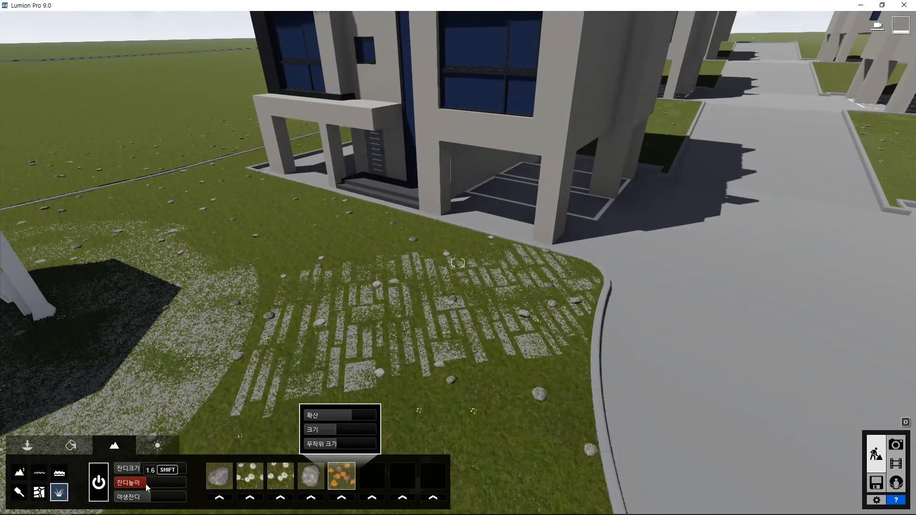
- Lower the grass height to about 1.0
drag(145, 484, 123, 484)
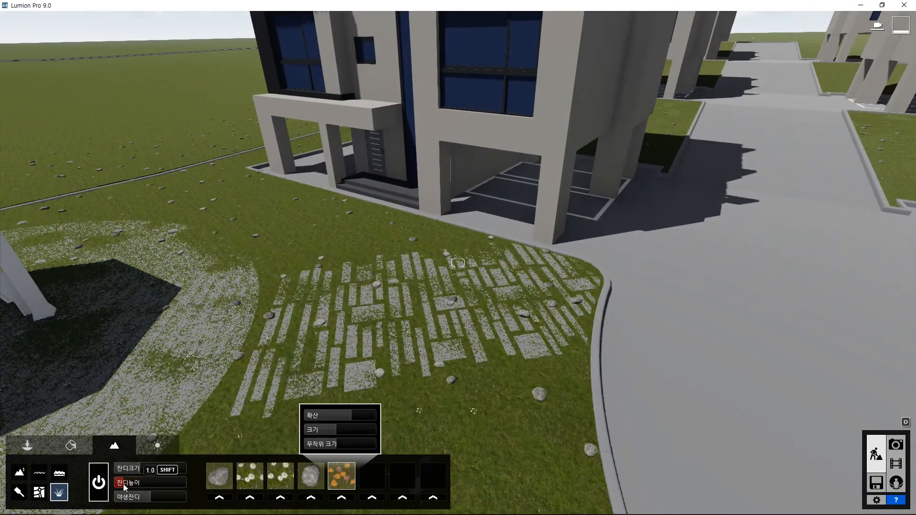
right_drag(180, 345, 444, 191)
key(s)
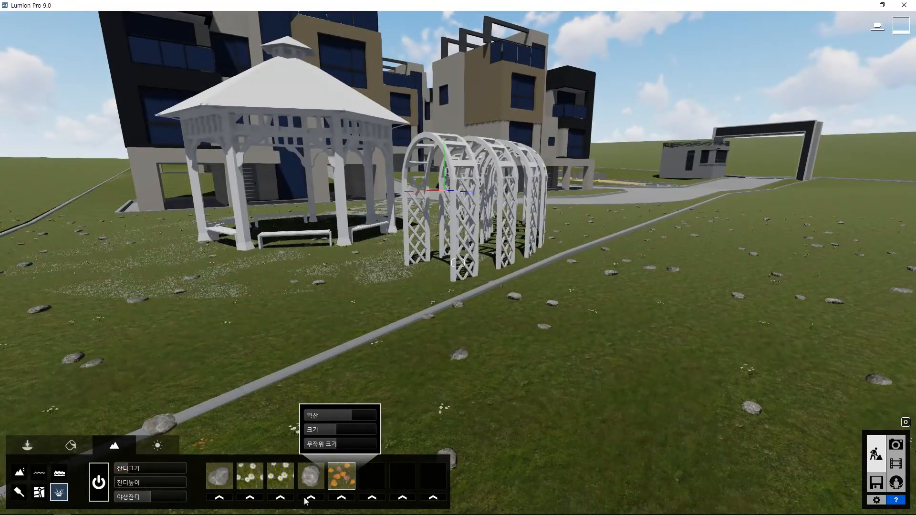
- Clear the rock from the fourth grass element slot, leaving the larger rock in the first slot
click(312, 477)
click(208, 172)
key(w)
click(218, 485)
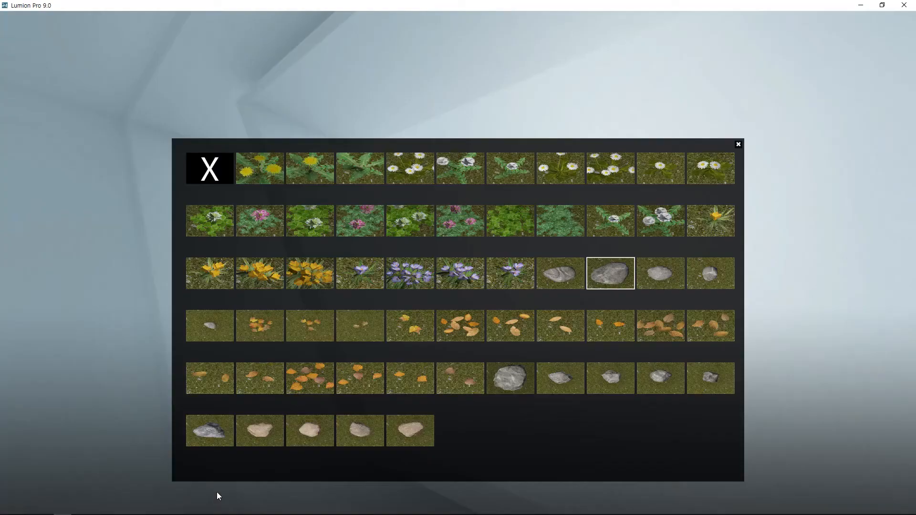
click(739, 144)
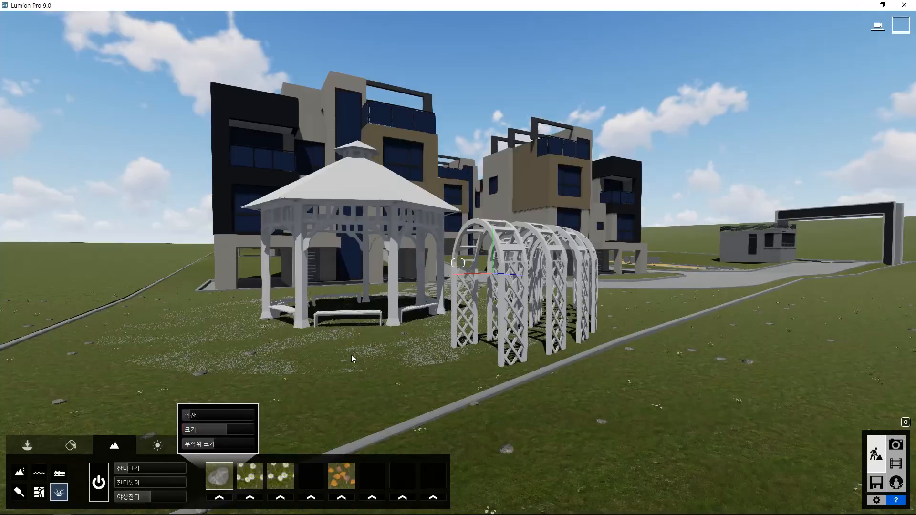
- Look over the site's grass and buildings from the gazebo across to the entrance gate and guardhouse
key(s)
key(q)
key(e)
key(w)
right_drag(354, 394, 296, 444)
right_drag(334, 351, 297, 341)
key(s)
right_drag(174, 330, 308, 248)
key(e)
key(d)
key(w)
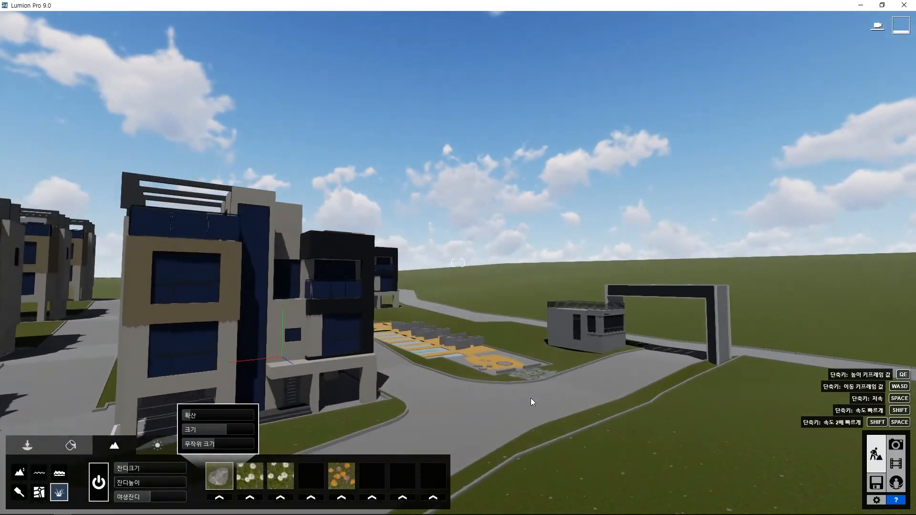
key(s)
right_drag(764, 420, 666, 424)
key(d)
right_drag(639, 381, 551, 396)
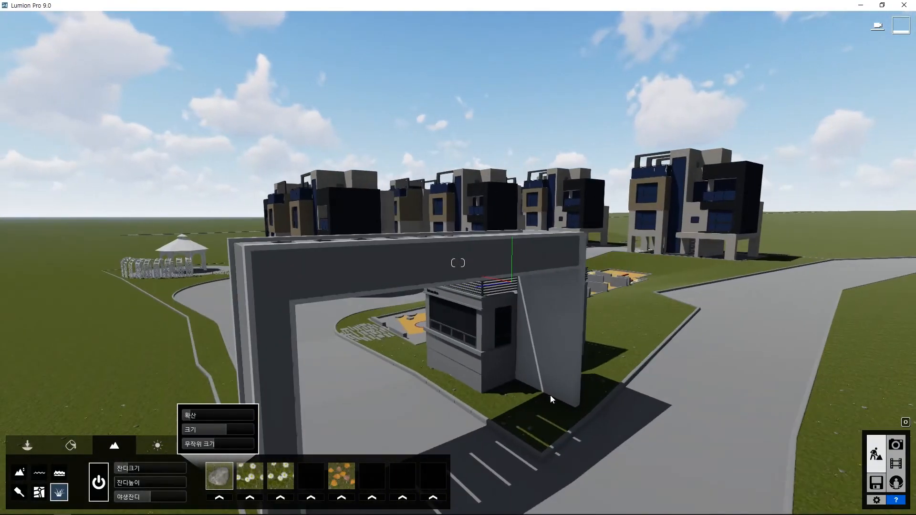
key(e)
- Apply the Asphalt Wet material to the outer road beside the entrance gate and adjust its colour brightness
key(F7)
click(511, 426)
click(134, 244)
click(138, 244)
click(40, 305)
mouse_move(20, 339)
drag(214, 343, 222, 365)
- Copy the outer road's Asphalt Wet material and paste it onto the inner road passing under the entrance gate
click(129, 245)
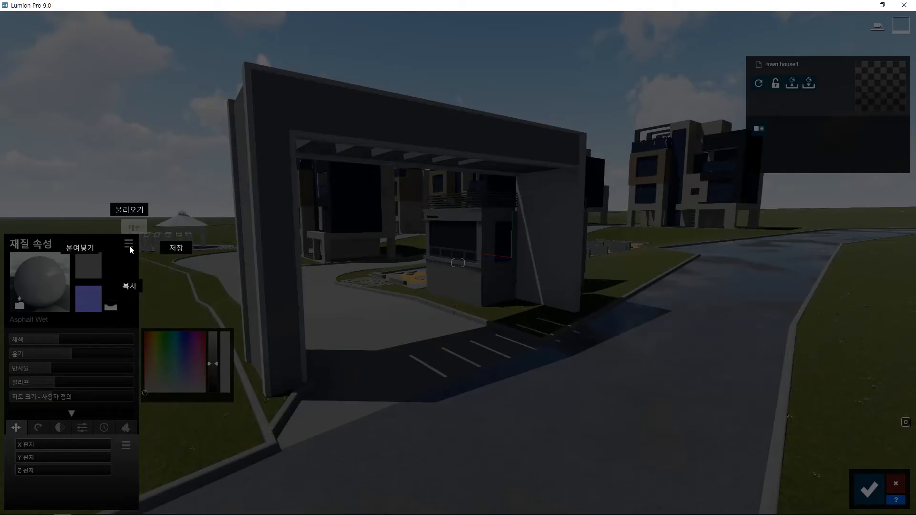
click(130, 291)
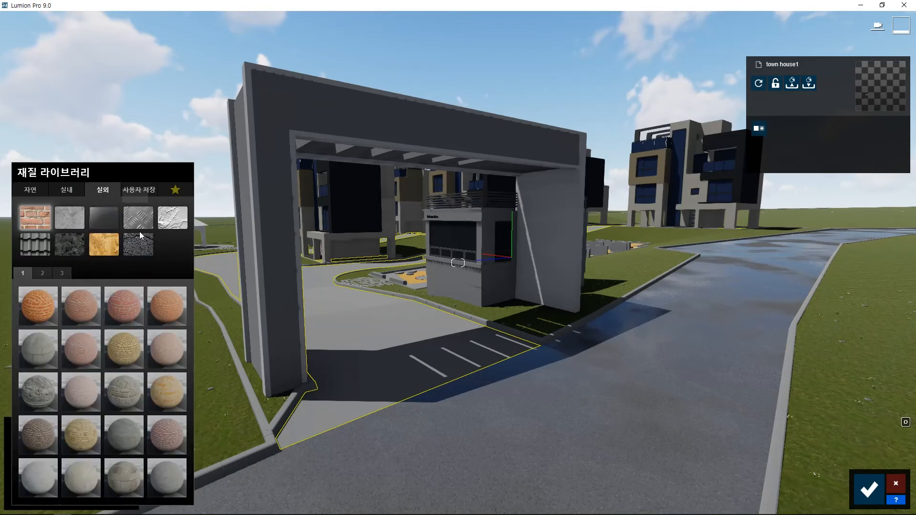
click(322, 356)
click(129, 244)
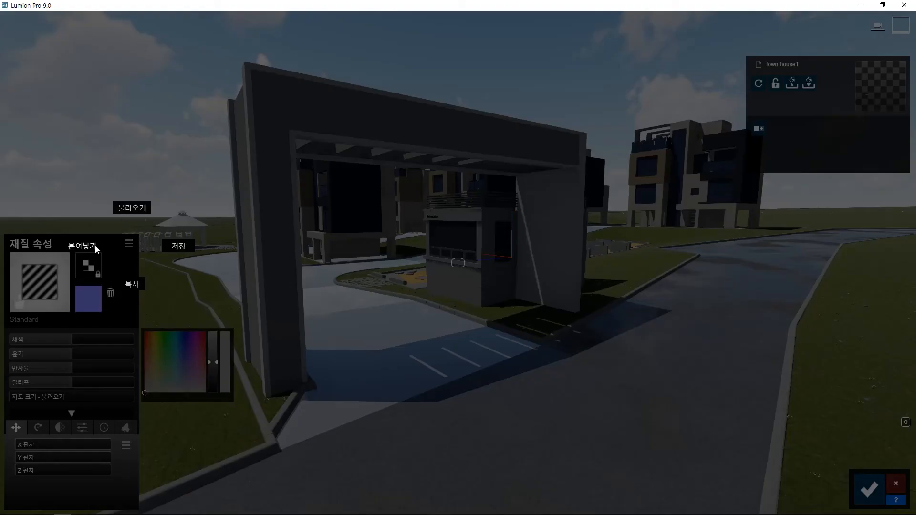
click(97, 247)
- Apply a smooth grey material from the natural rock collection to the stepping stones set in the grass
key(w)
mouse_move(410, 397)
right_down()
mouse_move(386, 358)
mouse_move(400, 402)
right_up()
click(469, 383)
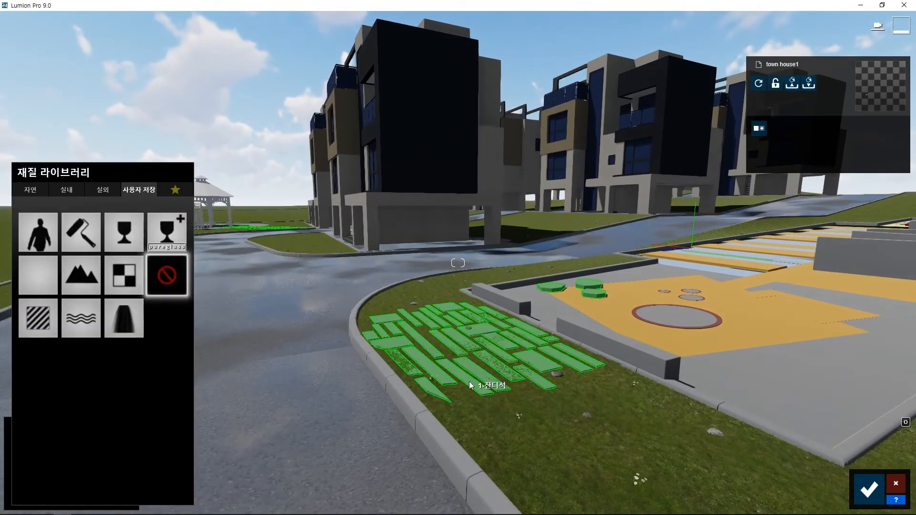
click(30, 190)
click(38, 306)
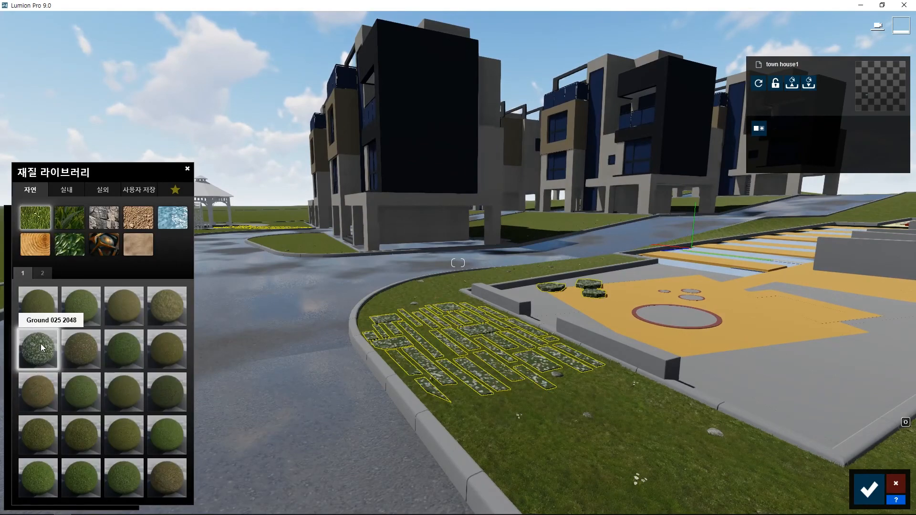
click(104, 217)
click(80, 351)
- Apply a pebbled outdoor stone material to the paving sections at the plaza's corners
key(w)
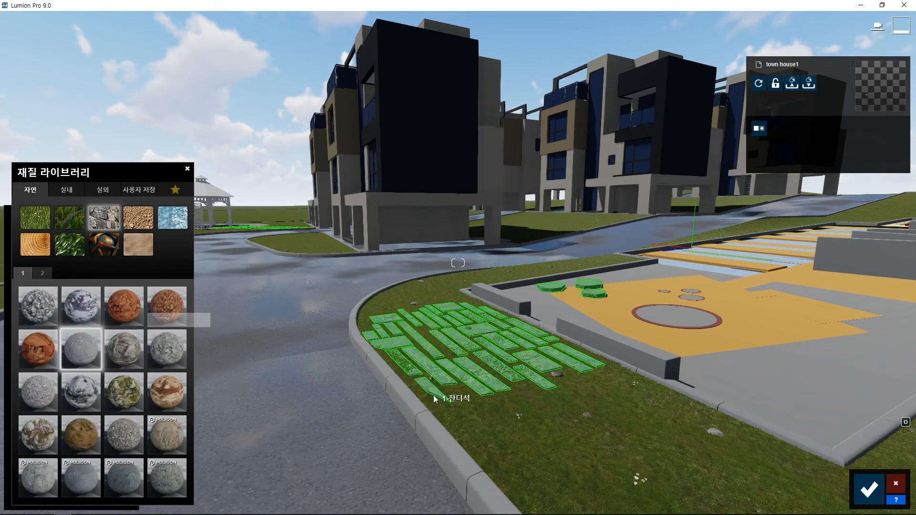
key(s)
right_drag(411, 422, 415, 419)
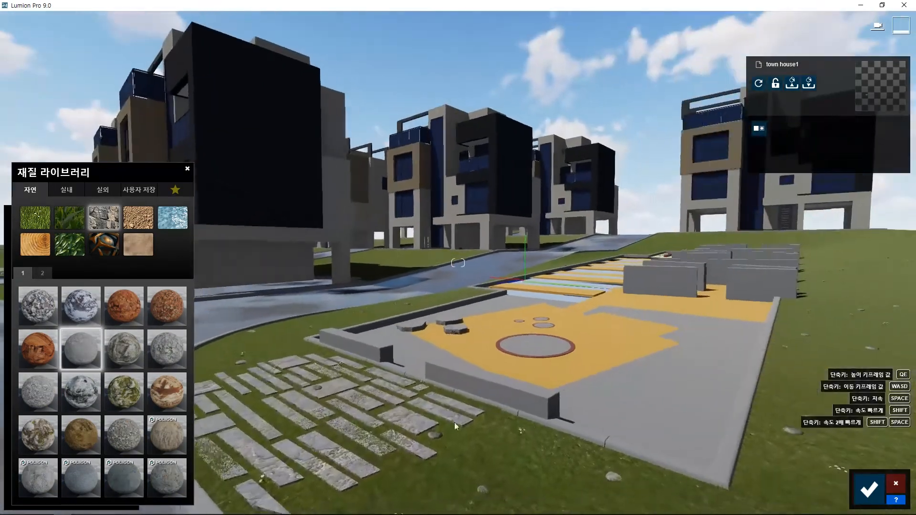
click(617, 402)
click(102, 190)
click(41, 397)
- Apply Polii Rock Grey 016 VAR2 3K to the plaza's stone block walls and set its weathering to about 0.4
key(w)
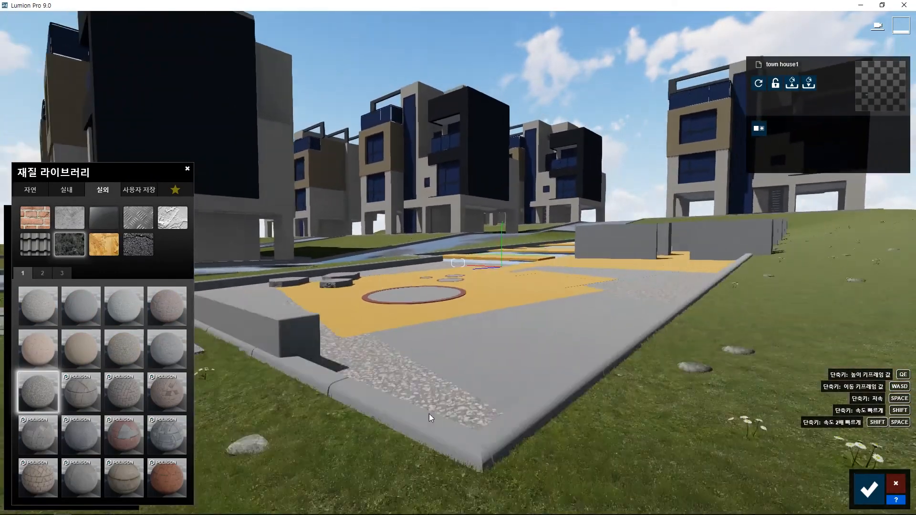
click(289, 322)
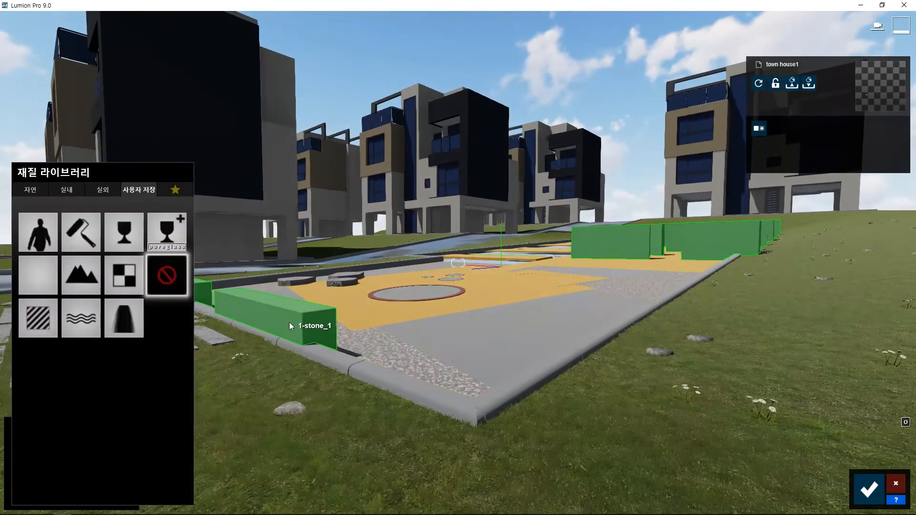
click(30, 189)
click(104, 218)
click(80, 352)
click(31, 394)
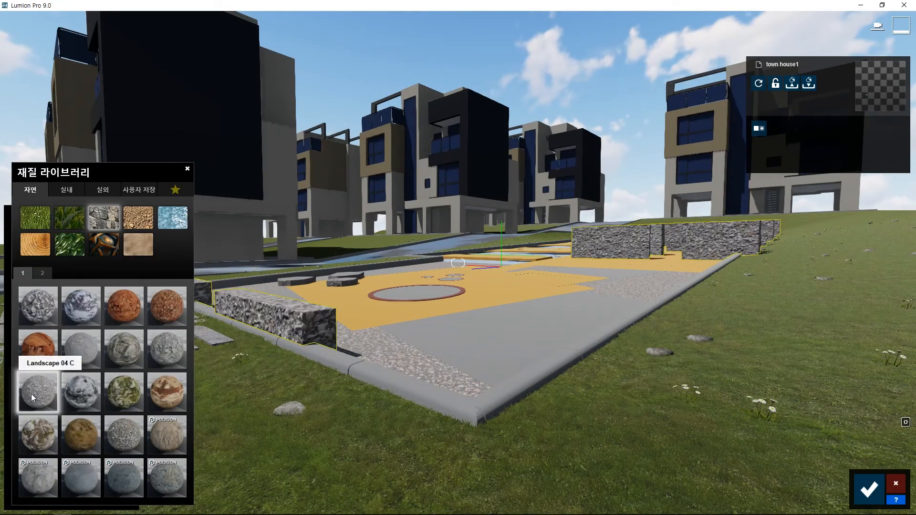
click(81, 480)
click(81, 483)
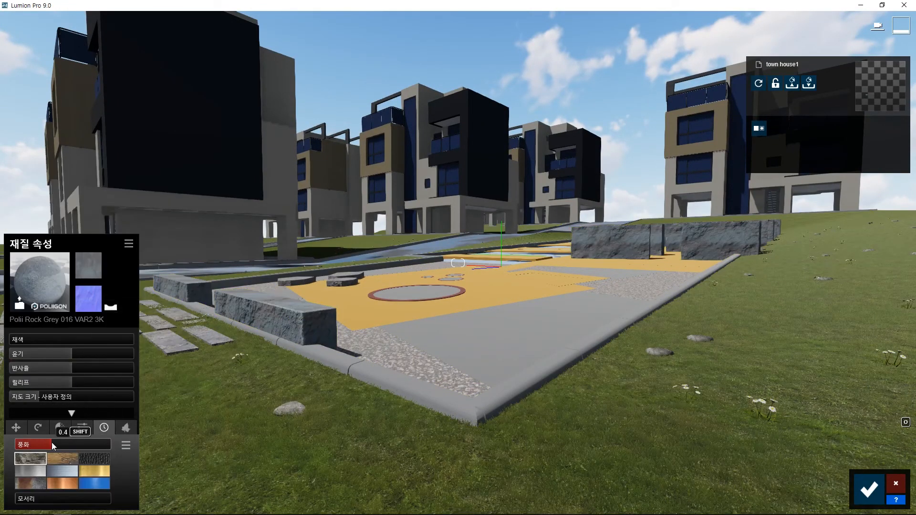
- Apply Pavement Stone 001 1024 to the large grey paving area and a white Poliigon cobblestone to the yellow area's border
click(425, 333)
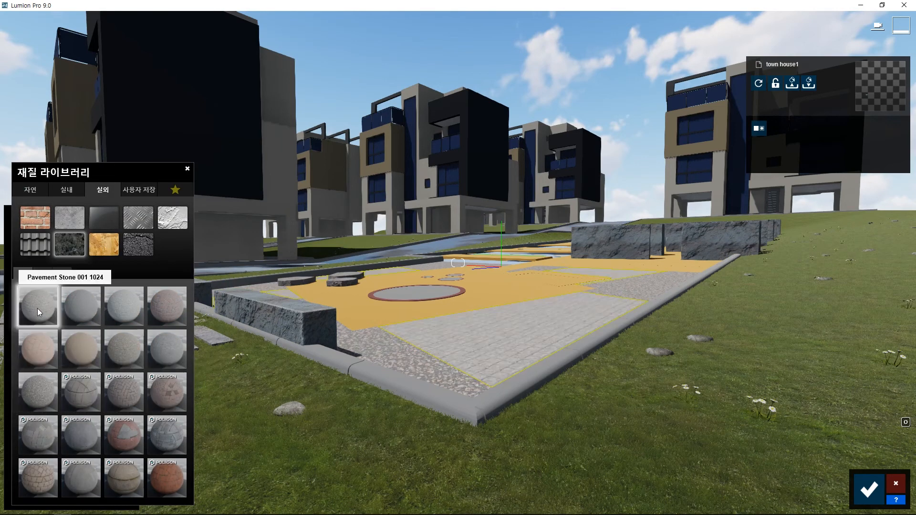
click(500, 289)
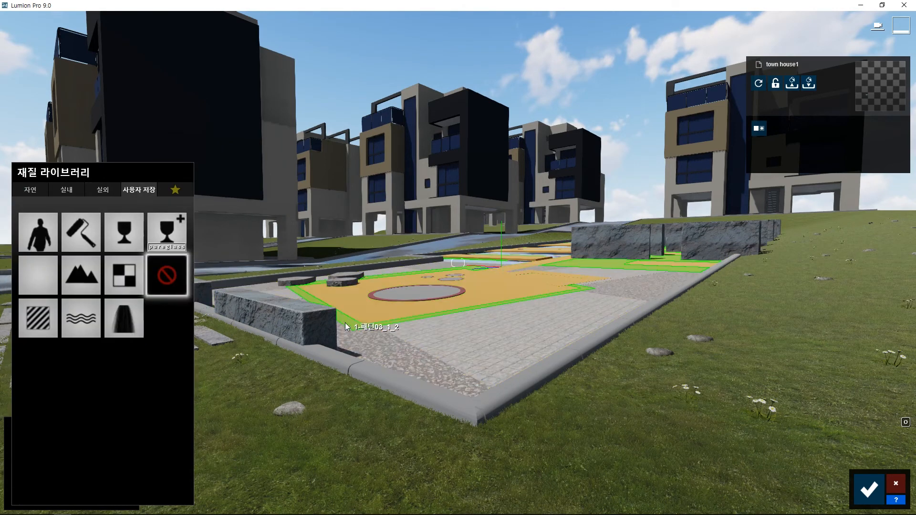
click(102, 190)
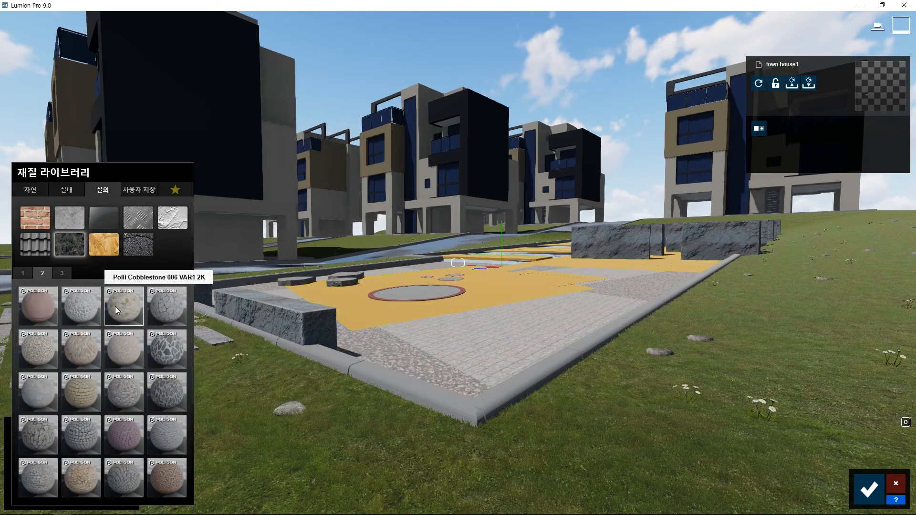
click(79, 312)
- Apply a dark grey Poliigon cobblestone material to the yellow paving around the plaza's circle
click(361, 307)
click(104, 190)
click(67, 245)
click(43, 274)
click(167, 401)
click(415, 292)
click(103, 189)
click(69, 245)
click(61, 273)
click(36, 313)
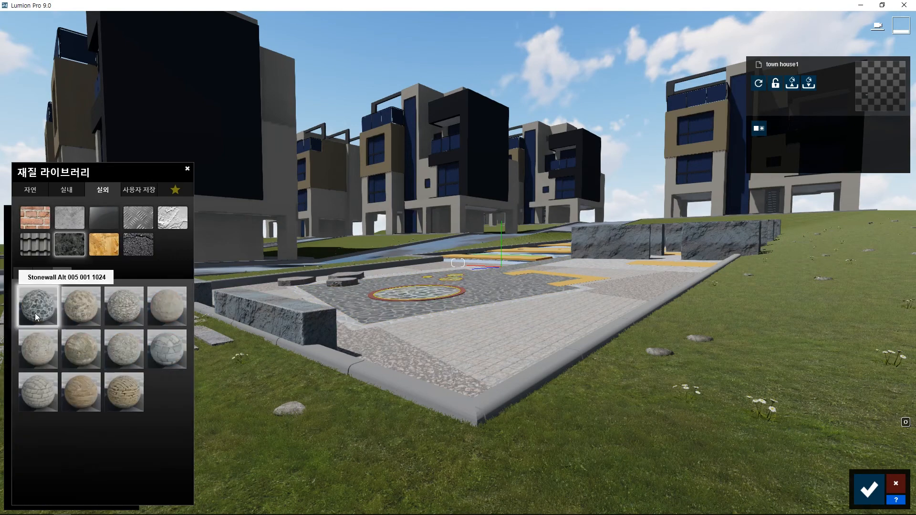
- Apply Concrete 018 1024 to the rim around the circular paving inlay
scroll(377, 317, up, 3)
click(312, 321)
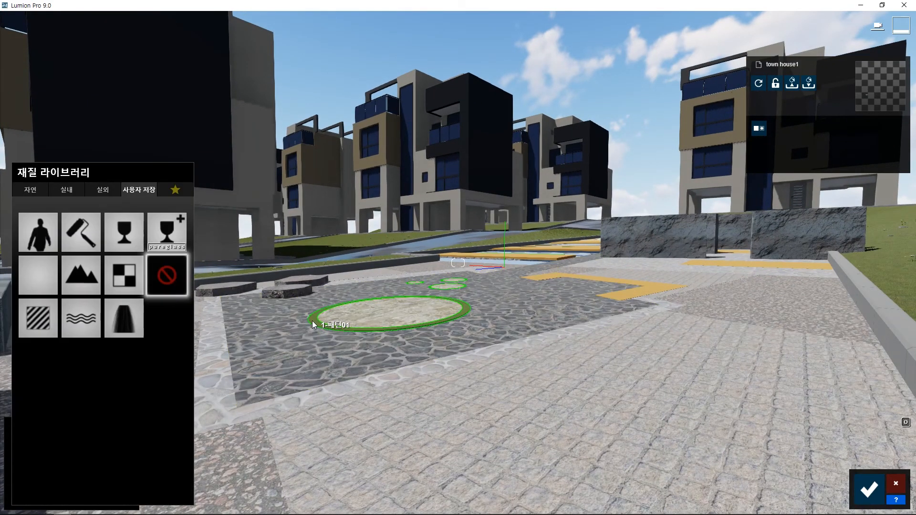
click(102, 190)
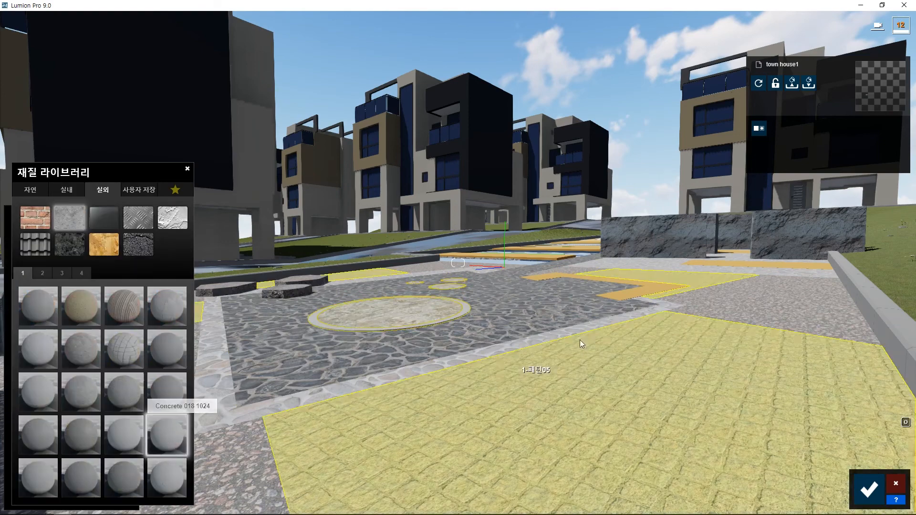
- Try brick materials on the remaining yellow paving strips, settling on Polii Cobblestone 17 3k
click(628, 293)
click(103, 190)
click(69, 244)
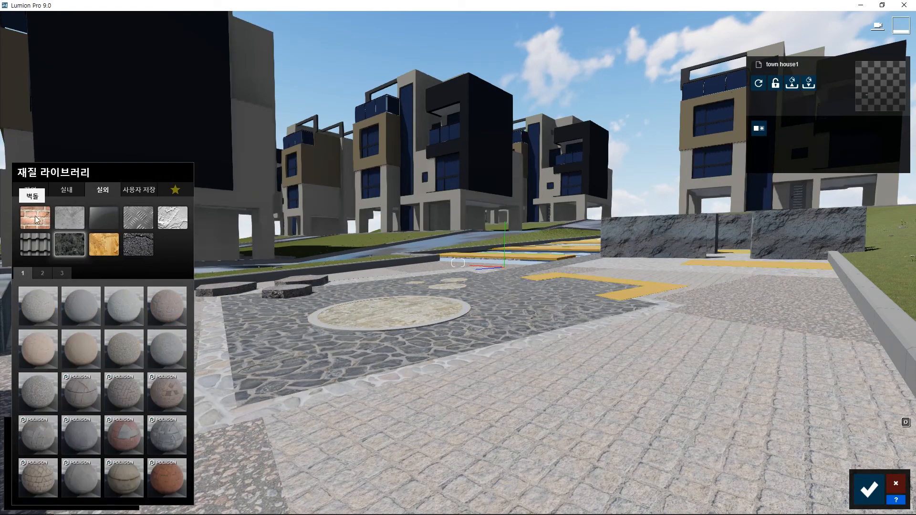
click(36, 216)
click(124, 351)
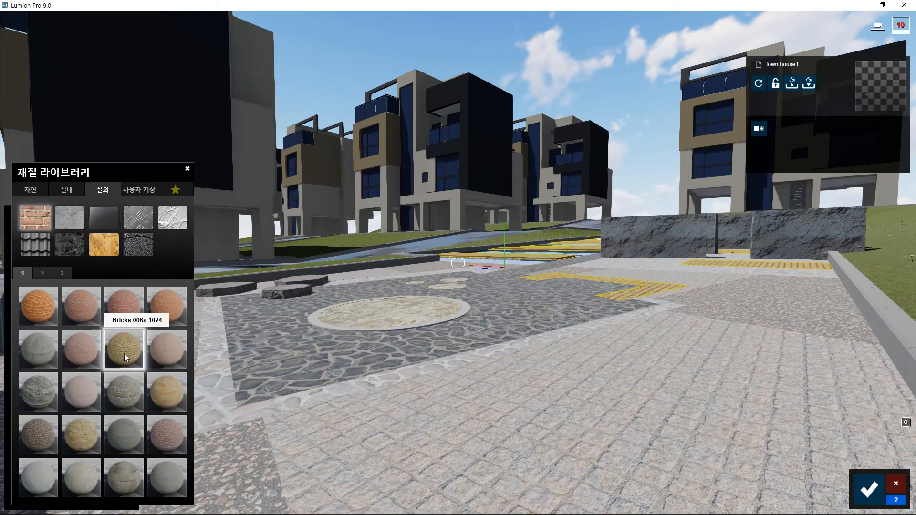
click(81, 351)
click(69, 245)
click(43, 273)
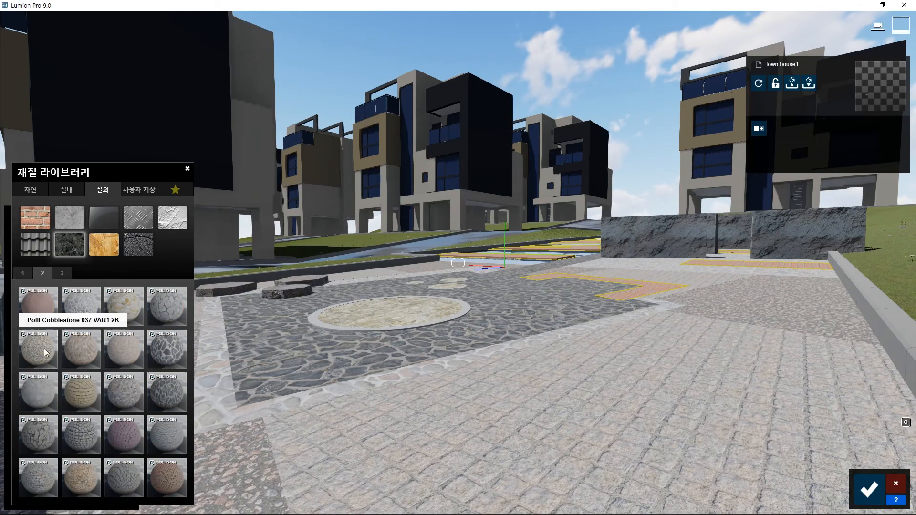
click(37, 433)
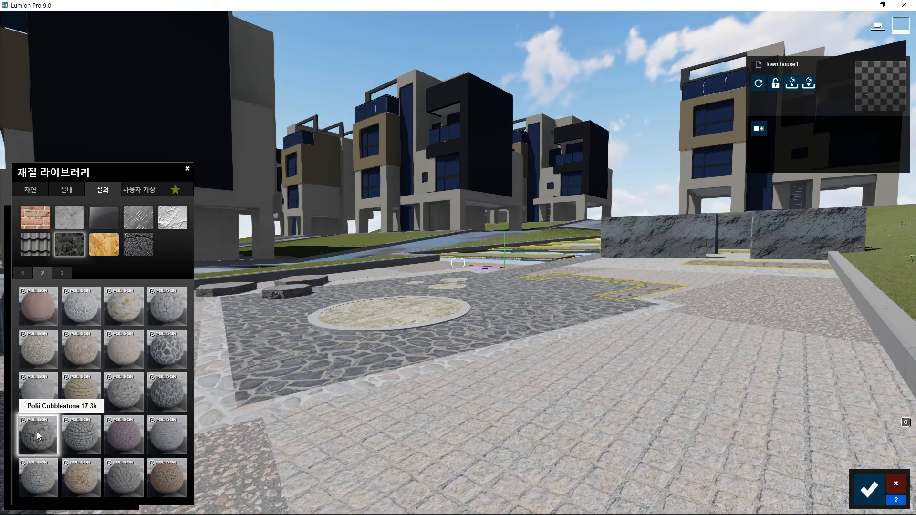
- Apply Concrete 017 DDDS 1024 to the concrete curb around the plaza and increase its weathering
right_drag(687, 367, 766, 451)
click(766, 453)
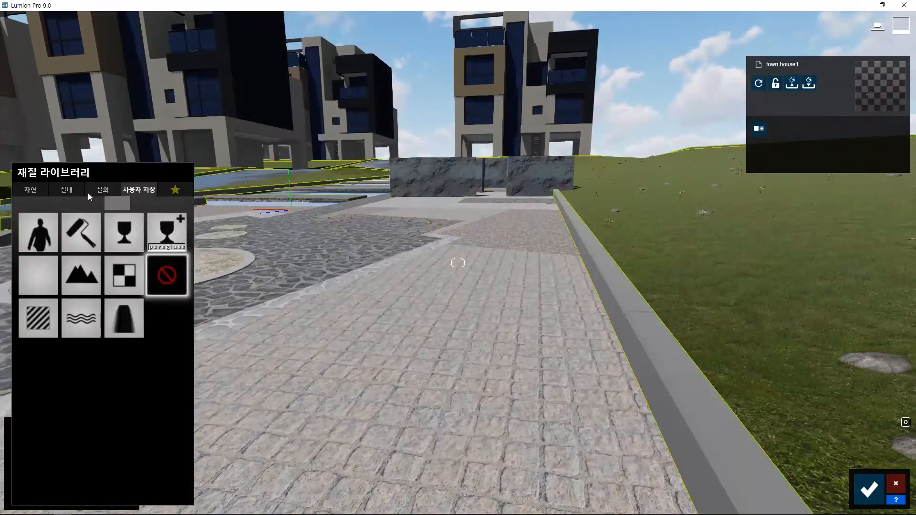
click(114, 193)
click(69, 218)
click(38, 392)
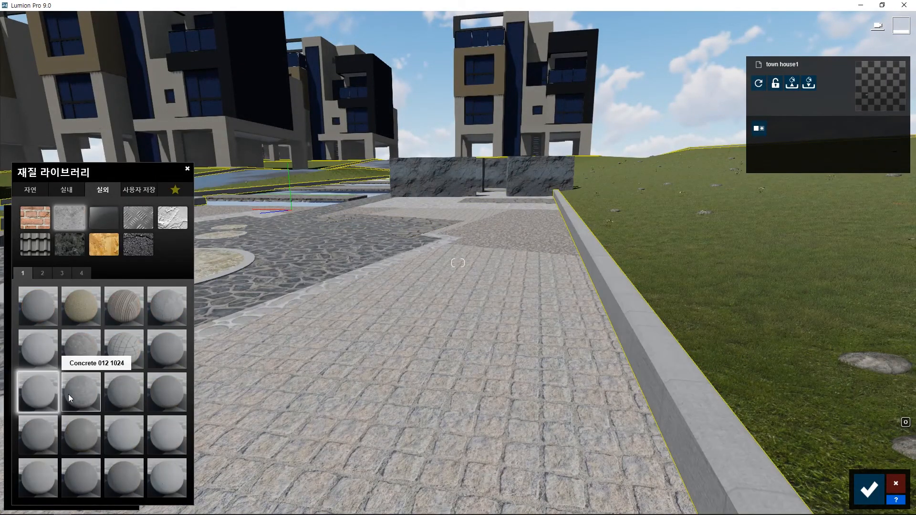
click(124, 434)
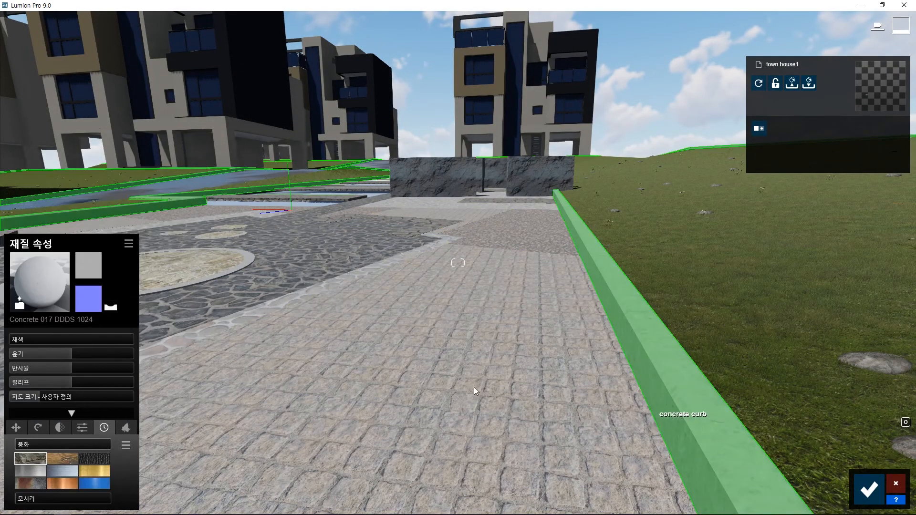
drag(23, 445, 55, 444)
- Apply the Clear Lake water material to the rectangular pools beside the stone walls and adjust its wave size
right_drag(534, 232, 458, 215)
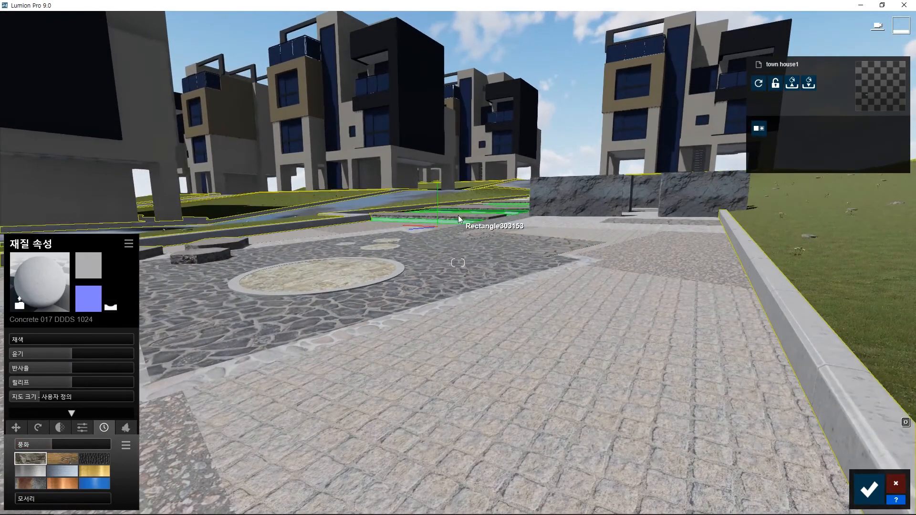
click(450, 221)
middle_drag(450, 220, 445, 435)
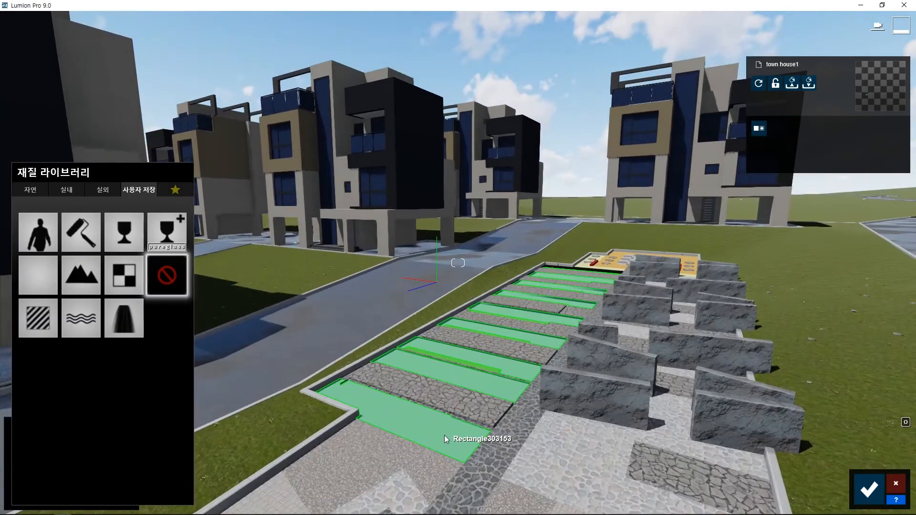
click(87, 323)
click(27, 307)
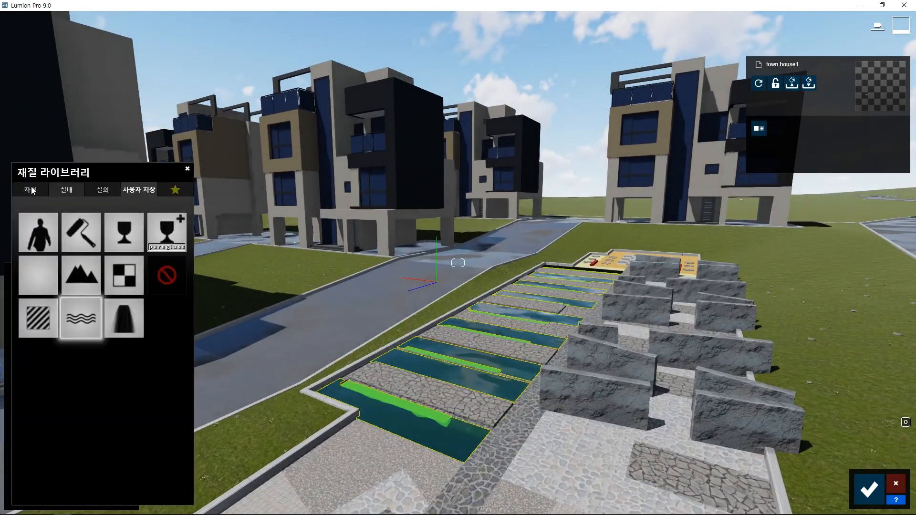
click(172, 217)
click(164, 347)
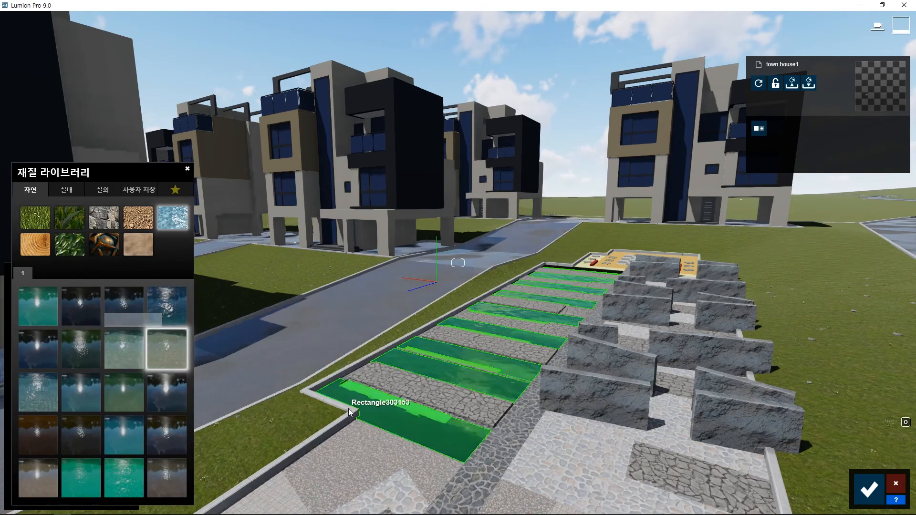
drag(44, 429, 45, 429)
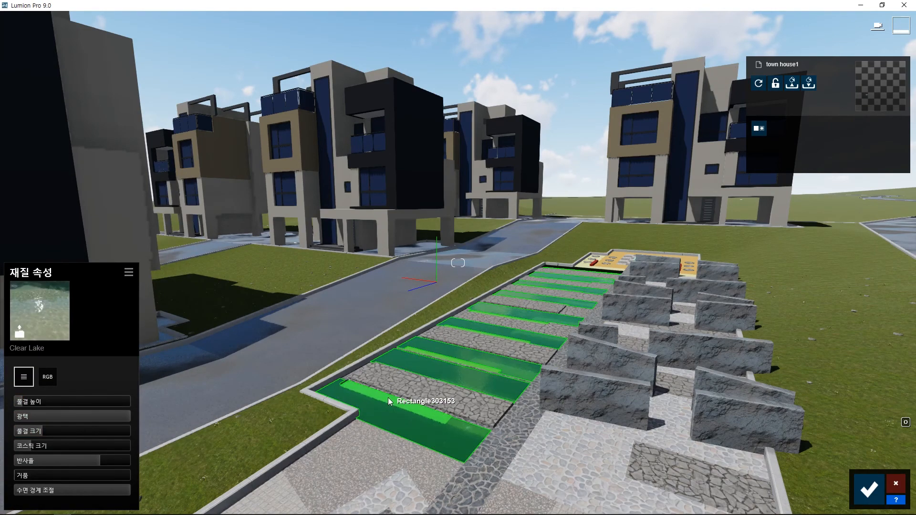
- Apply the Landscape material to the narrow strips running through the rectangular water pools
scroll(399, 454, up, 3)
scroll(420, 435, down, 2)
scroll(419, 428, up, 2)
scroll(412, 424, up, 3)
middle_drag(405, 420, 374, 353)
scroll(409, 385, up, 3)
scroll(399, 367, up, 3)
key(e)
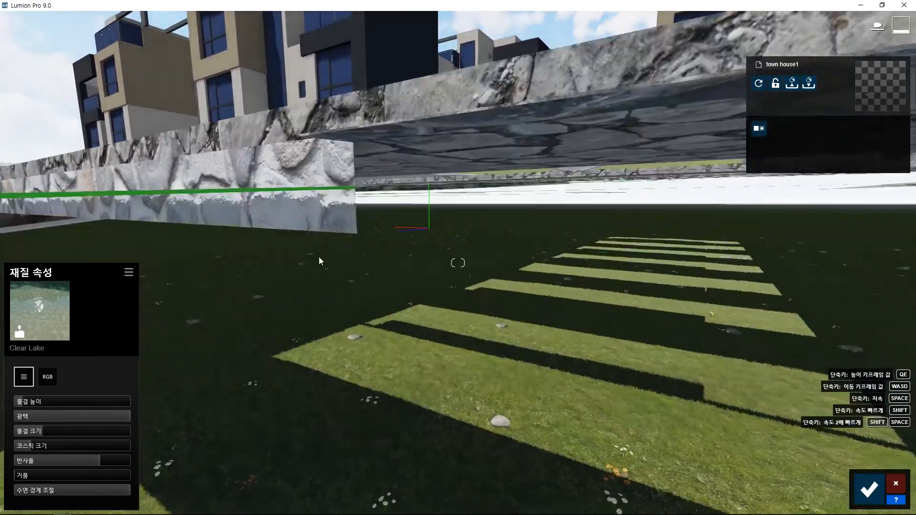
click(277, 167)
key(q)
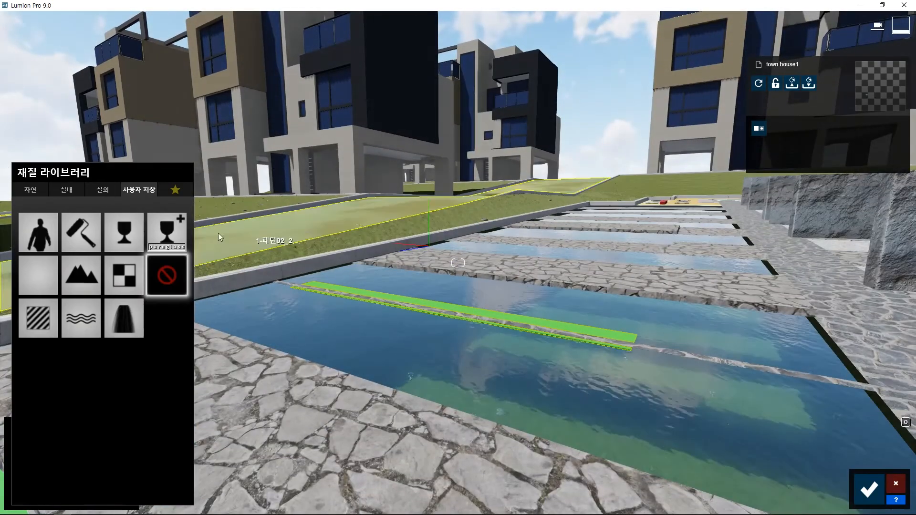
click(72, 282)
key(q)
key(s)
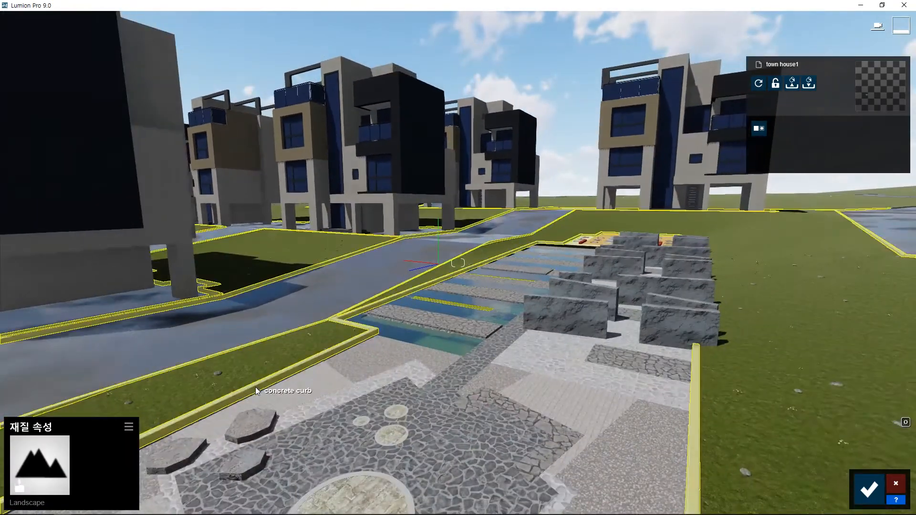
- Apply the blue Tiles Alt 025 004 d1 1024 material to the circular fountain covers in the plaza
right_drag(387, 320, 501, 311)
key(q)
key(w)
right_drag(480, 370, 354, 328)
click(354, 328)
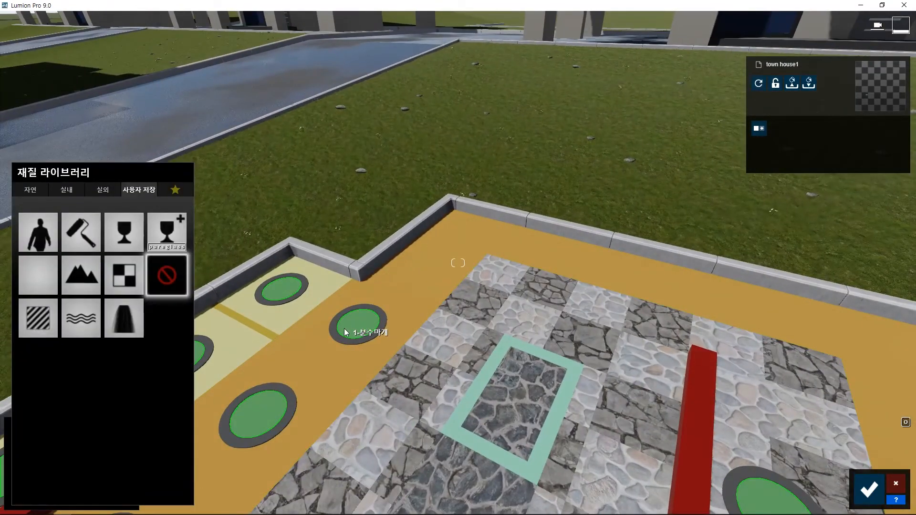
click(69, 190)
click(40, 357)
click(120, 273)
click(67, 482)
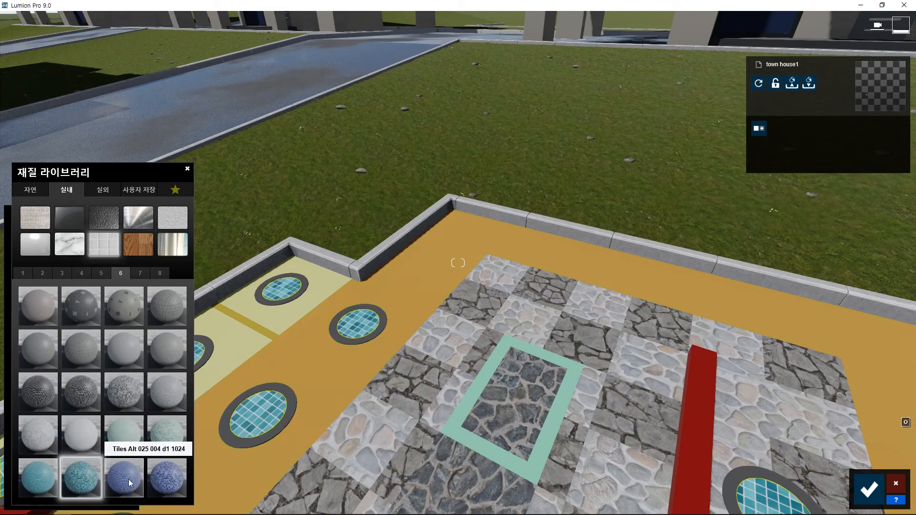
click(136, 469)
- Apply a white indoor stone material to the rings around the circular fountain covers
click(240, 441)
click(103, 190)
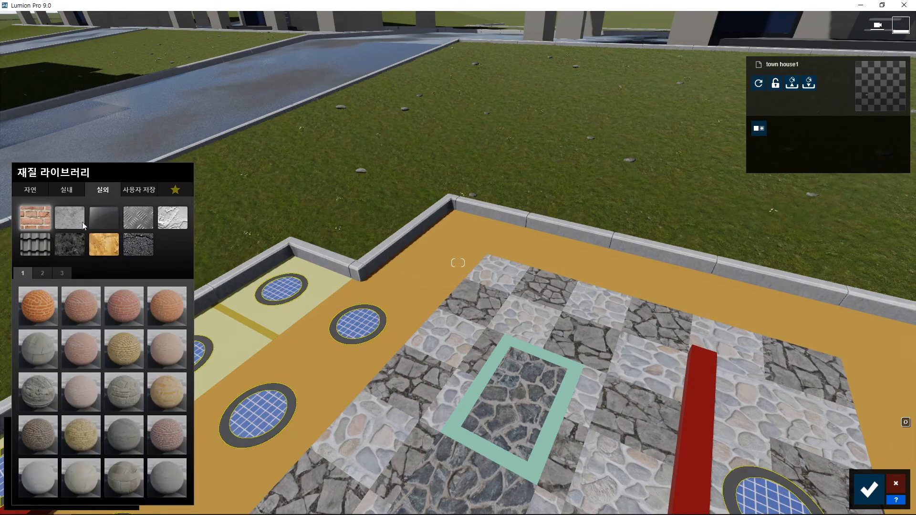
click(70, 191)
click(72, 245)
click(164, 398)
- Try Polii TilesPennyRoundBlack 001 2k, marble tiles, Polii CityStreet Sidewalk 006 2k and Polii Cobblestone 041 VAR1 2K on the orange border paving
click(301, 378)
click(66, 190)
click(94, 251)
click(78, 490)
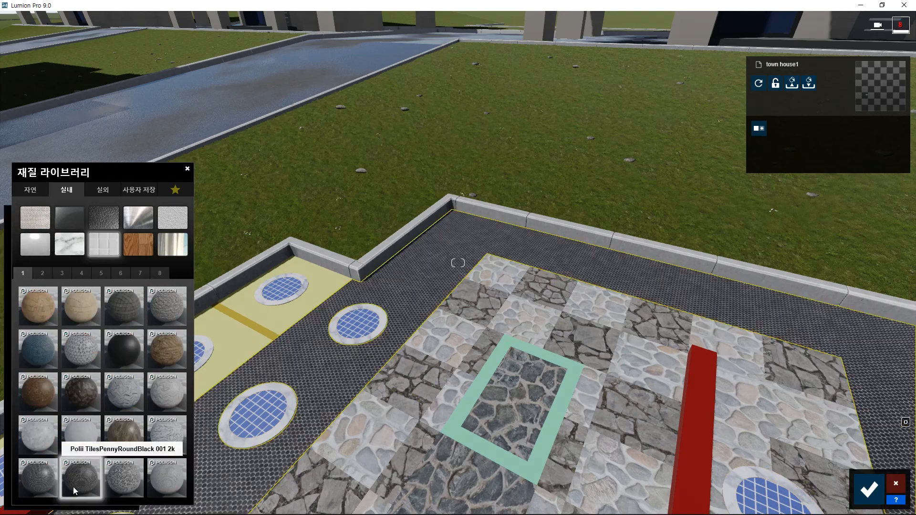
click(154, 483)
click(42, 442)
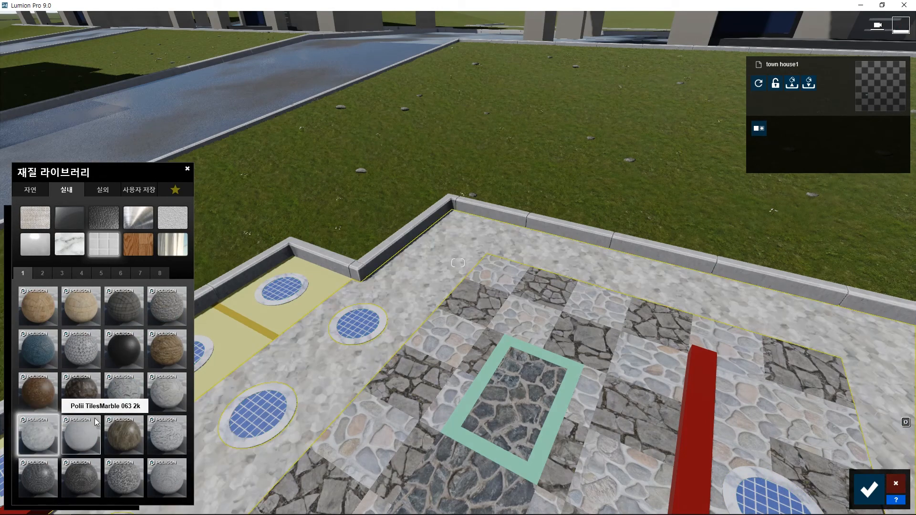
click(105, 190)
click(75, 443)
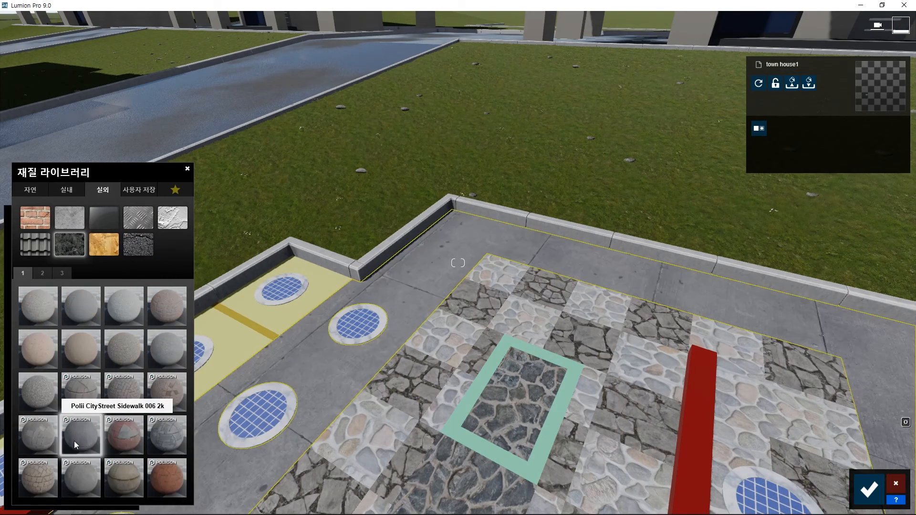
click(44, 276)
click(35, 398)
- Try Pavement Stone 009 1024 on the pale yellow paving beside the fountain plaza
click(240, 339)
click(69, 245)
click(125, 397)
click(177, 350)
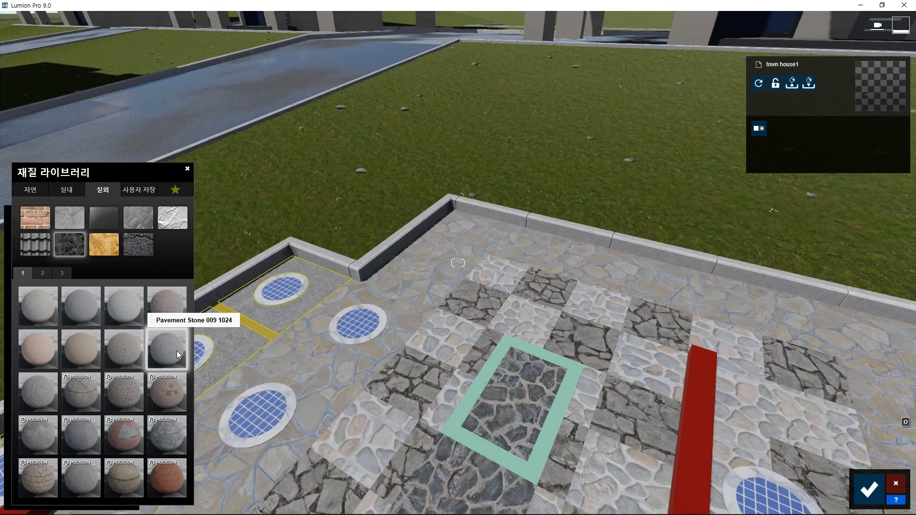
- Apply a light grey pavement stone material to the dark yellow divider strips in the side paving
click(250, 322)
click(103, 190)
click(73, 244)
click(113, 308)
- Apply the Concrete 018 DDDS 1024 material to the red bench blocks on the fountain plaza
right_drag(239, 296, 210, 229)
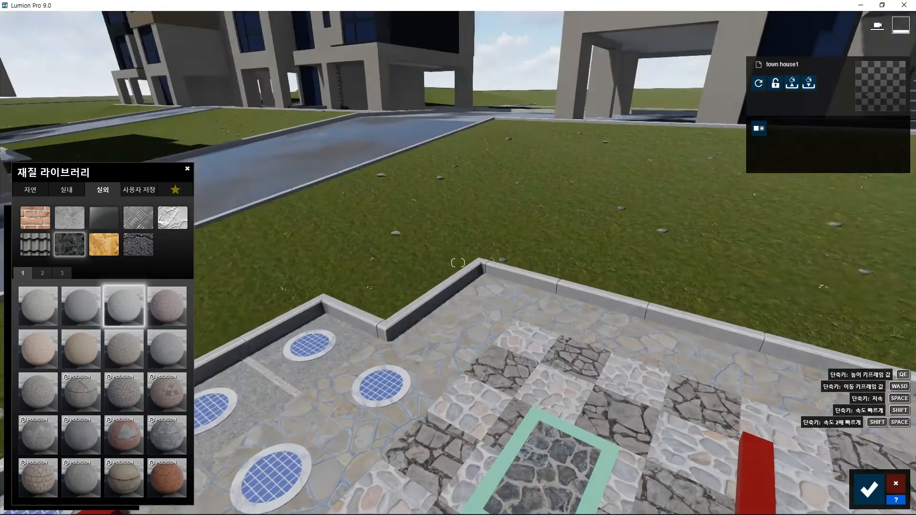
right_drag(299, 459, 299, 435)
key(s)
click(253, 419)
click(106, 190)
click(71, 218)
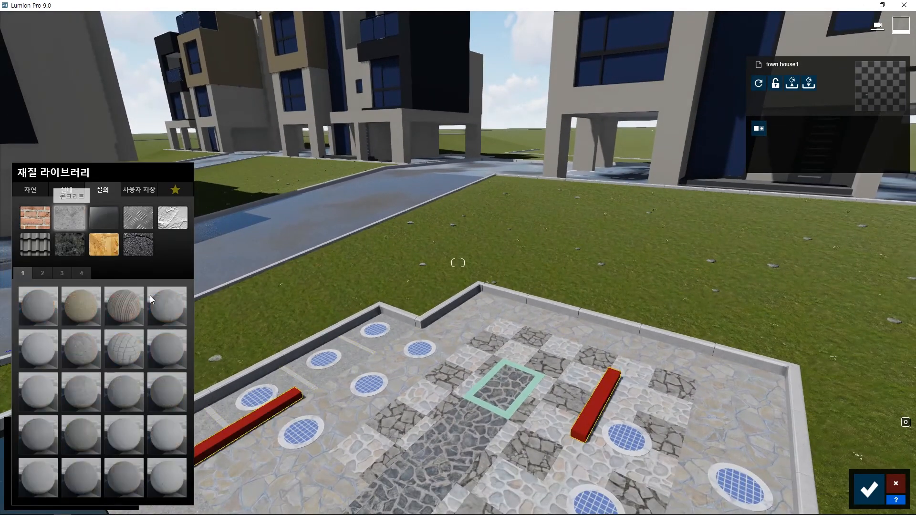
click(166, 437)
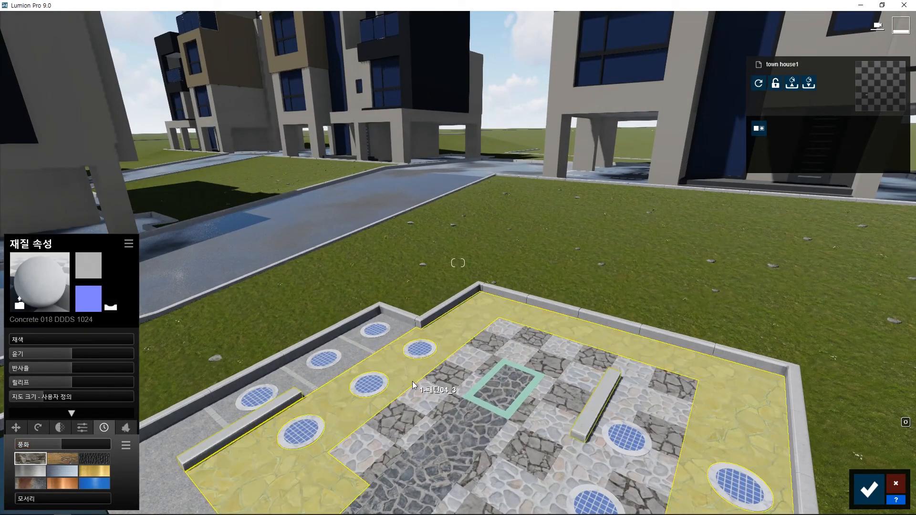
- Change the plaza's border paving material to Polii Cobblestone 015 VAR1 3K after trying other cobblestones
click(45, 277)
click(170, 401)
click(168, 356)
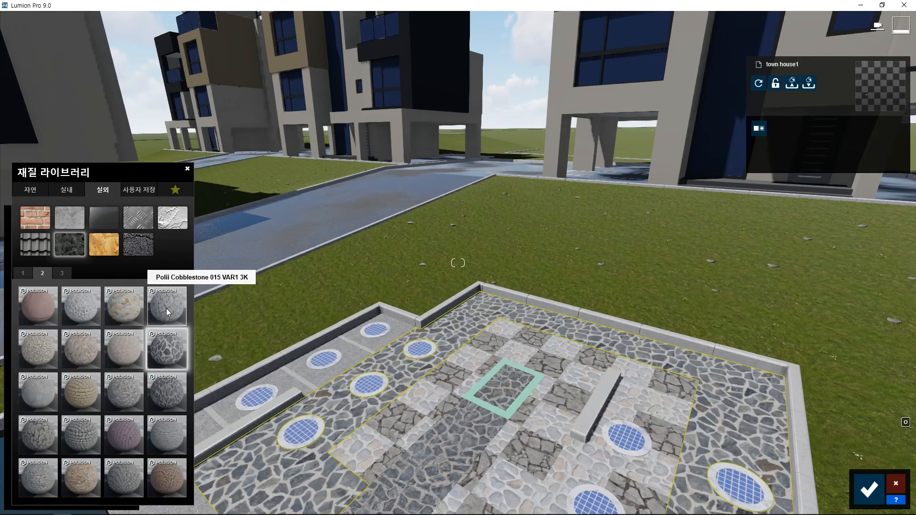
click(166, 309)
- Try a grey cobblestone on the checkered paving squares, settling on Polii Cobblestone Arches 003 2k
click(81, 434)
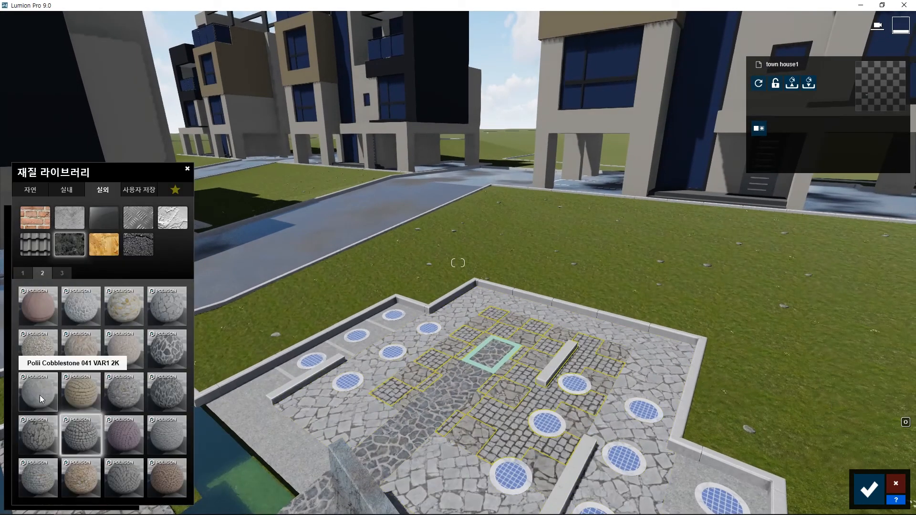
click(165, 478)
scroll(363, 291, down, 2)
- Replace the side paving around the fountains with a tan Polii pavement material and save the material changes
click(586, 502)
click(48, 276)
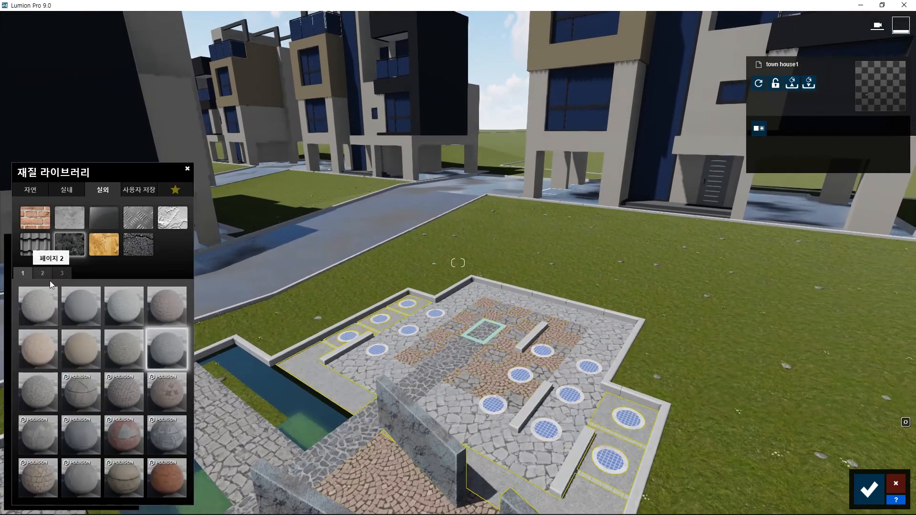
click(167, 305)
click(47, 272)
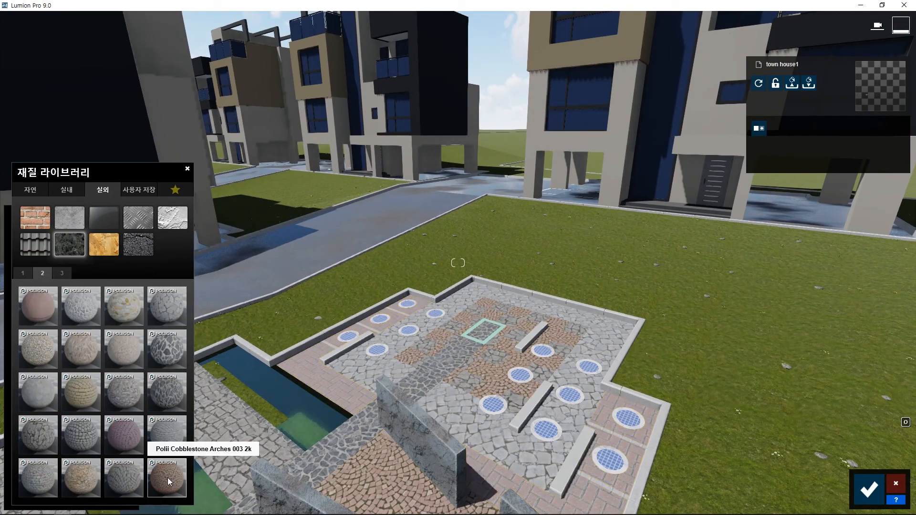
click(81, 477)
scroll(274, 398, down, 3)
key(s)
right_drag(274, 398, 300, 376)
key(a)
key(a)
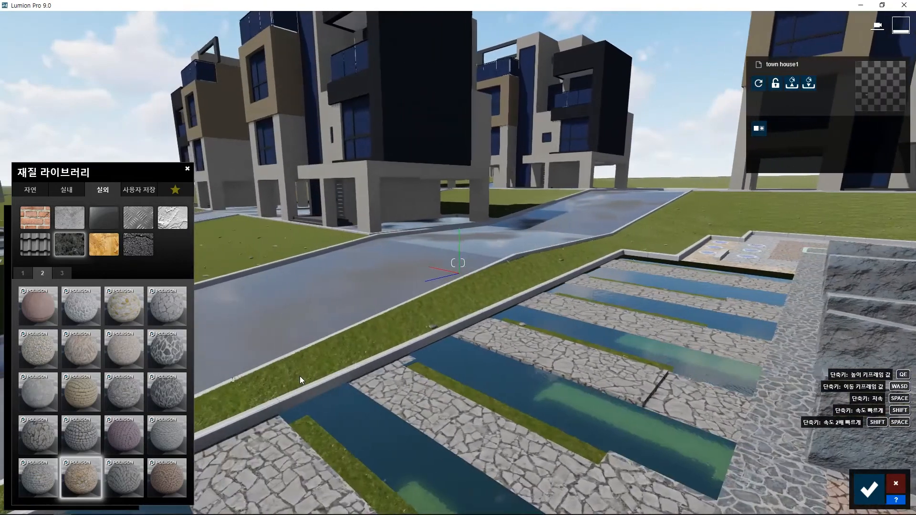
right_drag(300, 376, 431, 353)
key(w)
click(870, 489)
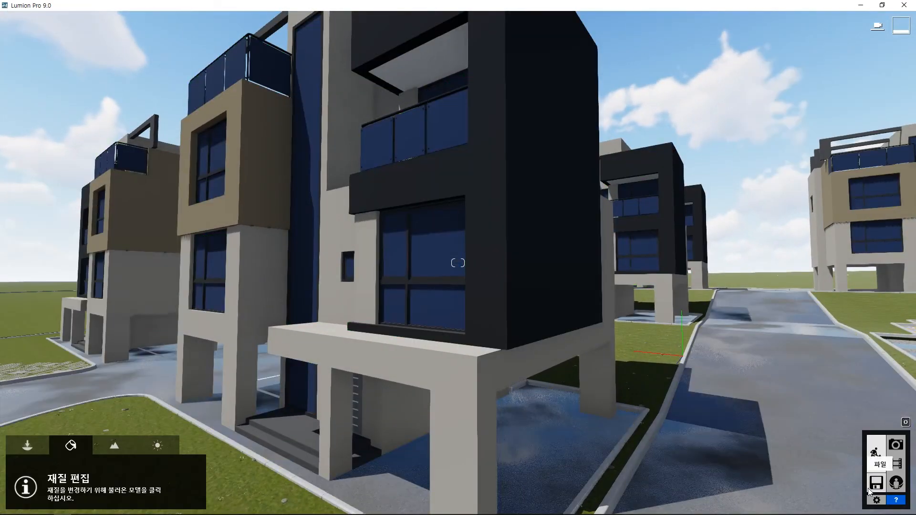
- Import the grout-line model as meji 2 and place it over the dark facades of the town houses
click(16, 447)
click(21, 484)
click(273, 230)
text(2)
key(Return)
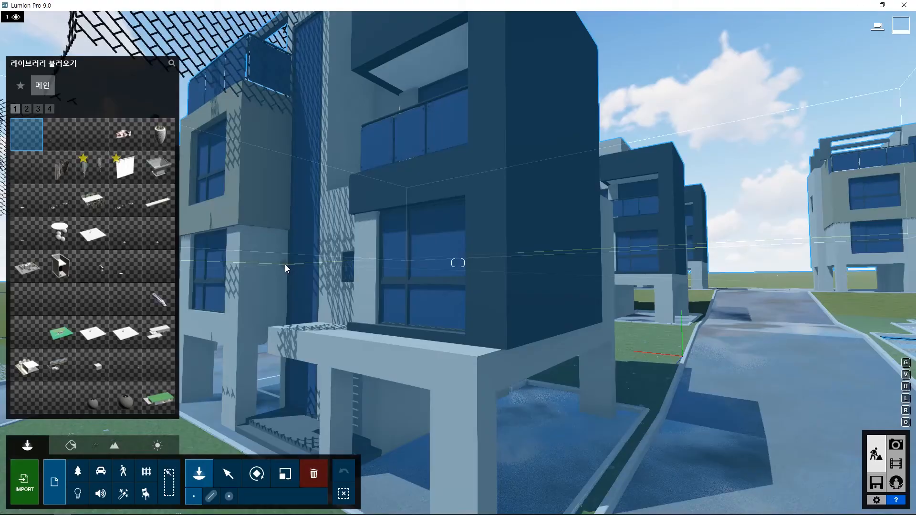
click(326, 312)
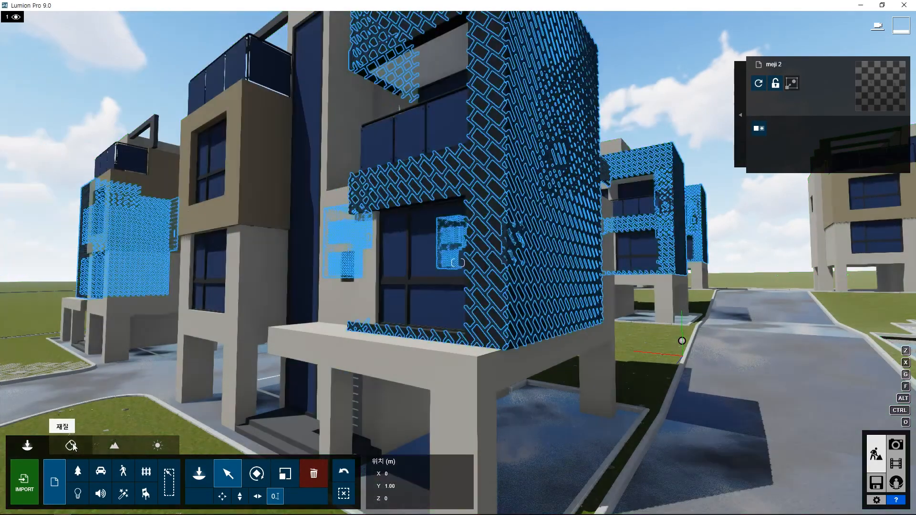
- Try the Metal Rusty 007 1024 material on the dark facade panels of the town houses
click(71, 446)
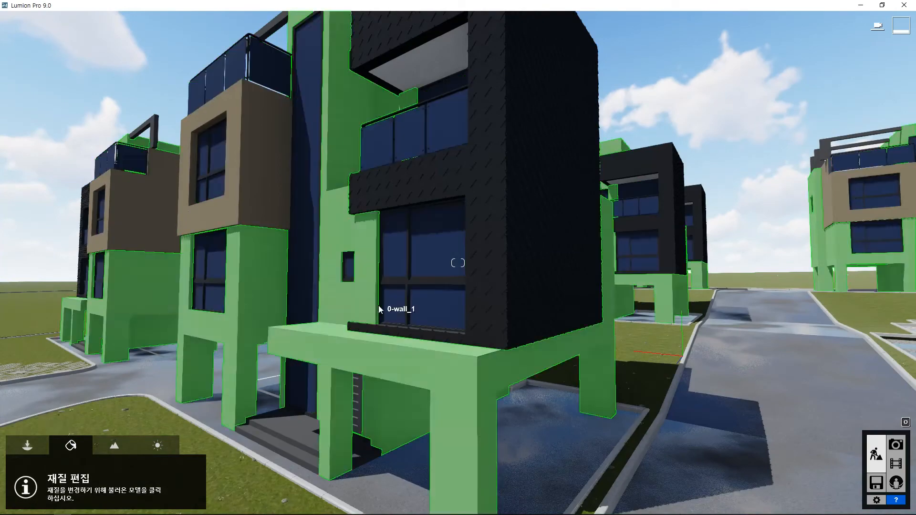
scroll(515, 311, up, 5)
click(517, 276)
click(102, 190)
click(139, 218)
click(128, 436)
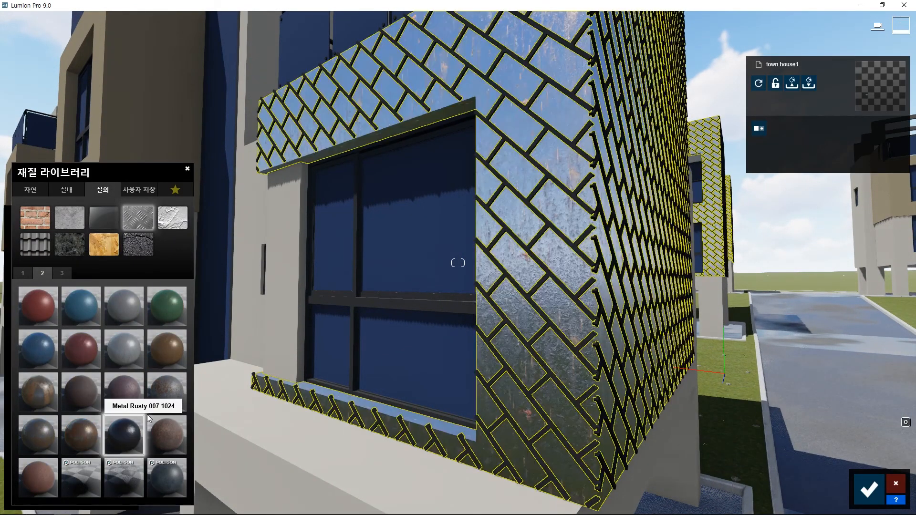
- Apply Polii metal materials to the meji 2 grout lines and the facade panels behind them
click(536, 299)
click(102, 191)
click(138, 218)
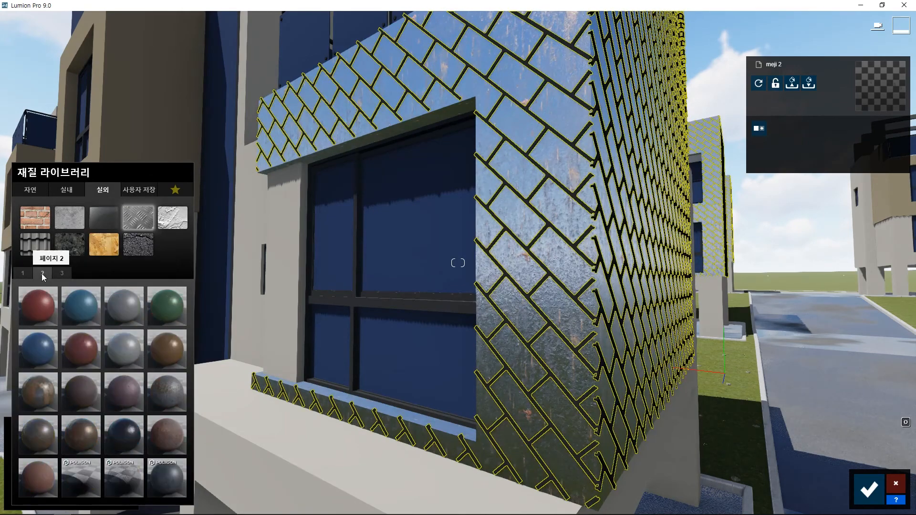
click(61, 273)
click(124, 391)
click(86, 356)
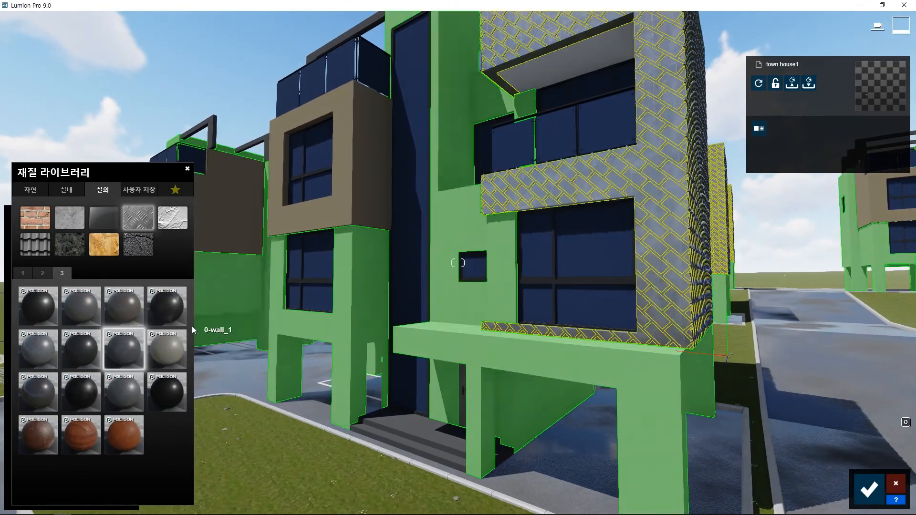
click(169, 310)
- Apply the saved pureglass material to the town houses' window glass
key(s)
right_drag(465, 413, 554, 391)
key(w)
click(472, 255)
click(164, 231)
- Apply a pale exterior wall plaster material to the main 0-wall_1 walls of the town houses
right_drag(311, 280, 333, 317)
click(333, 317)
click(106, 190)
click(87, 302)
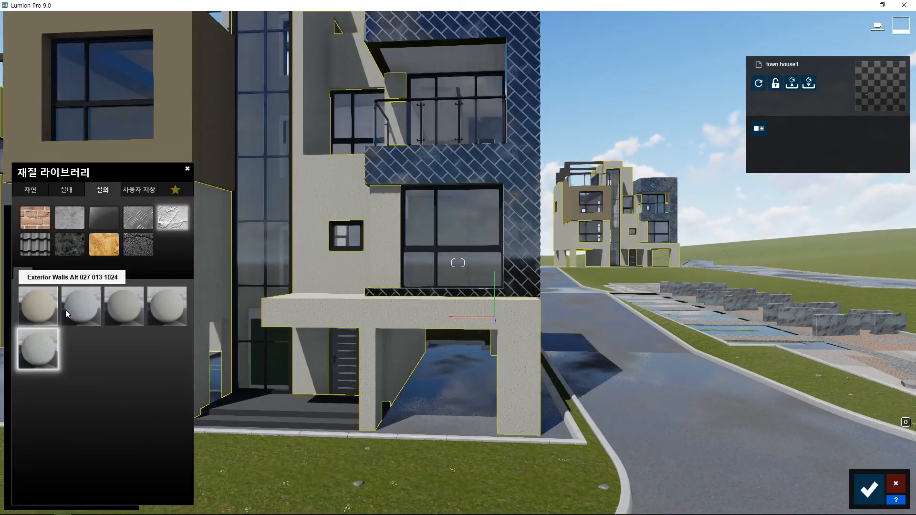
- Try brick materials such as Polii Bricks IndustrialMosaic 001 3K on the beige upper facade, settling on the whitewashed Polii brick
key(s)
key(a)
right_drag(296, 307, 318, 317)
click(345, 151)
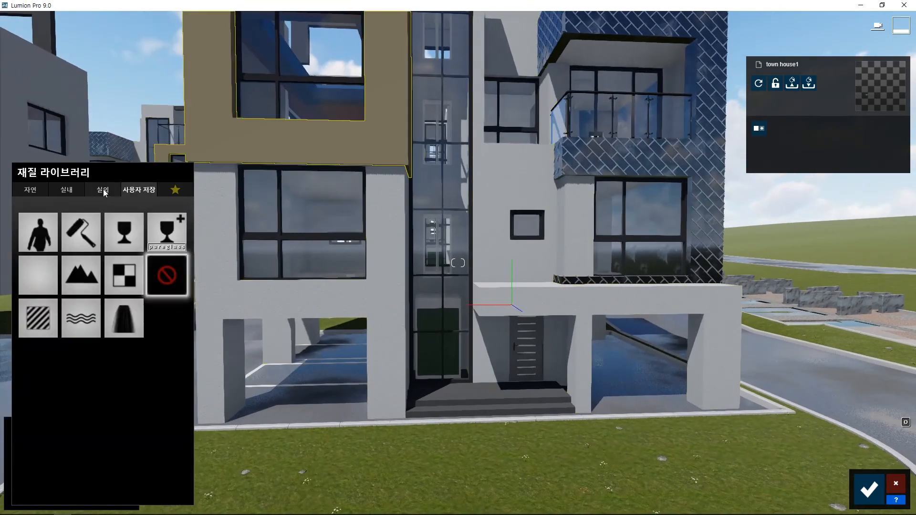
click(103, 190)
click(66, 190)
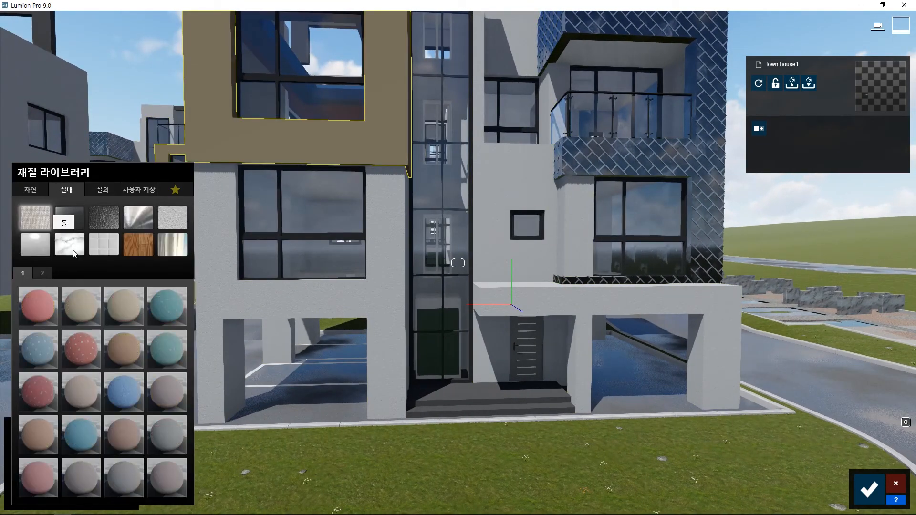
click(73, 253)
click(43, 274)
click(61, 275)
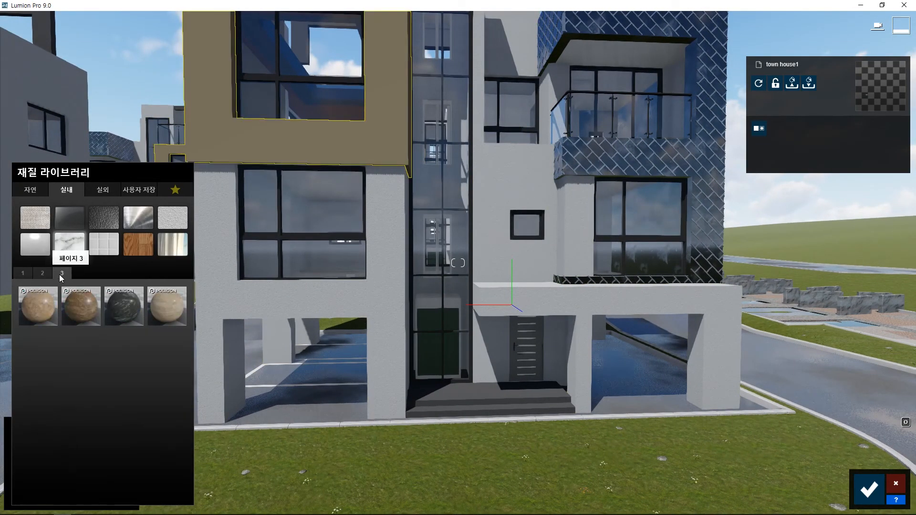
click(102, 190)
click(43, 274)
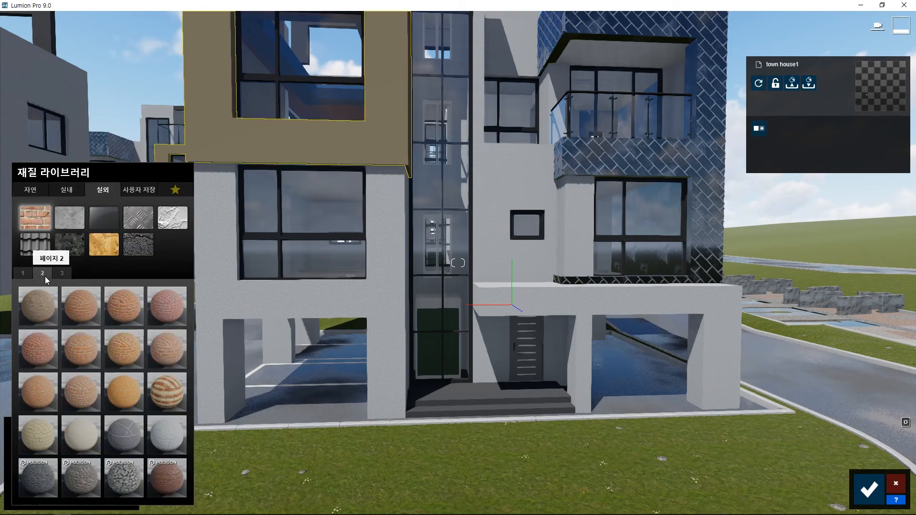
click(60, 275)
click(37, 309)
click(163, 351)
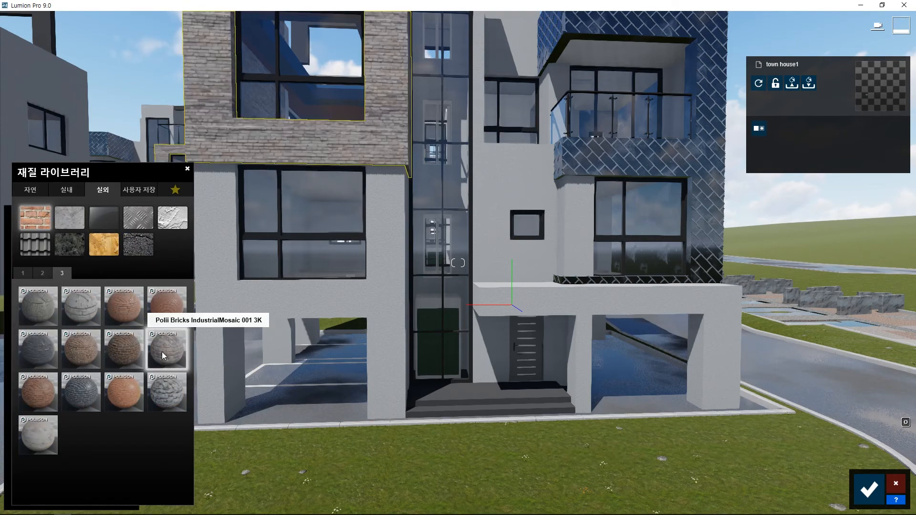
click(38, 442)
- Apply the Pavement Stone 010 1024 material to the entrance steps of the town house
key(a)
right_drag(267, 433, 317, 431)
key(w)
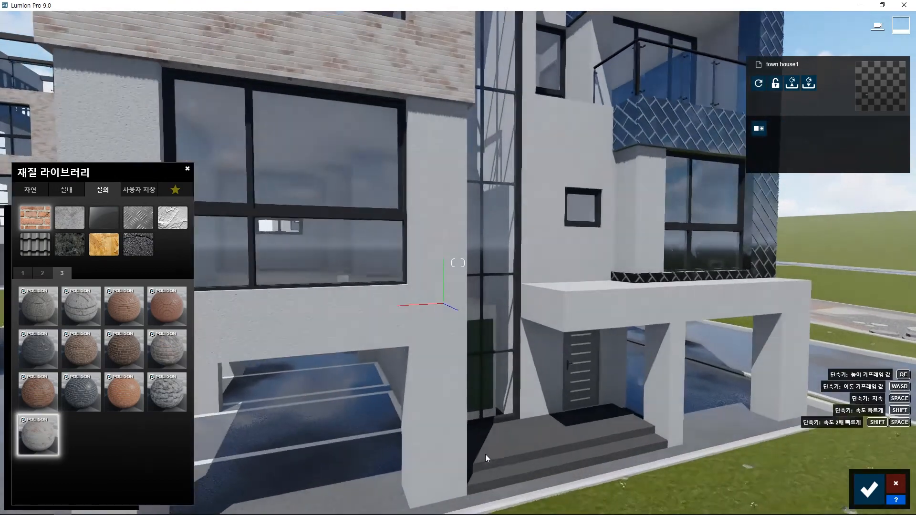
key(e)
key(q)
click(567, 416)
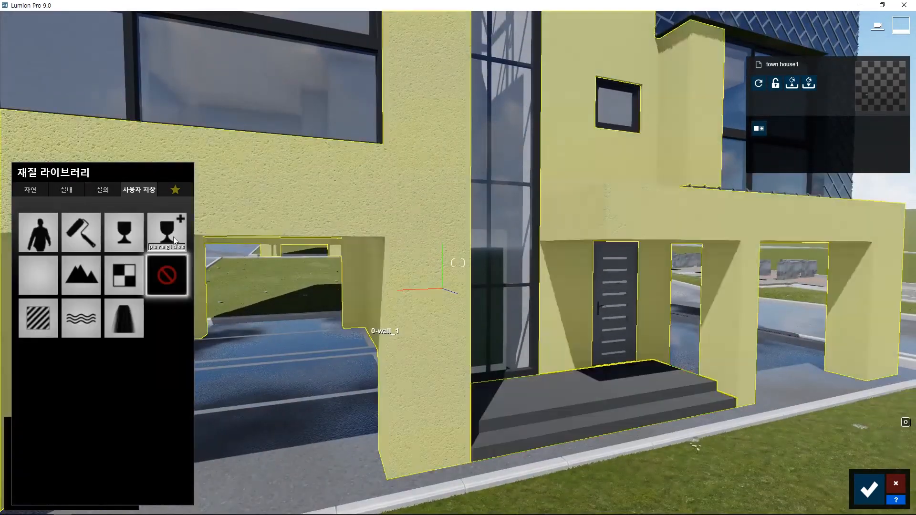
click(103, 189)
click(69, 245)
click(38, 391)
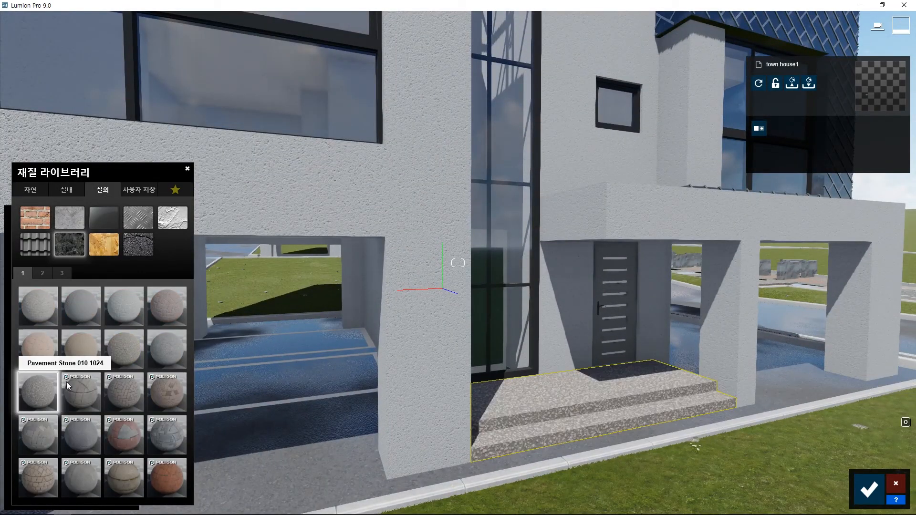
- Apply the indoor Brass metal material to the entrance door's handle and horizontal strips
click(597, 333)
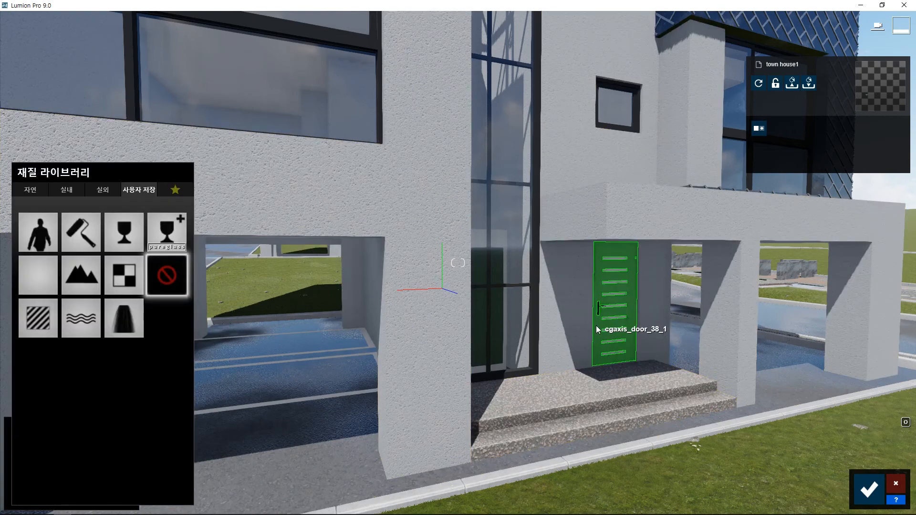
click(100, 190)
click(621, 297)
click(599, 310)
click(102, 190)
click(67, 191)
click(138, 217)
click(86, 304)
key(w)
right_drag(678, 409, 472, 308)
click(470, 304)
click(40, 275)
click(60, 192)
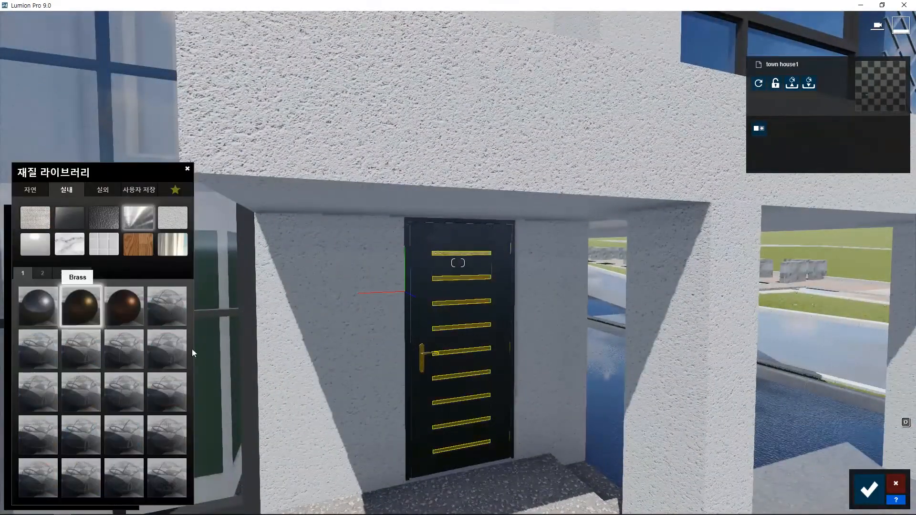
click(80, 310)
- Apply a black Poliigon exterior metal to the tall window frame beside the entrance
key(a)
key(s)
click(369, 397)
click(102, 190)
click(62, 273)
click(75, 393)
- Apply the white Exterior Walls Alt 027 017 DDDS 1024 material to the parking space lines and adjust its colorization
key(s)
key(s)
key(a)
key(s)
key(a)
key(a)
key(w)
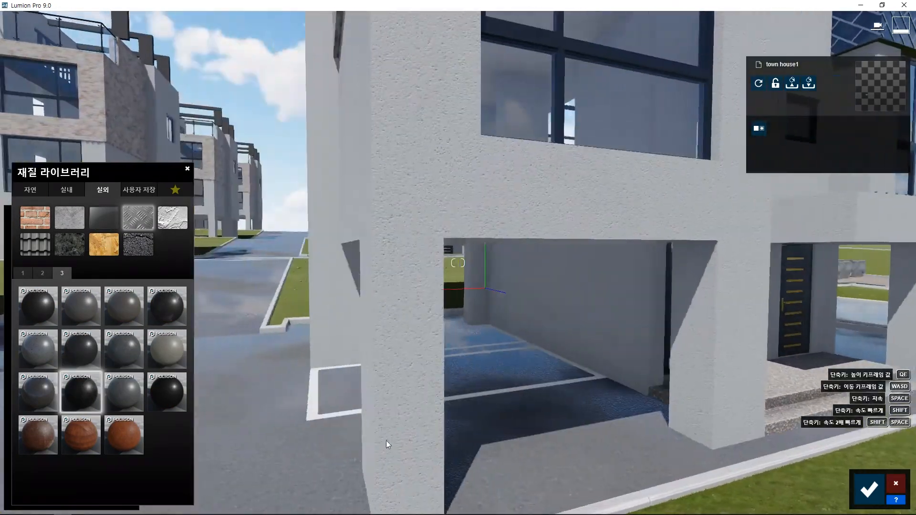
click(496, 464)
click(103, 190)
click(175, 228)
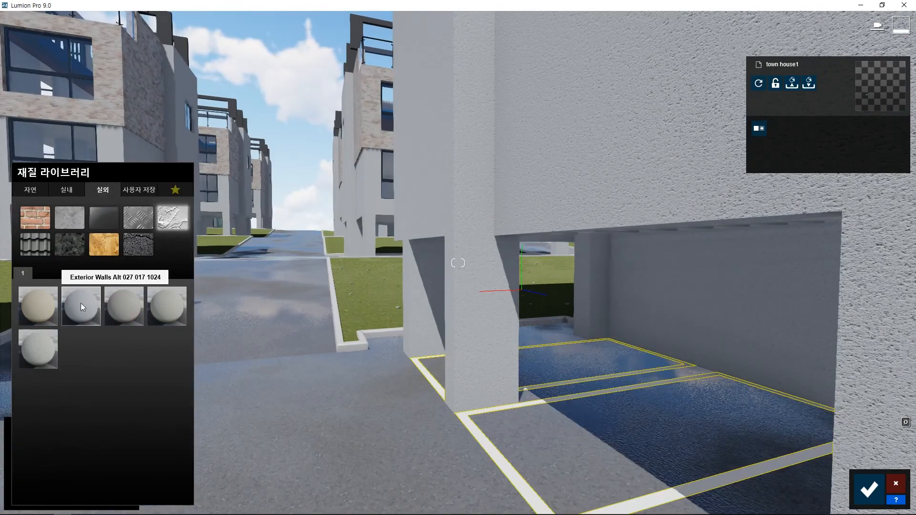
drag(53, 339, 64, 340)
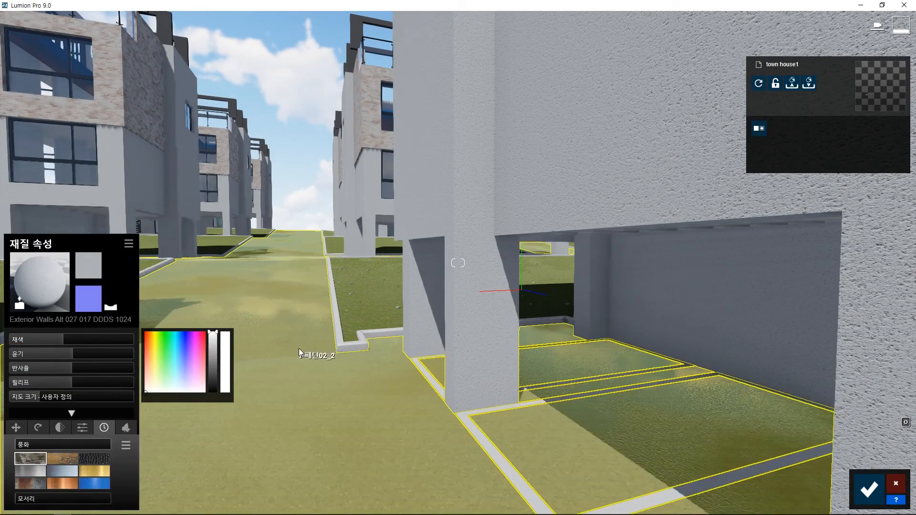
- Change the main walls of the town houses to a warm light grey exterior wall plaster
key(s)
key(a)
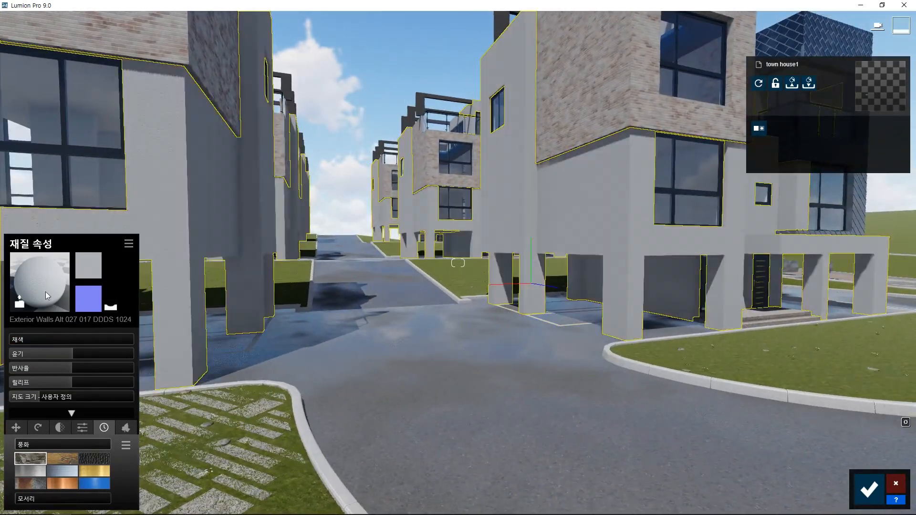
click(44, 291)
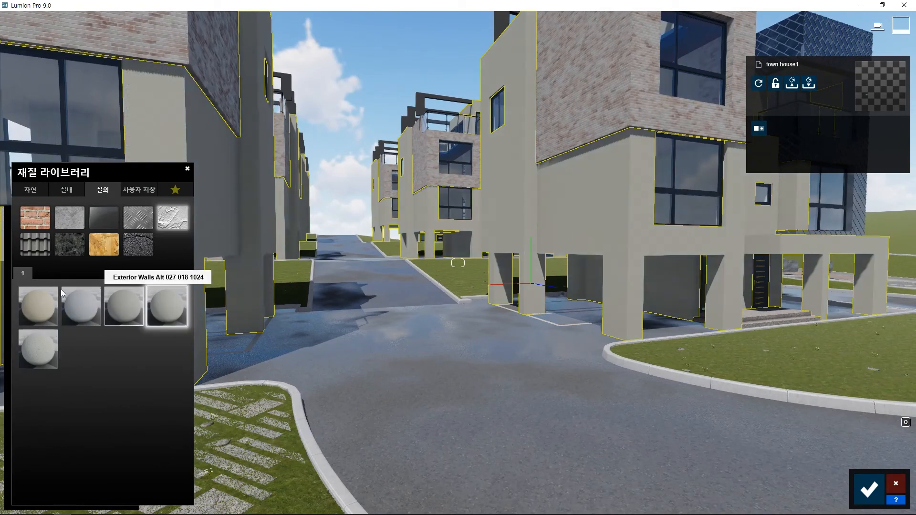
click(167, 306)
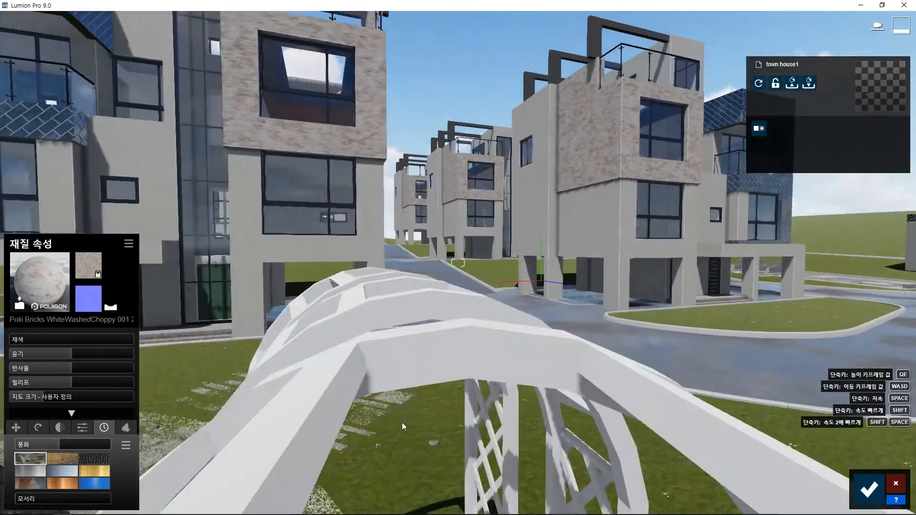
- Try exterior metals such as Metal Painted 006 1024 on the rooftop frames, settling on a black Poliigon metal
key(s)
right_drag(402, 423, 342, 408)
key(d)
right_drag(168, 163, 240, 131)
key(w)
key(q)
key(s)
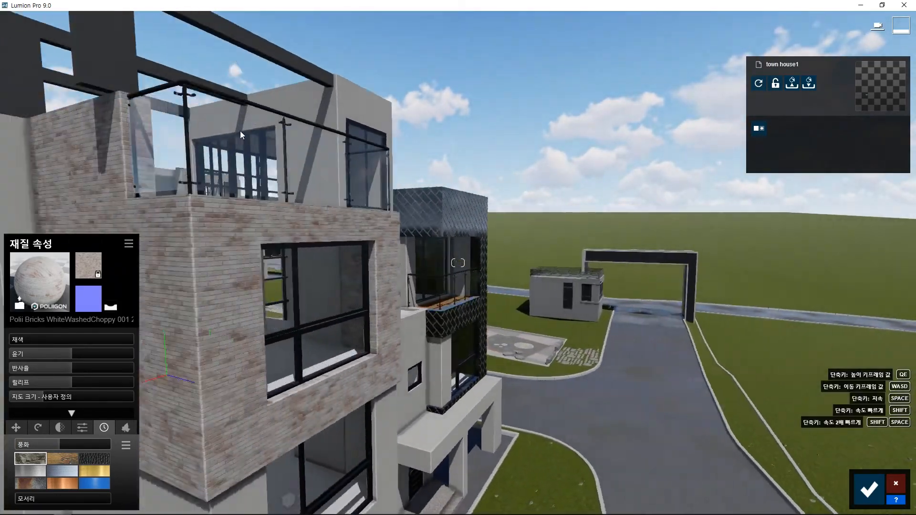
click(244, 69)
click(103, 190)
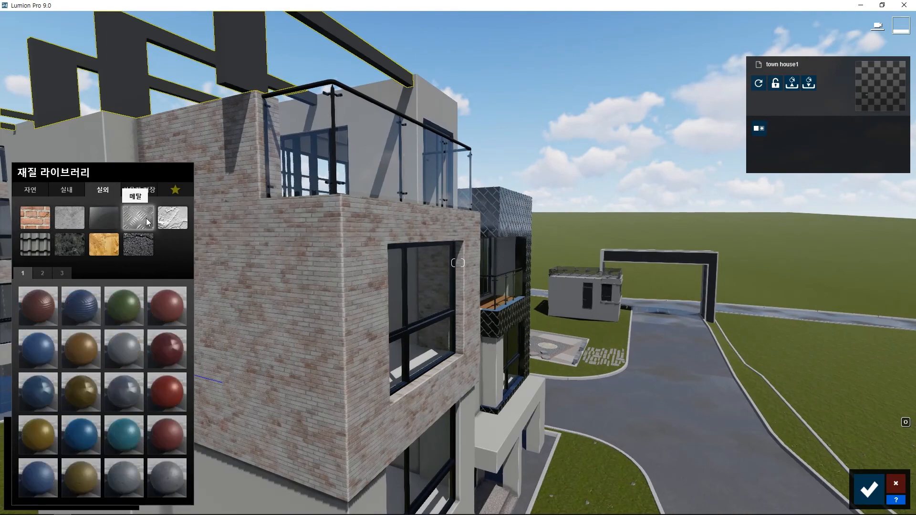
click(123, 485)
click(125, 432)
key(s)
right_drag(351, 380, 342, 358)
click(61, 273)
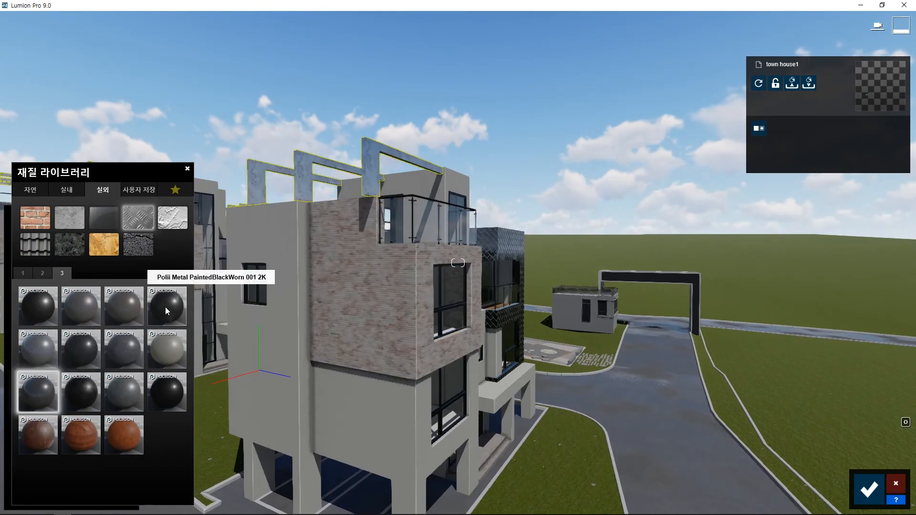
click(43, 311)
- Apply a light indoor wood flooring material to the balcony floor
key(s)
right_drag(327, 414, 451, 312)
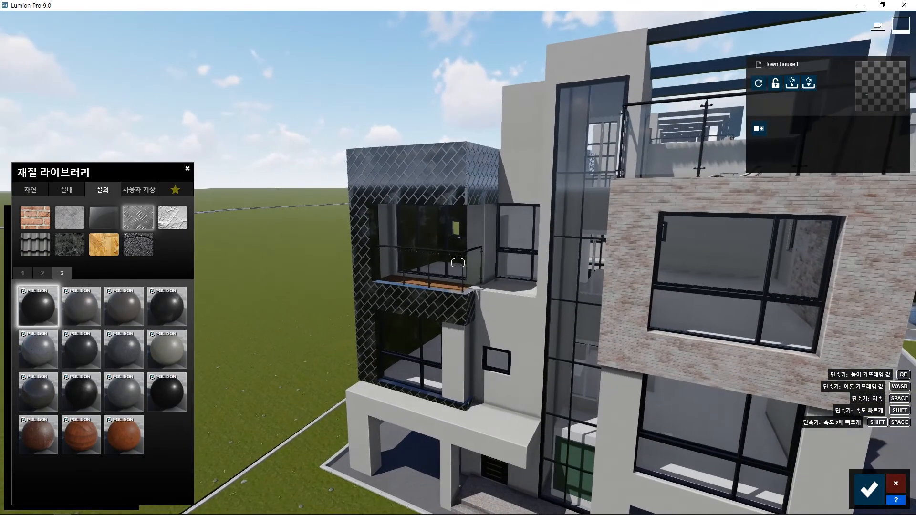
key(w)
key(w)
click(376, 417)
key(q)
right_drag(376, 416, 308, 377)
click(379, 402)
click(68, 190)
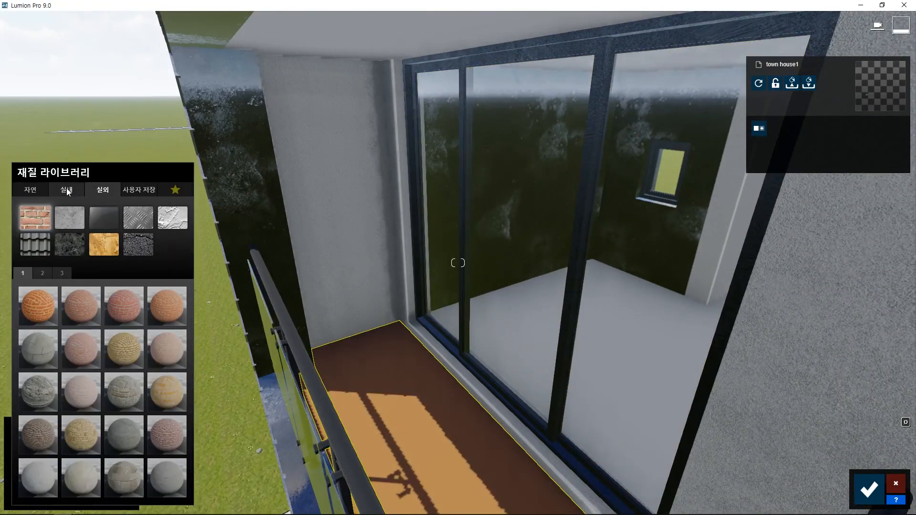
click(174, 440)
- Apply the Wood 015 1024 material to the balcony handrail
key(s)
right_drag(237, 406, 306, 353)
key(e)
click(238, 101)
click(66, 190)
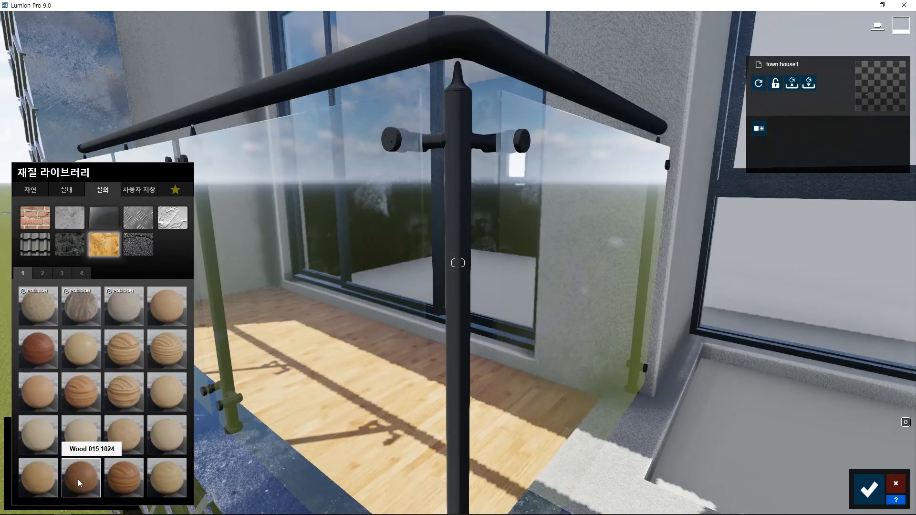
click(89, 472)
- Try Metal Painted 006 1024 and other exterior metals on the balcony railing posts, settling on a dark blue-grey Poliigon metal
click(458, 168)
click(110, 193)
click(136, 220)
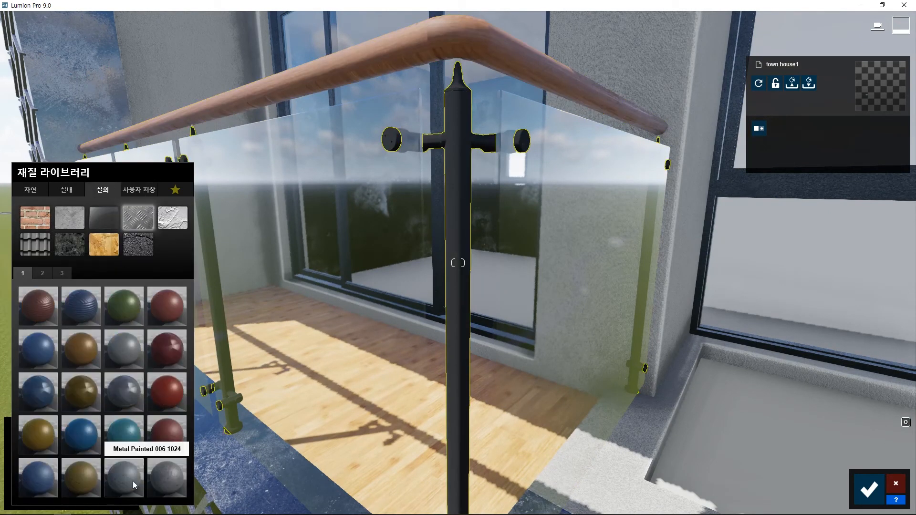
click(122, 482)
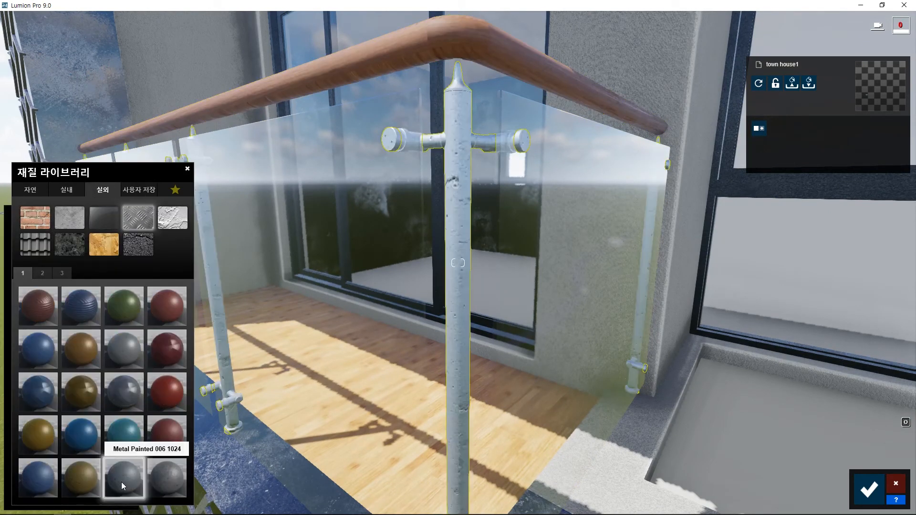
click(42, 273)
click(122, 429)
click(166, 477)
scroll(471, 259, down, 5)
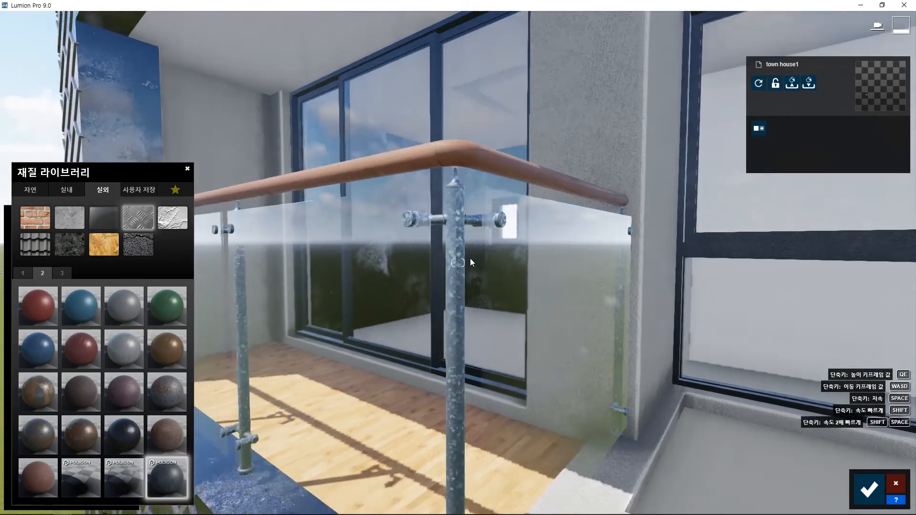
scroll(337, 345, down, 5)
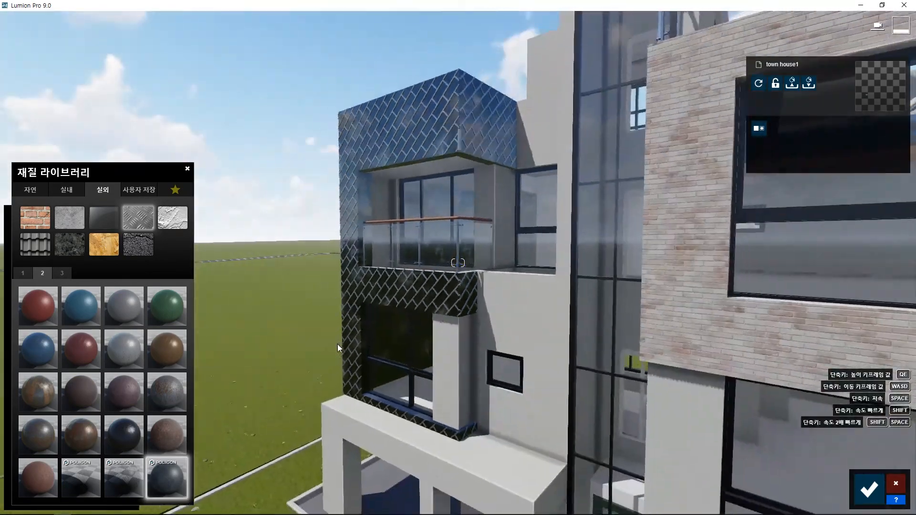
- Apply the white veined Marble 017 1024 material to the interior floors of the town house
scroll(337, 345, up, 3)
scroll(339, 377, down, 5)
right_drag(315, 353, 514, 414)
scroll(513, 414, up, 7)
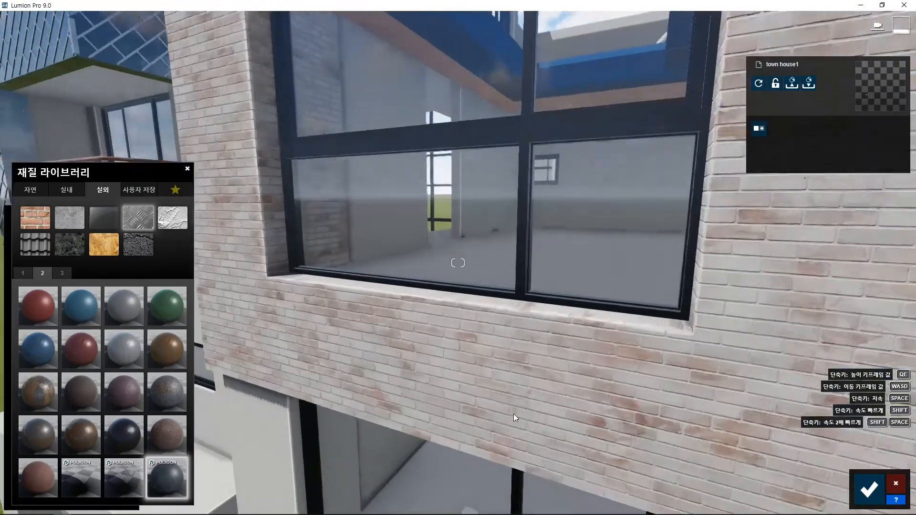
click(542, 296)
click(66, 190)
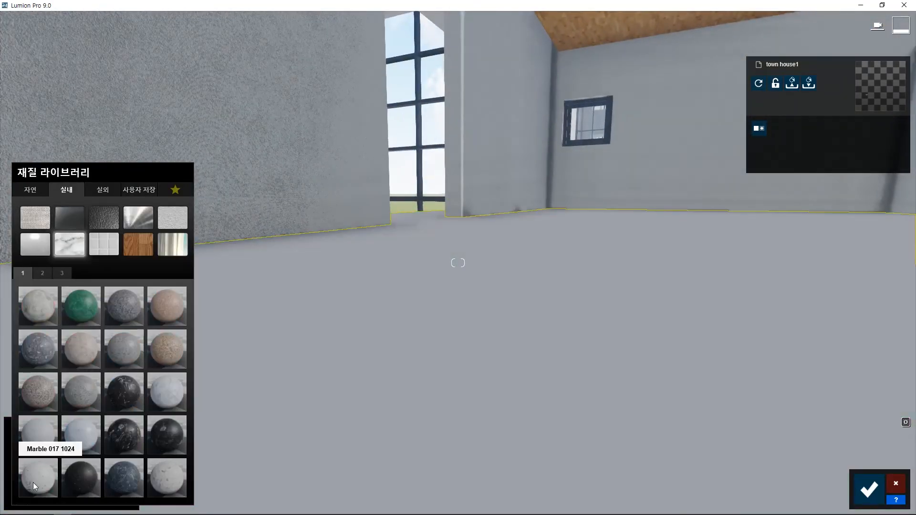
click(30, 493)
scroll(357, 327, down, 2)
key(e)
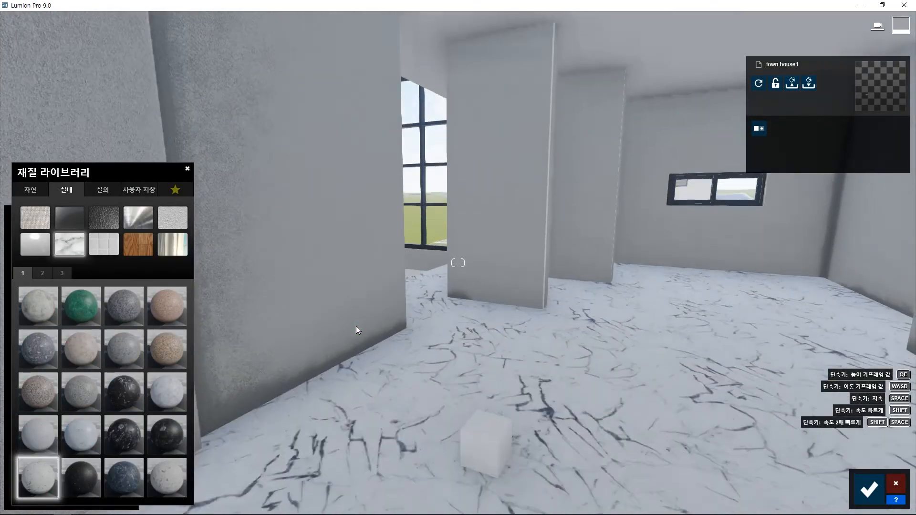
scroll(356, 327, down, 5)
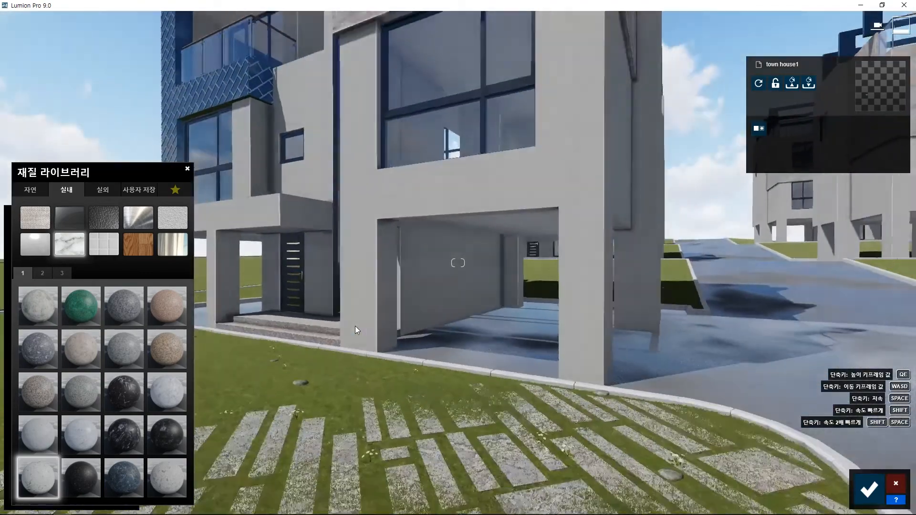
- Turn the cube inside the house into a warm glowing light with a Standard material, raised emission and a pale yellow colour
scroll(356, 327, up, 3)
scroll(374, 326, up, 3)
key(q)
click(511, 377)
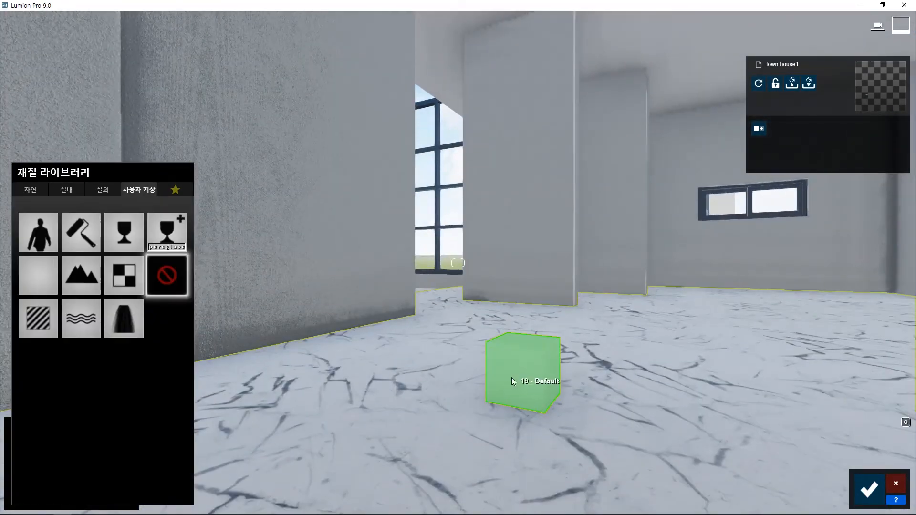
click(42, 322)
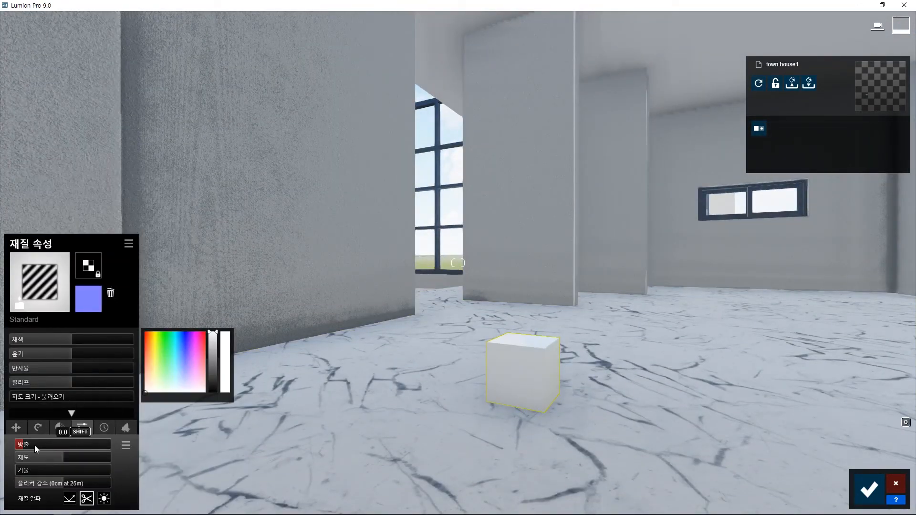
scroll(439, 305, down, 5)
scroll(440, 305, up, 5)
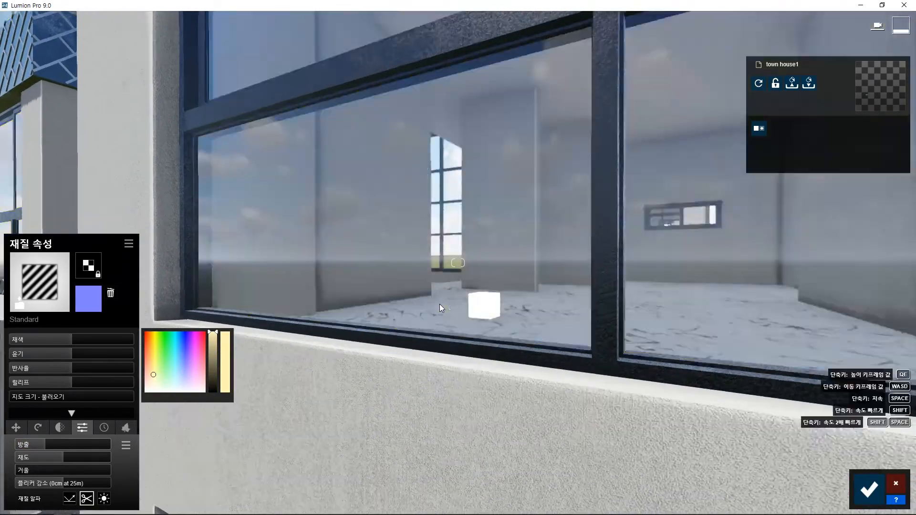
scroll(268, 339, down, 8)
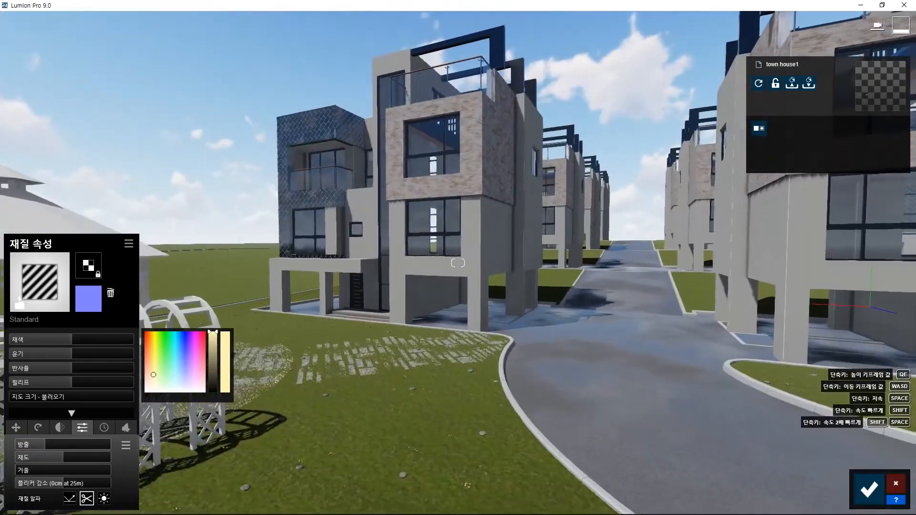
- Try Wood 015 1024 on the garden's trellis arches, settling on Wood 014 1024
right_drag(268, 339, 273, 345)
scroll(273, 345, up, 4)
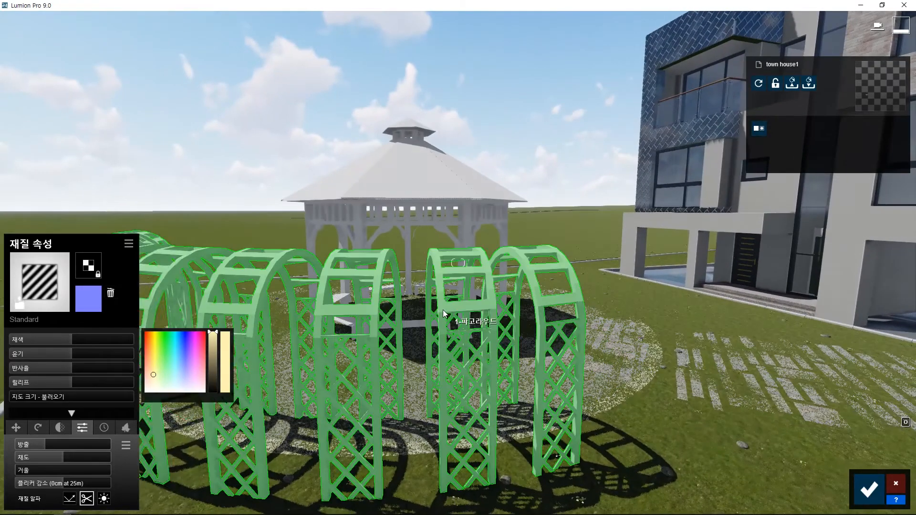
click(444, 320)
click(103, 190)
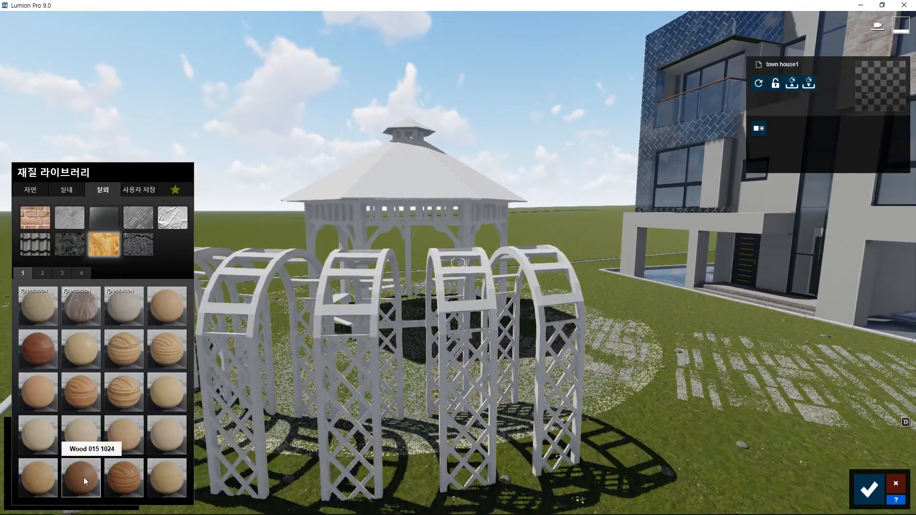
click(84, 478)
click(28, 488)
- Apply the Wood 014 1024 material to the gazebo's posts and beams
scroll(386, 446, up, 4)
right_drag(386, 446, 365, 422)
click(343, 266)
click(103, 189)
click(36, 486)
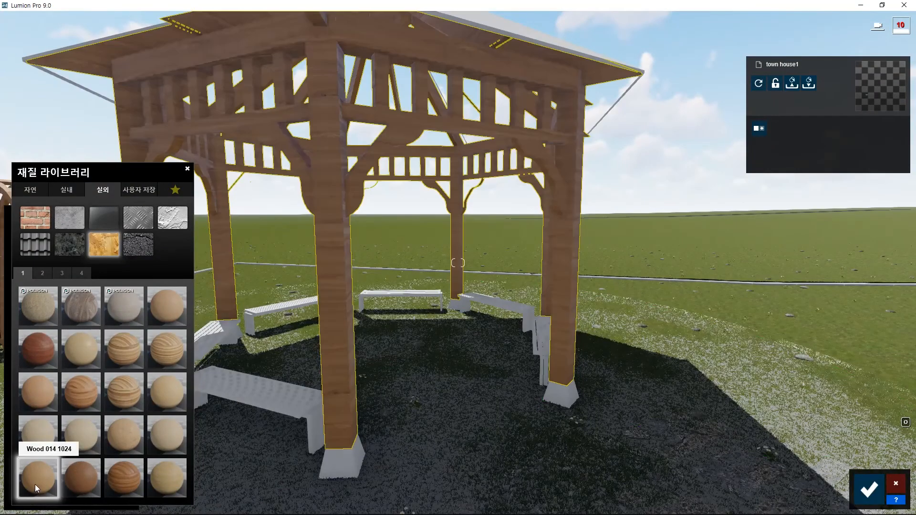
- Apply a black Poliigon exterior metal to the bases of the gazebo posts
click(345, 465)
click(105, 192)
click(137, 219)
click(63, 273)
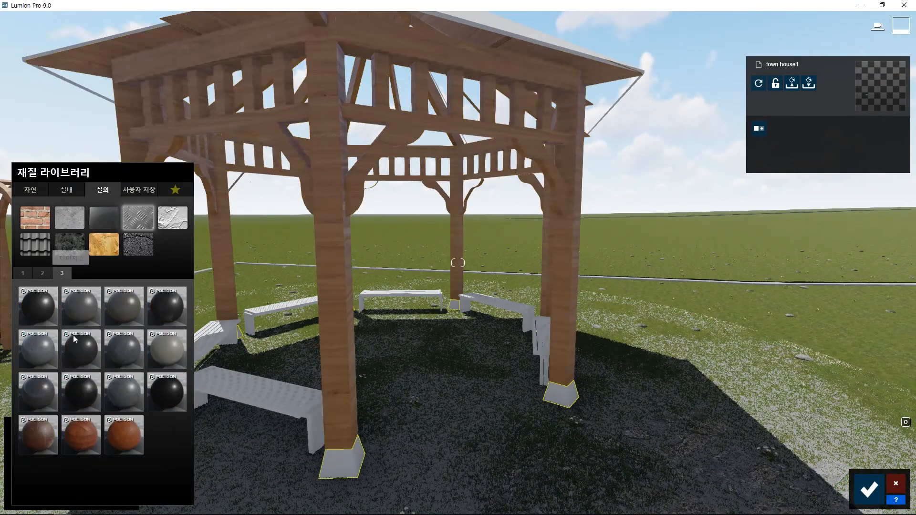
click(87, 393)
- Apply a dark Poliigon exterior metal to the frames of the gazebo benches
click(305, 415)
scroll(465, 485, up, 3)
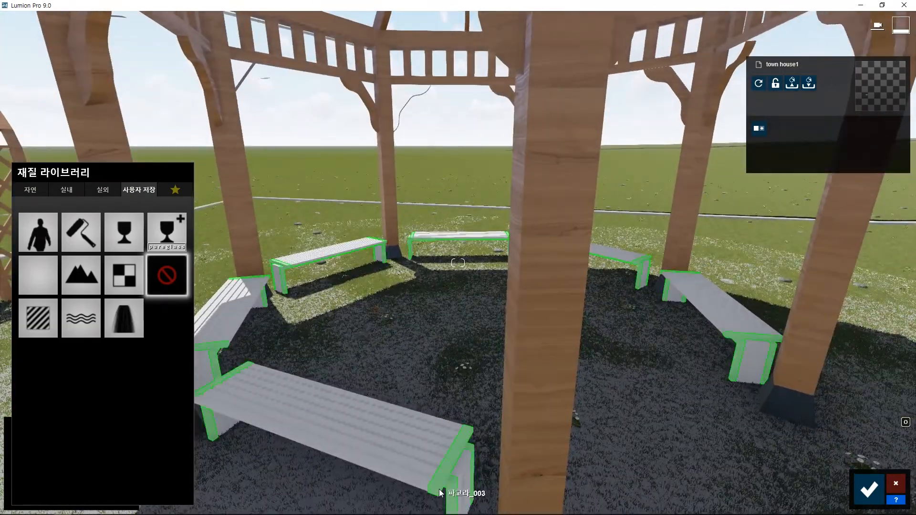
click(99, 190)
click(65, 273)
- Apply the Wood 014 1024 material to the seat slats of the gazebo benches
click(381, 456)
click(98, 190)
click(103, 245)
click(34, 488)
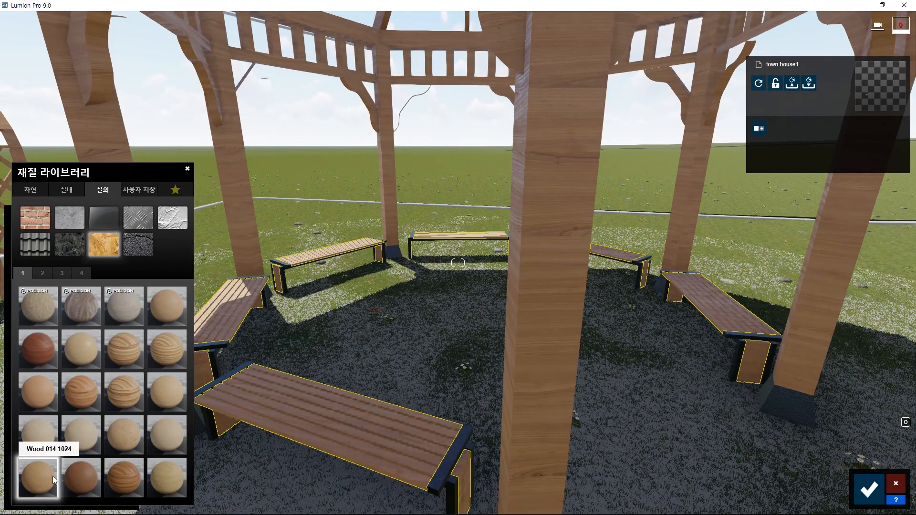
- Apply the green tile roof material to the gazebo roof
key(s)
right_drag(329, 429, 336, 355)
key(q)
click(401, 295)
click(110, 190)
click(42, 273)
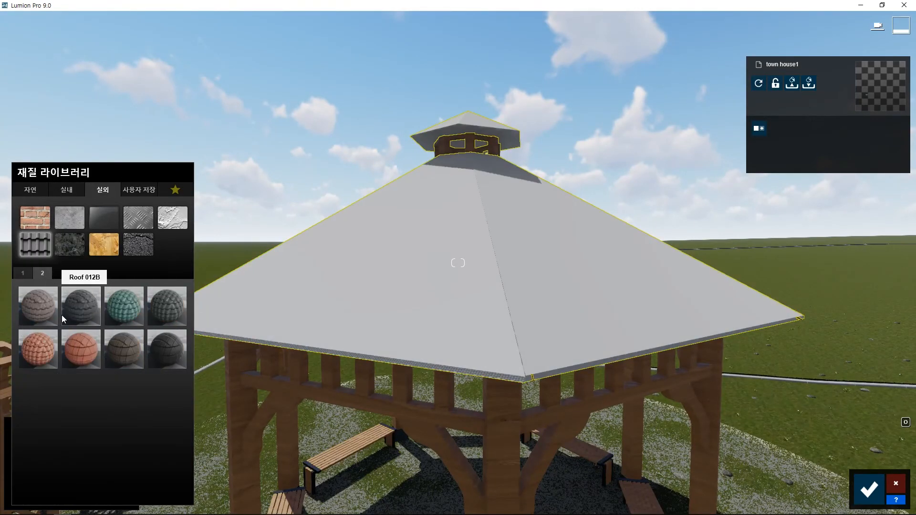
click(120, 308)
- Try Roof 006 1024 and a brown roof material on the gazebo roof, returning to the green tiles
click(22, 273)
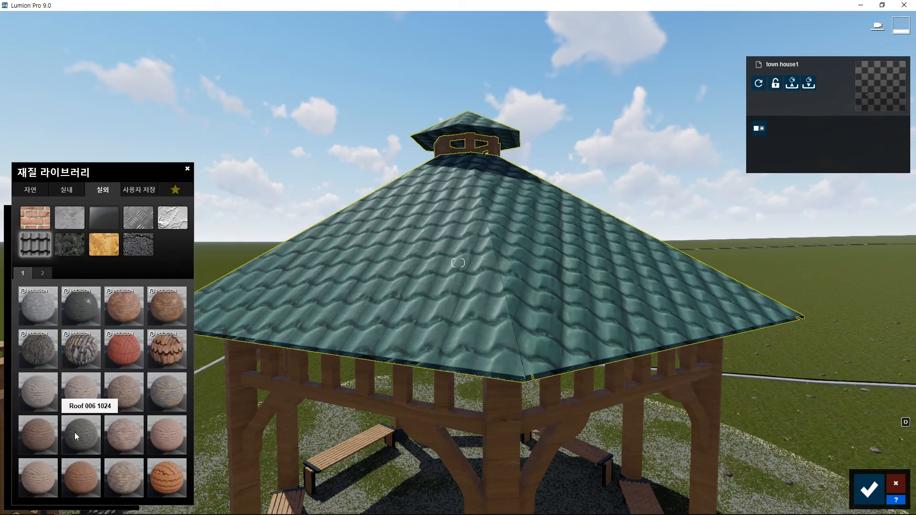
click(82, 434)
click(36, 435)
click(45, 274)
click(125, 307)
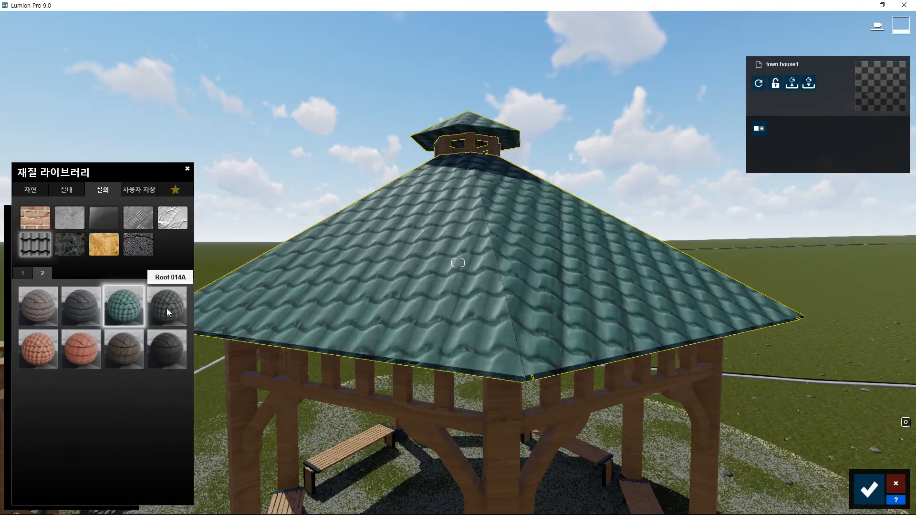
- Try the Roof 014A material on the gazebo roof, returning to the green tiles
click(167, 309)
key(s)
right_drag(338, 287, 468, 297)
click(117, 302)
- Apply the pureglass material to the window and door panes of the Information booth
key(a)
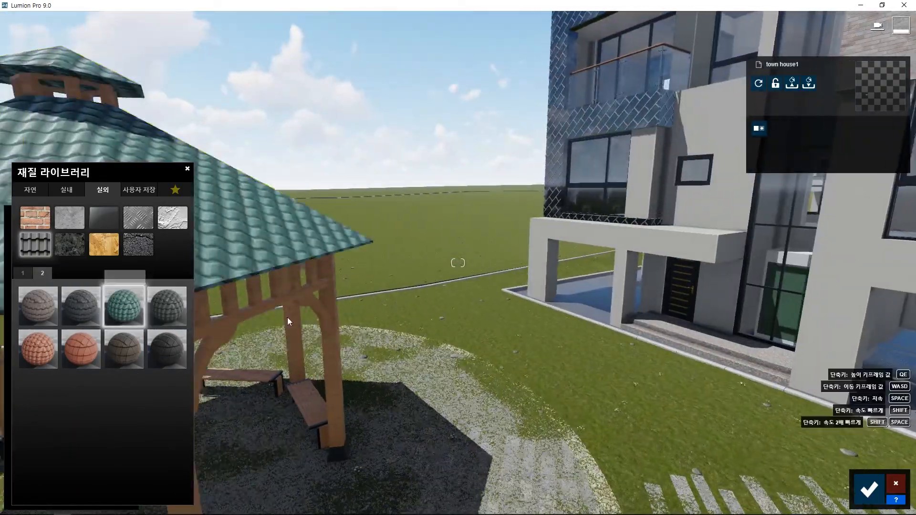
key(e)
key(s)
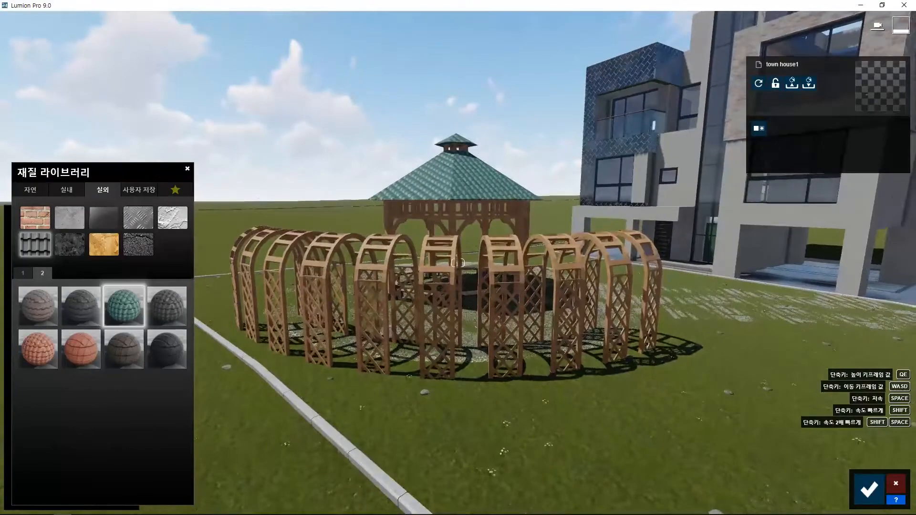
right_drag(433, 299, 669, 305)
key(w)
right_drag(448, 325, 641, 262)
key(w)
key(d)
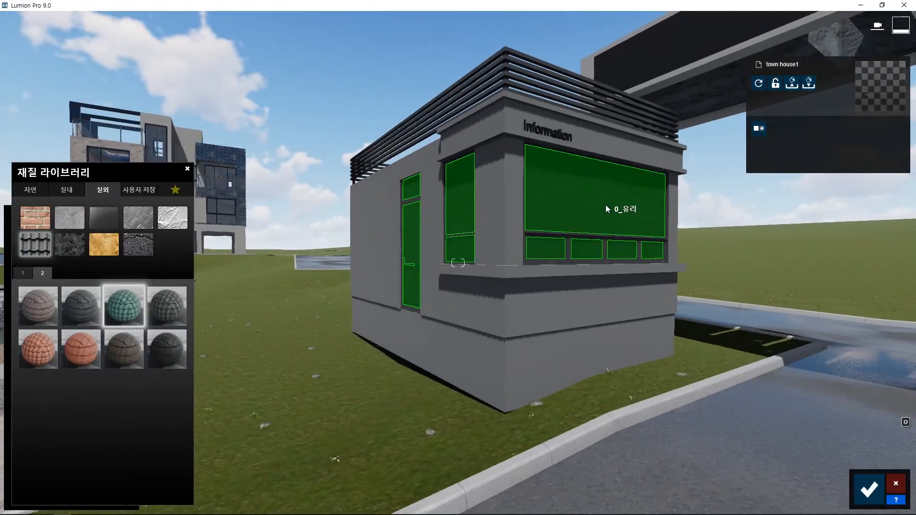
click(606, 205)
click(160, 241)
- Apply a grey painted exterior metal to the window and door frames of the Information booth
click(537, 263)
click(98, 190)
click(135, 219)
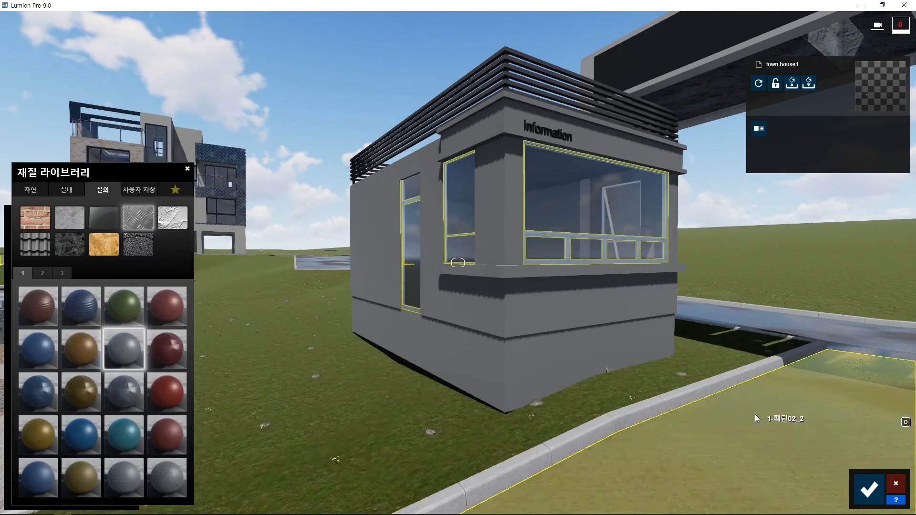
- Apply the Marble 007 1024 material to the outer walls of the Information booth
click(481, 321)
click(66, 190)
click(69, 244)
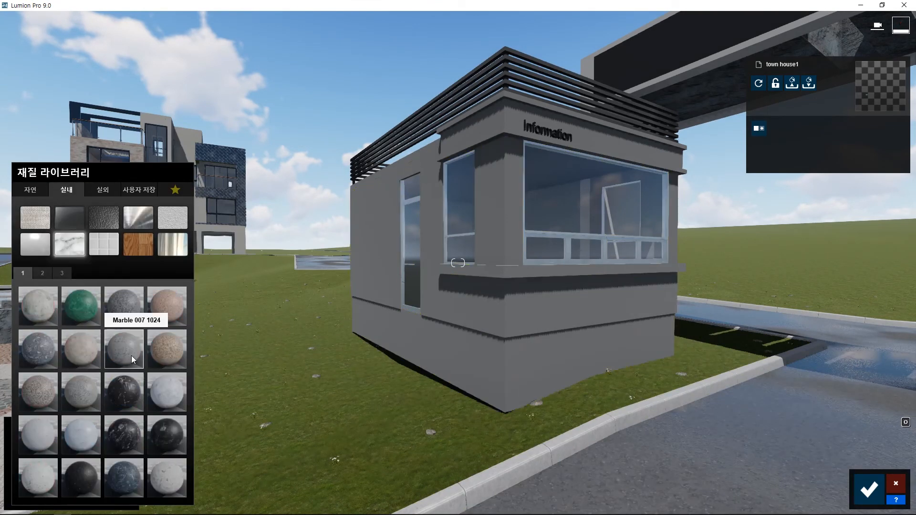
click(133, 360)
- Try Metal Painted 006 1024 and several other exterior metals on the fascia behind the booth's Information lettering
click(499, 273)
click(463, 138)
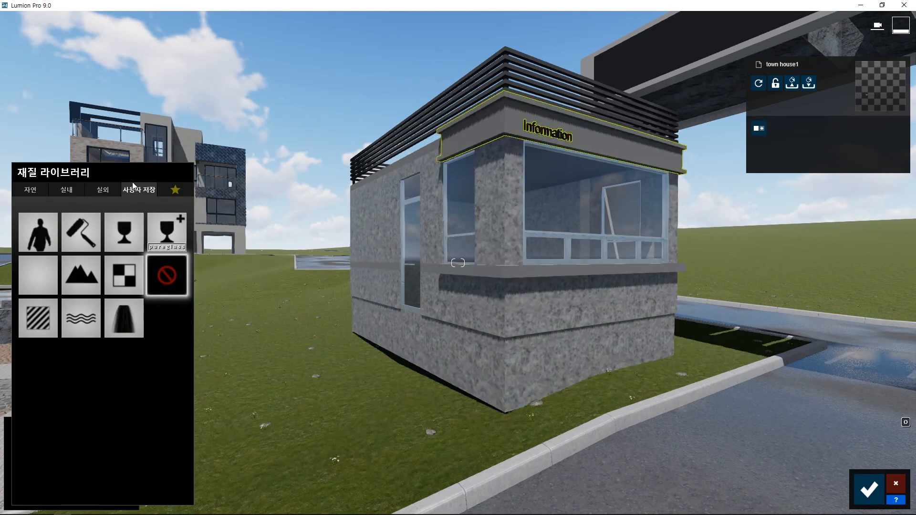
click(104, 189)
click(136, 219)
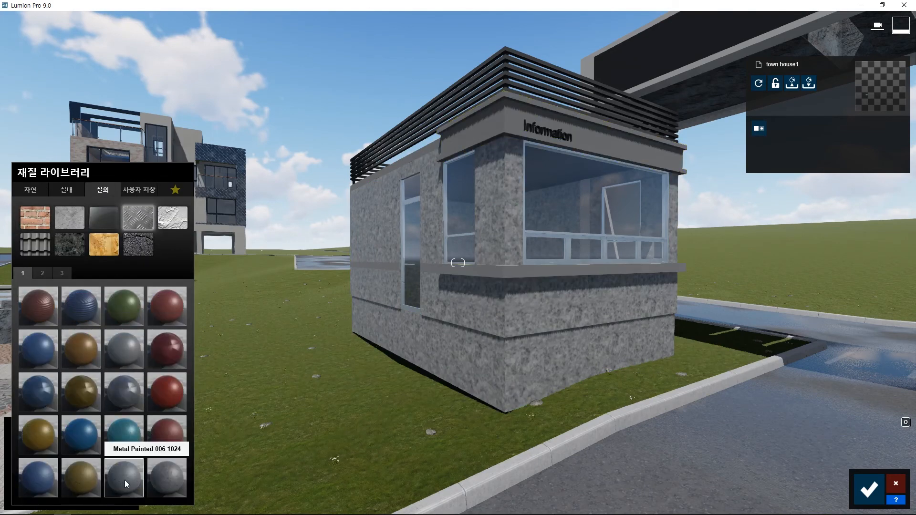
key(w)
key(q)
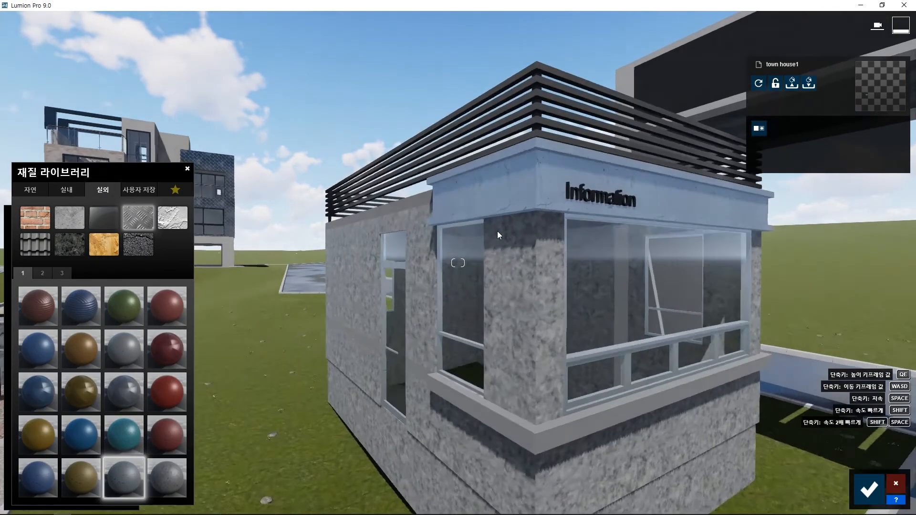
click(505, 179)
click(54, 281)
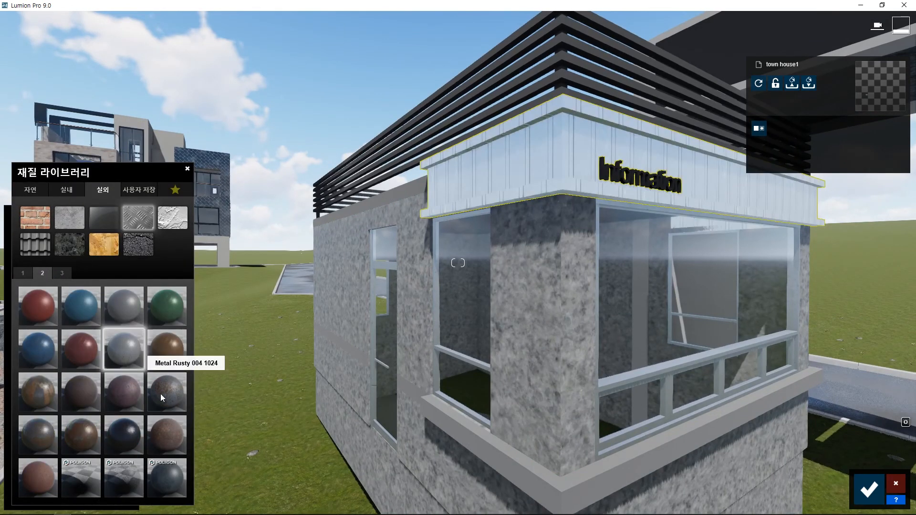
click(62, 273)
click(37, 348)
click(124, 396)
- Apply a dark Poliigon exterior metal to the horizontal roof slats of the Information booth
key(d)
click(460, 73)
click(105, 190)
click(129, 215)
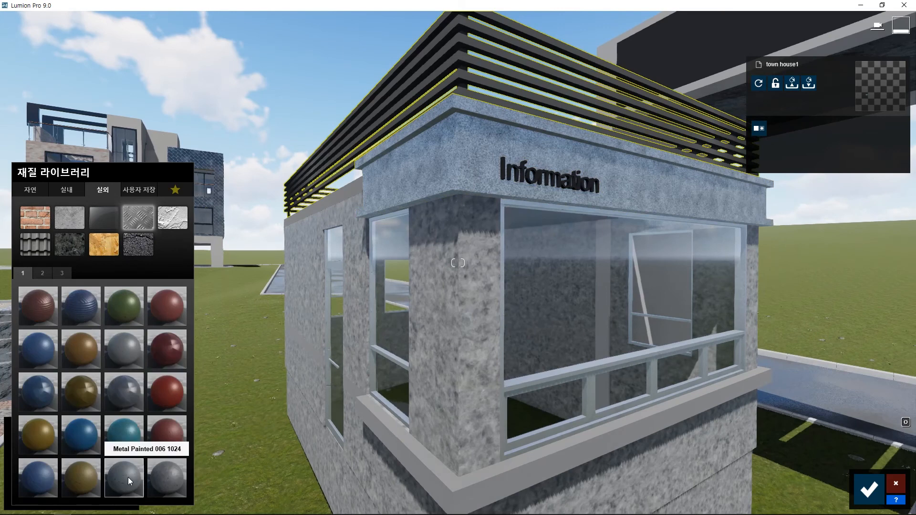
click(124, 483)
click(62, 273)
click(83, 409)
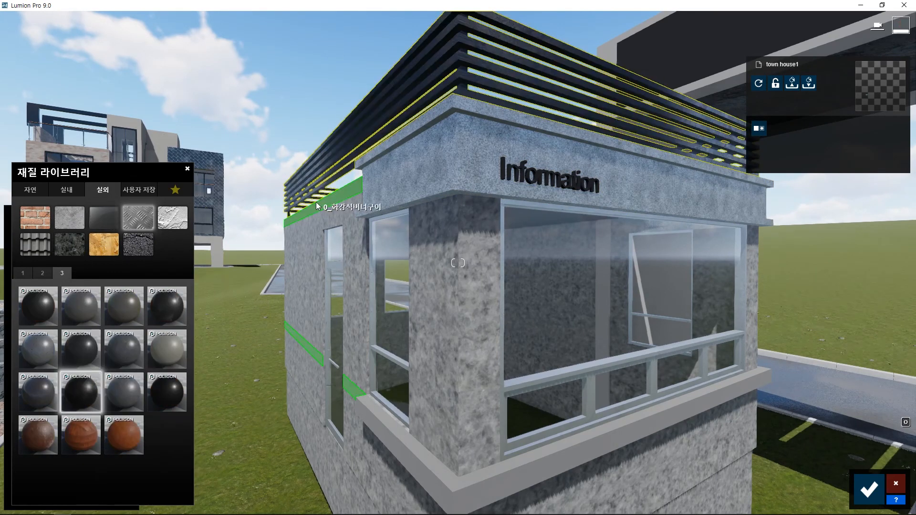
- Apply a natural rock material to the granite bands on the side wall of the Information booth
click(317, 204)
click(30, 190)
click(103, 218)
click(91, 352)
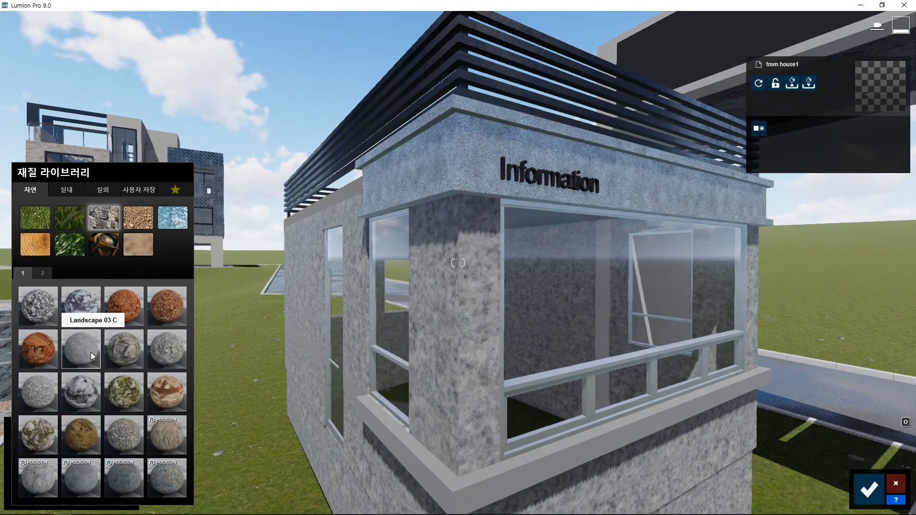
- Try the Marble 003 1024 material on the ledge below the booth windows
click(405, 452)
click(66, 190)
click(34, 190)
click(104, 217)
click(65, 190)
click(70, 244)
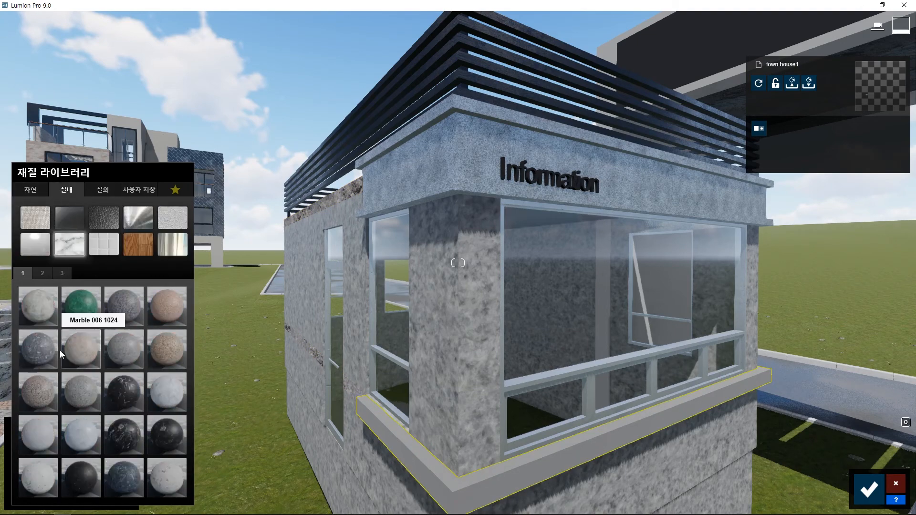
click(128, 336)
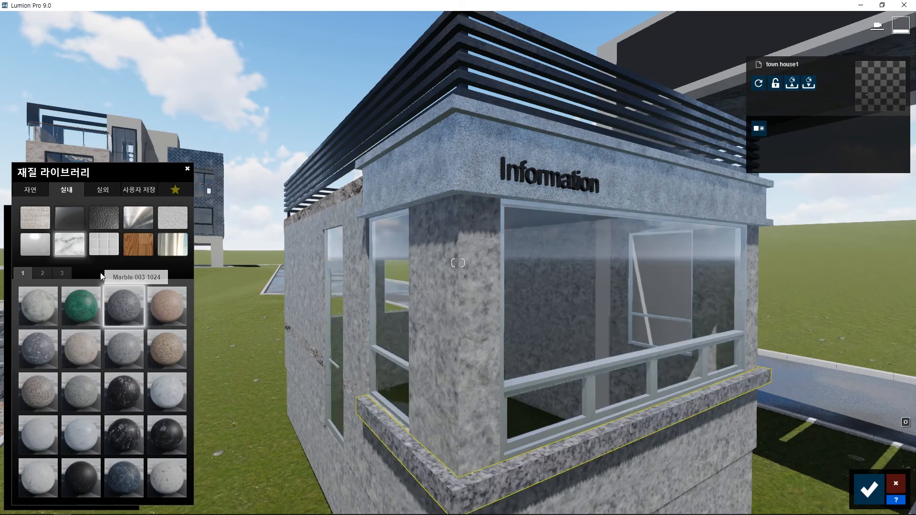
- Apply a dark Poliigon exterior metal to the fascia band of the Information booth
click(405, 162)
click(38, 294)
click(78, 401)
- Apply the Brass material to the Information lettering on the booth's fascia
click(525, 175)
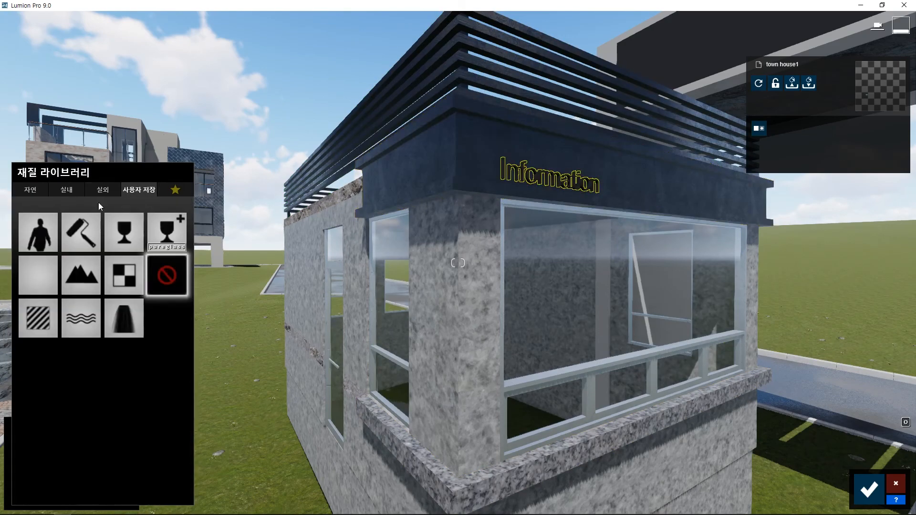
click(66, 190)
click(138, 218)
click(74, 308)
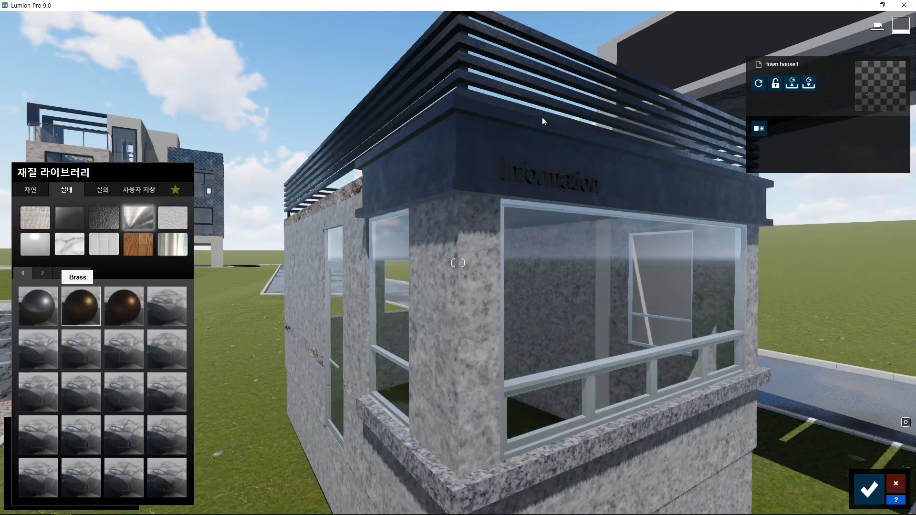
- Apply the Marble 013 DDDS 1024 material to the edge trim of the entrance gate
key(s)
key(e)
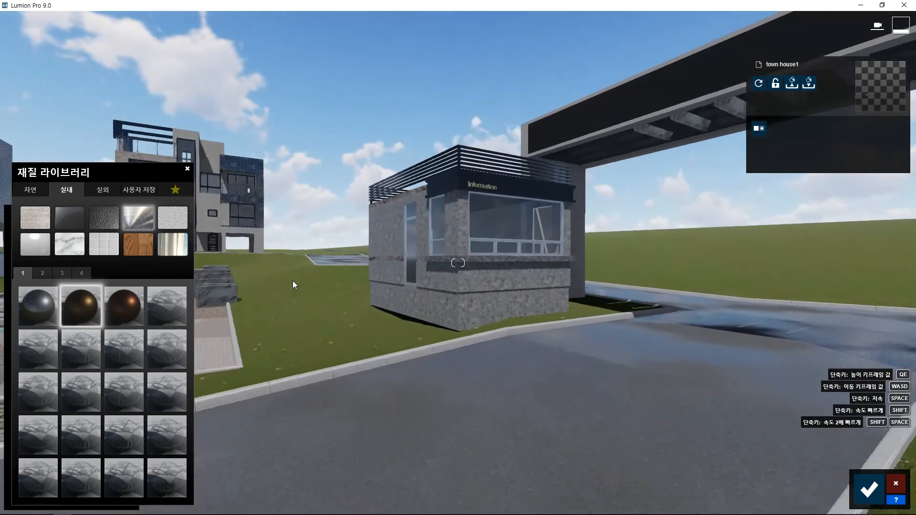
key(d)
click(637, 271)
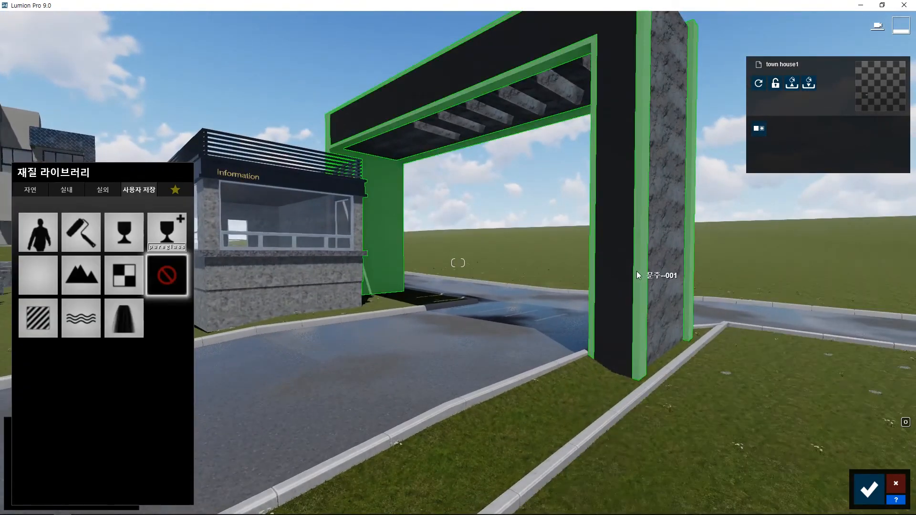
click(75, 189)
click(69, 244)
click(167, 392)
click(39, 432)
- Apply a grey Poliigon rubble stone from the exterior stone materials to the front face of the entrance gate
click(608, 274)
click(68, 190)
click(103, 190)
click(70, 246)
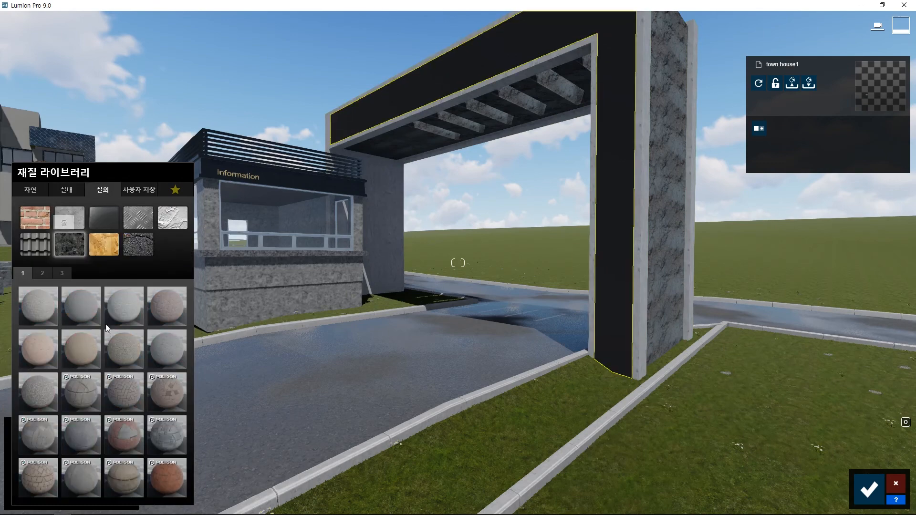
click(124, 357)
click(42, 273)
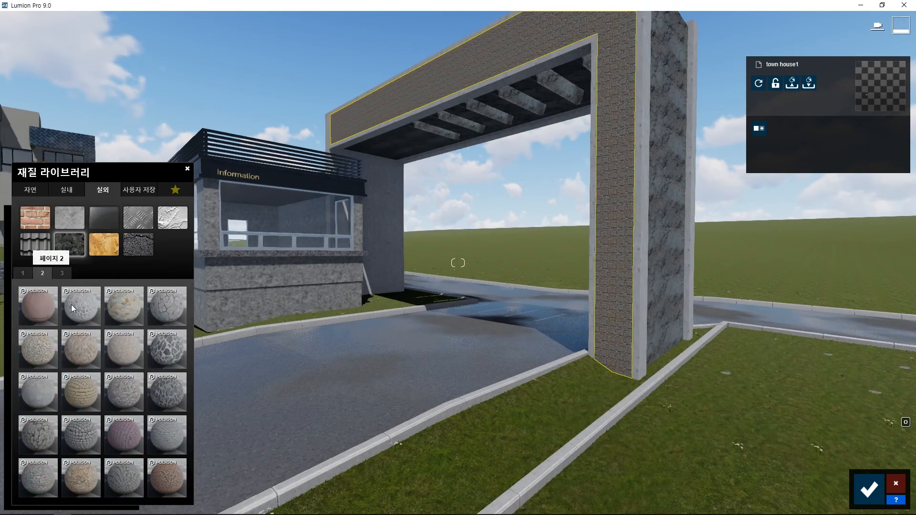
click(125, 385)
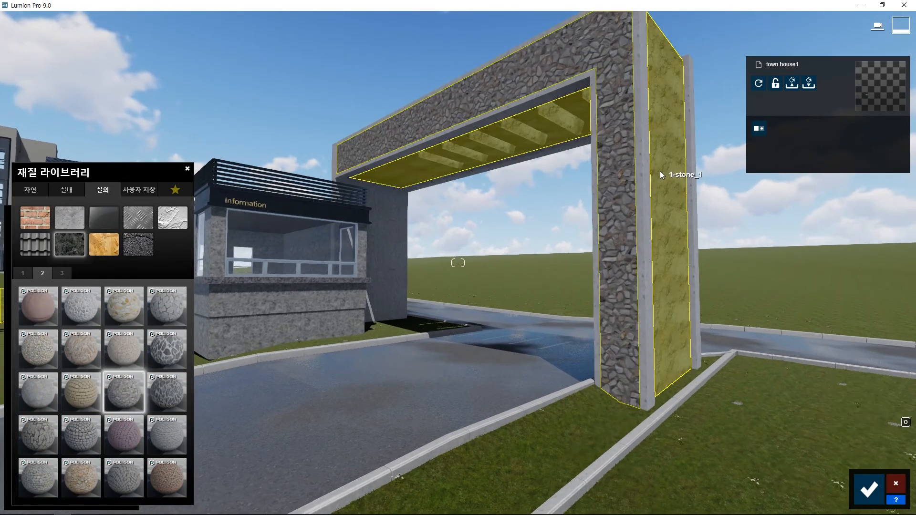
- Try the Polii Rock SpottyMoss 007 VAR1 3K material on the side and underside of the entrance gate
click(585, 85)
scroll(407, 287, down, 3)
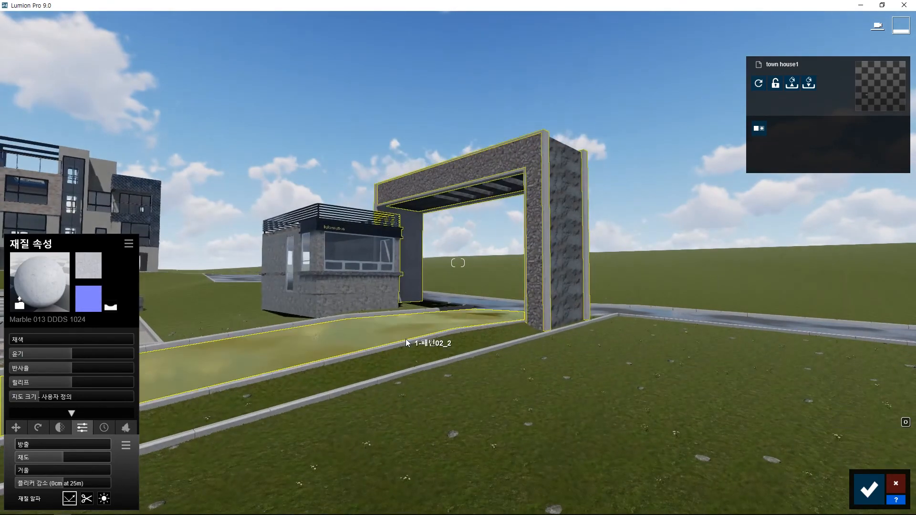
click(565, 249)
click(53, 291)
click(50, 274)
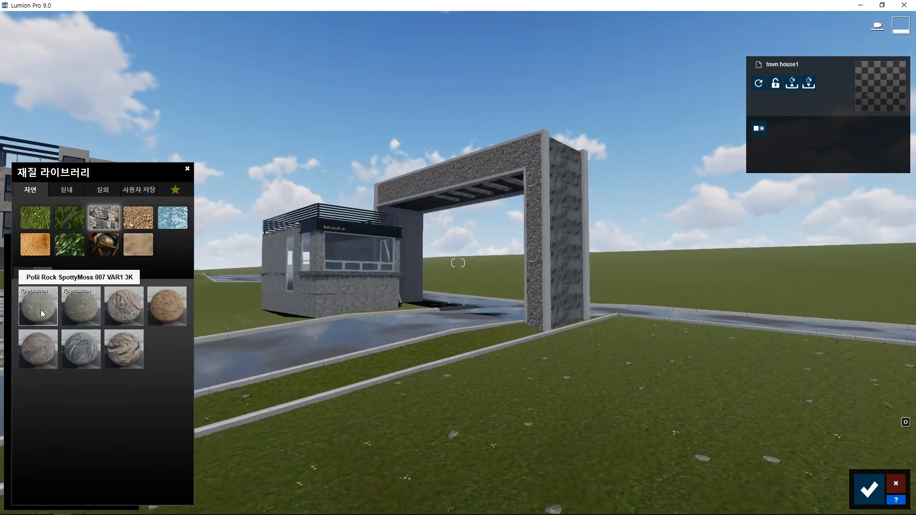
key(w)
key(d)
mouse_move(577, 314)
right_down()
mouse_move(314, 303)
mouse_move(562, 322)
right_up()
- Apply the Polii Marble 021 2K material to the stone shared by the gate's side, its underside and the plaza blocks
click(305, 296)
click(48, 286)
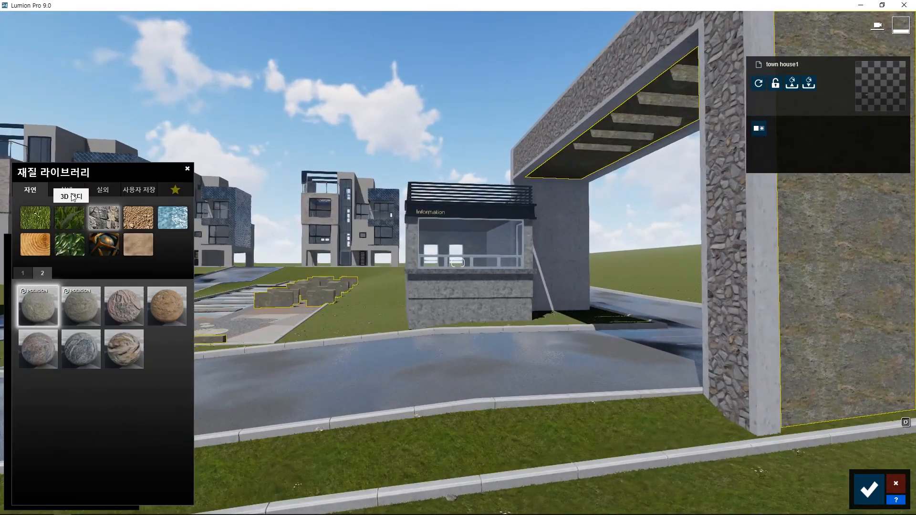
click(67, 190)
click(69, 251)
click(129, 438)
- Apply the Marble 018 1024 material to the ledge below the booth windows
key(d)
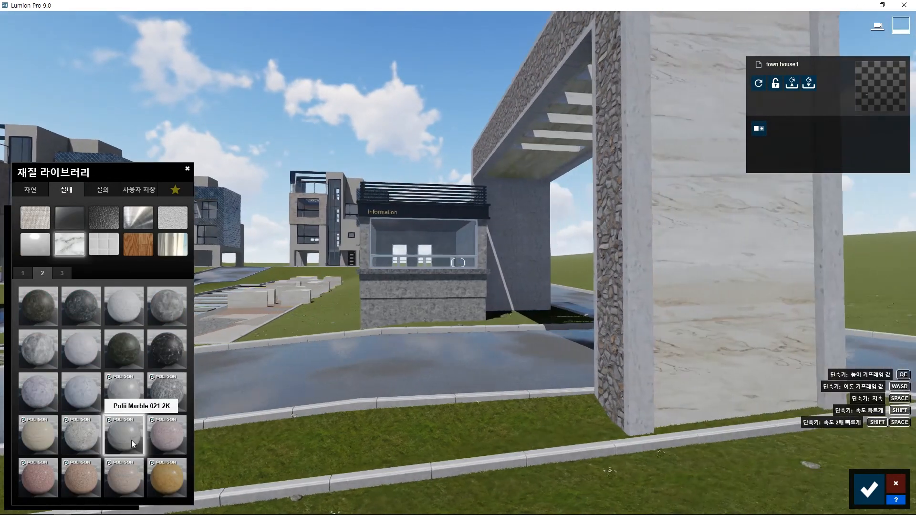
right_drag(310, 422, 210, 421)
right_drag(557, 341, 504, 340)
key(w)
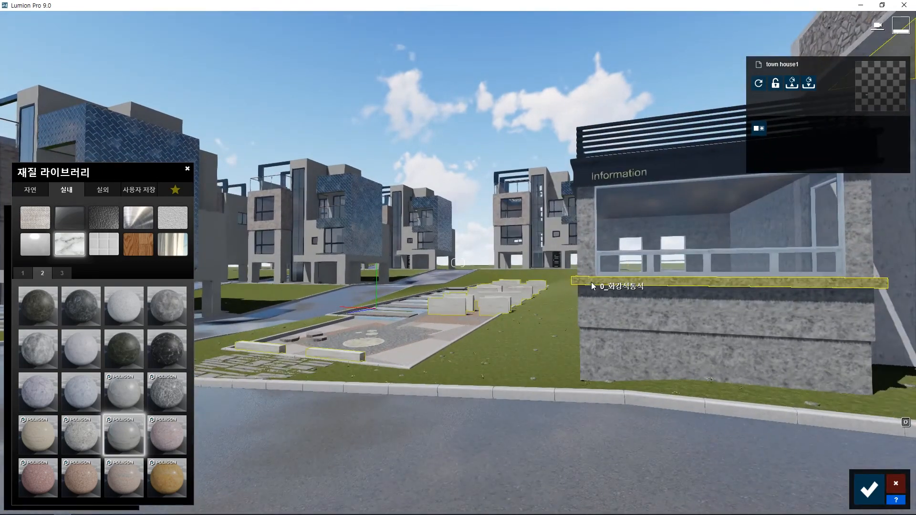
click(592, 282)
click(59, 285)
click(78, 480)
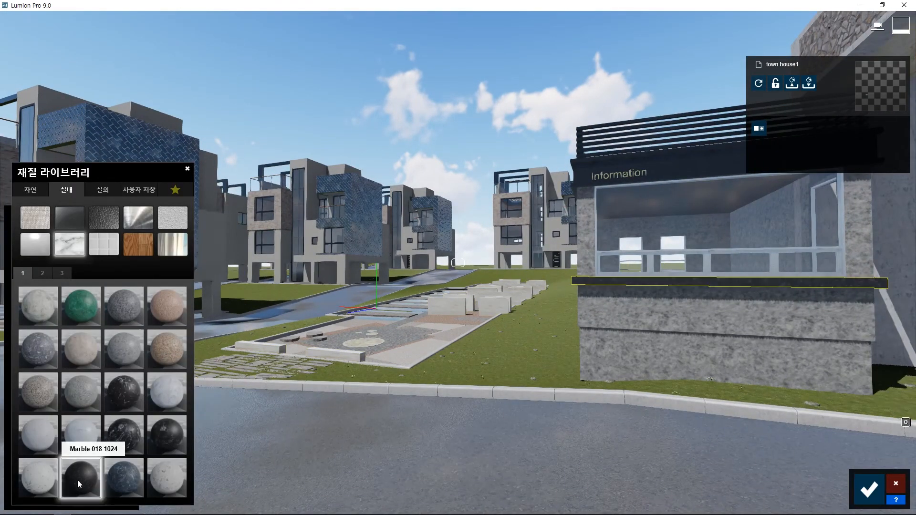
- Accept the material edits and save the scene in the lumion folder as town house-1
right_drag(466, 381, 334, 382)
mouse_move(525, 335)
right_down()
mouse_move(479, 334)
mouse_move(539, 335)
right_up()
key(s)
click(866, 496)
click(867, 496)
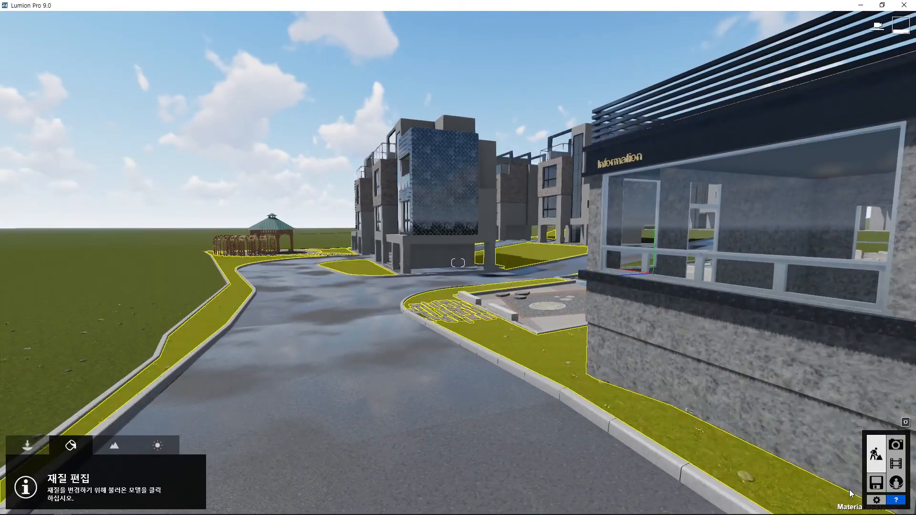
click(876, 482)
click(316, 174)
key(ctrl+shift+n)
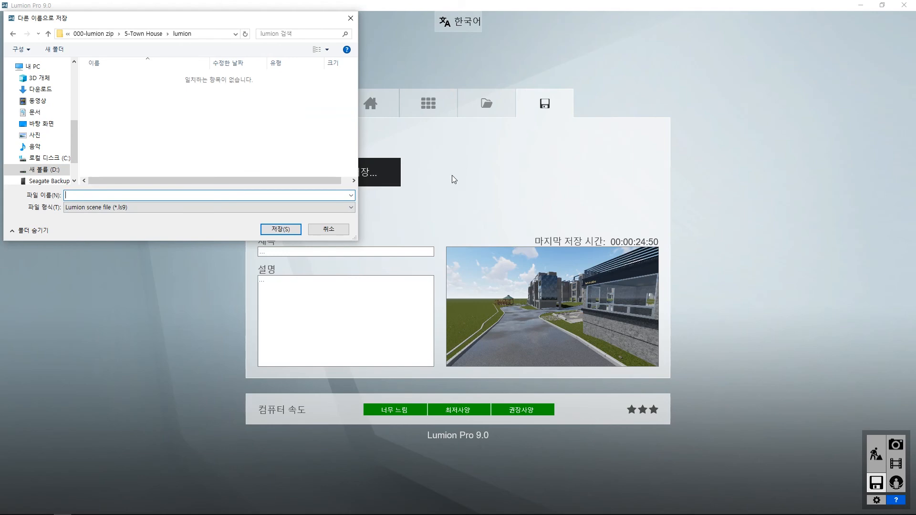
key(Return)
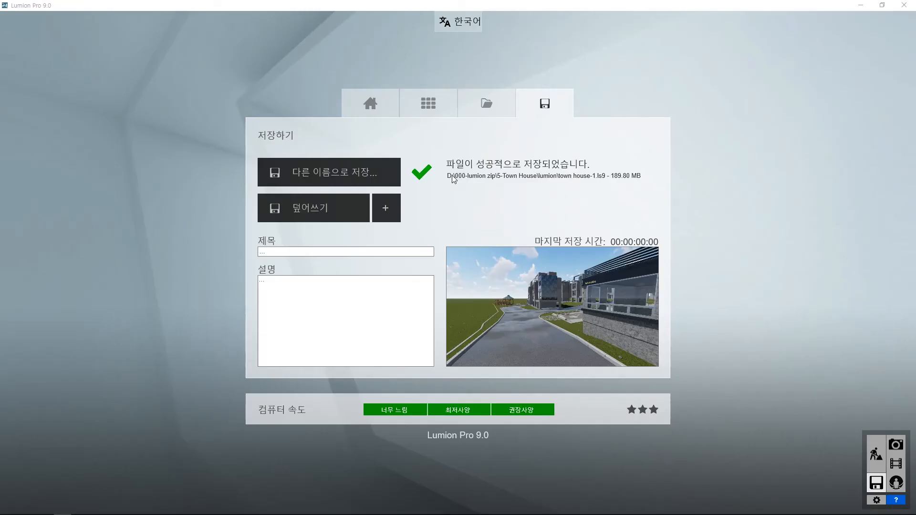
- Paint a grey gravel strip on the terrain outside the site boundary, from the entrance gate around the gazebo corner
click(876, 455)
key(shift+s)
key(q)
right_drag(291, 378, 302, 310)
key(shift+s)
key(shift+q)
click(28, 445)
click(114, 445)
click(21, 494)
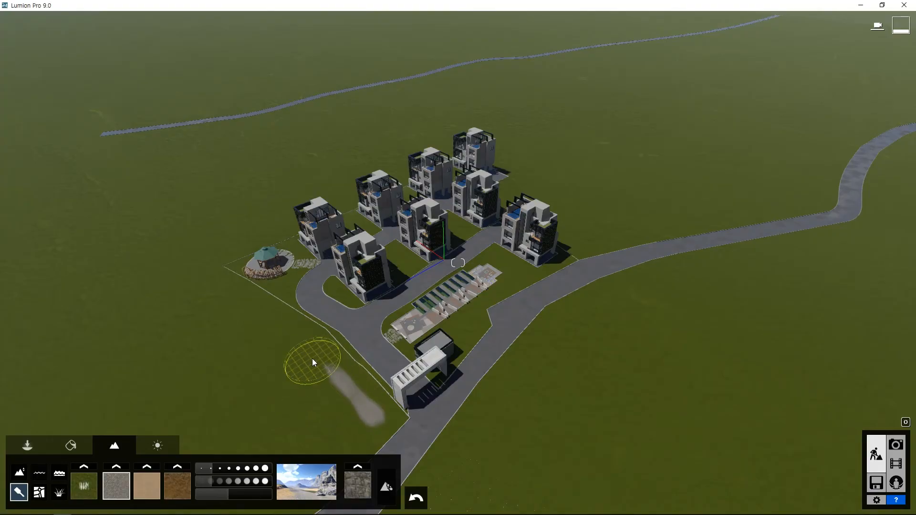
drag(312, 359, 301, 350)
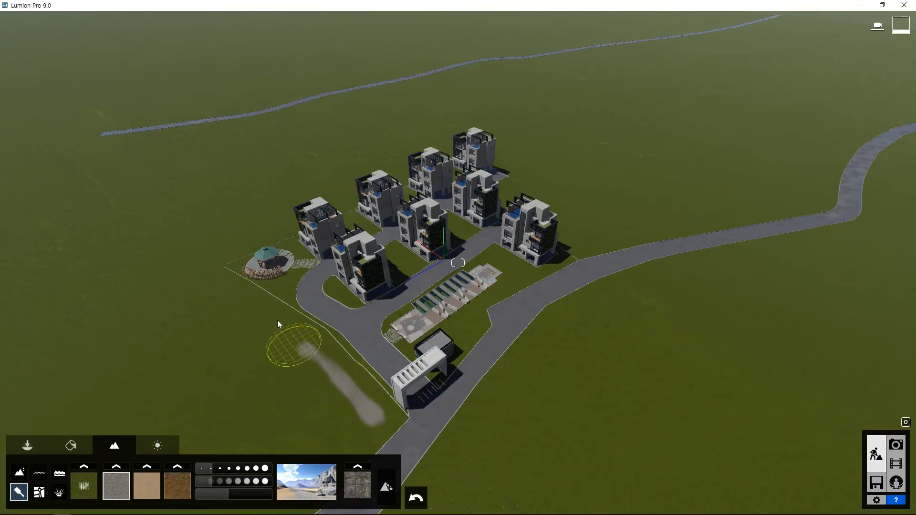
mouse_move(287, 336)
mouse_down()
mouse_move(234, 302)
mouse_move(249, 310)
mouse_up()
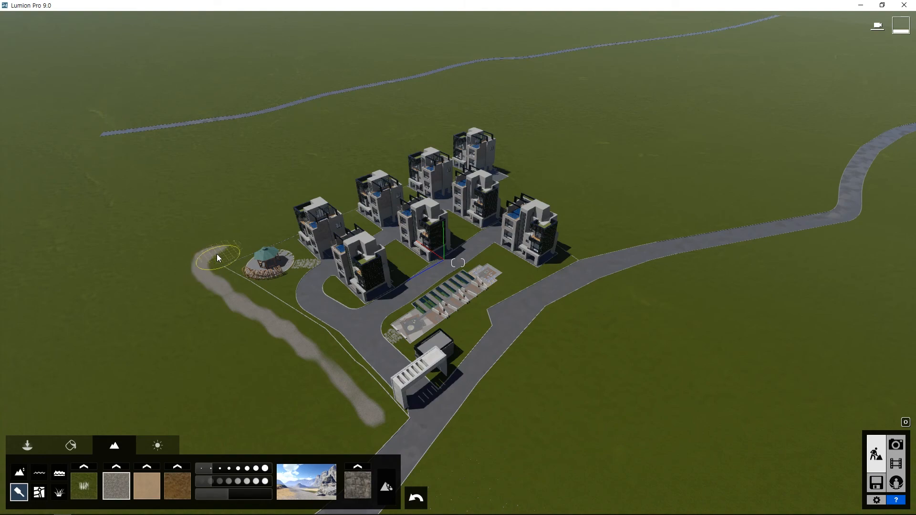
mouse_move(260, 236)
mouse_down()
mouse_move(239, 236)
mouse_move(289, 225)
mouse_up()
- Continue the grey gravel strip on the terrain along the boundary behind the houses, up to the far corner
scroll(223, 380, up, 5)
mouse_move(219, 354)
right_down()
mouse_move(471, 337)
mouse_move(306, 344)
right_up()
mouse_move(199, 413)
mouse_down()
mouse_move(240, 323)
mouse_move(288, 279)
mouse_move(243, 369)
mouse_up()
key(w)
key(a)
mouse_move(553, 306)
mouse_down()
mouse_move(548, 281)
mouse_move(560, 262)
mouse_up()
mouse_move(546, 321)
mouse_down()
mouse_move(536, 233)
mouse_move(523, 211)
mouse_up()
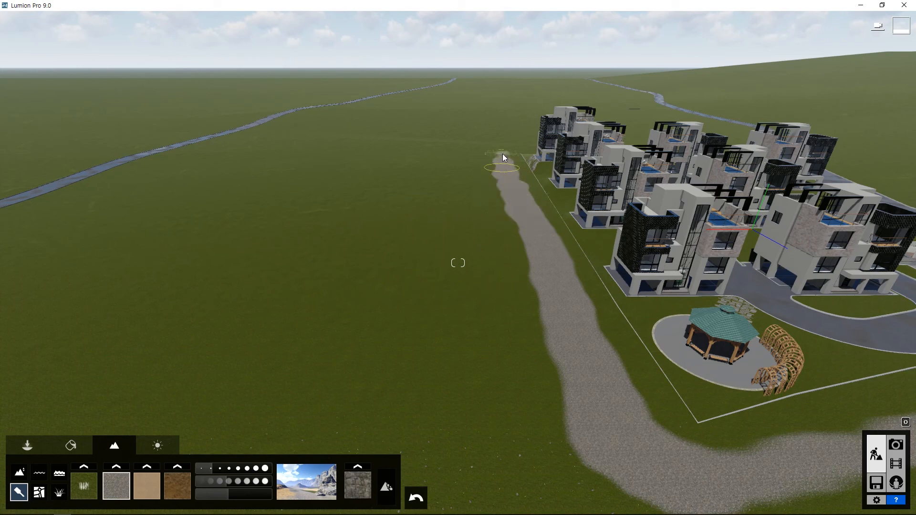
drag(511, 148, 527, 145)
key(a)
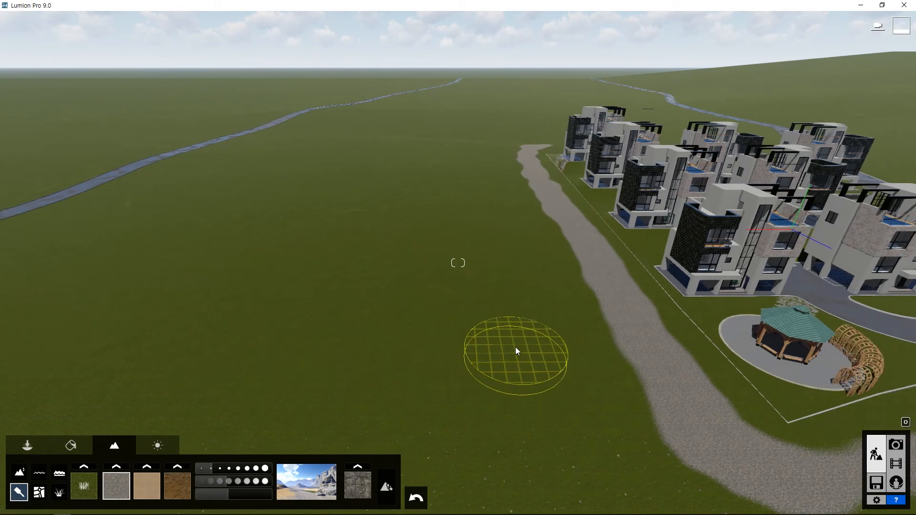
- Extend the grey gravel strip on the terrain around the far corner of the site and back towards the road
key(q)
drag(556, 335, 549, 331)
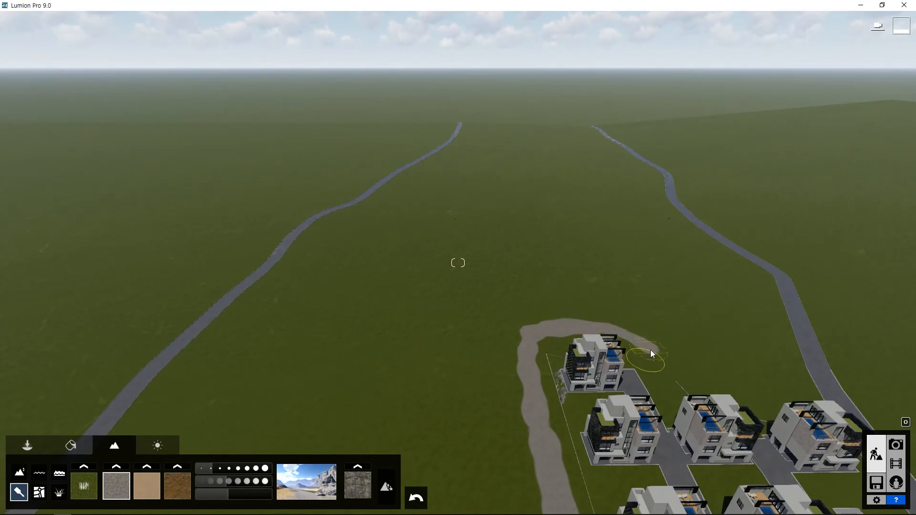
drag(784, 398, 814, 395)
key(s)
right_drag(345, 377, 568, 325)
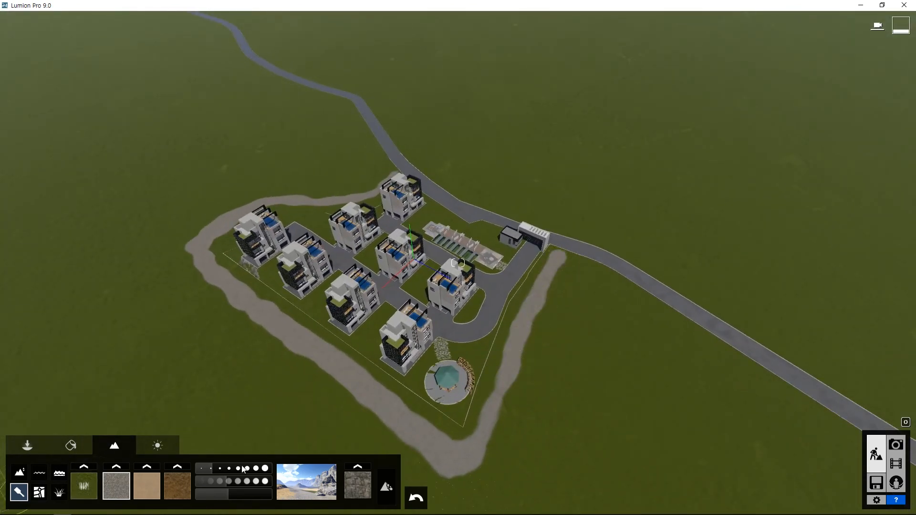
- Switch object placement to layer 2 and open the tree cluster category of the nature library
click(18, 448)
click(199, 473)
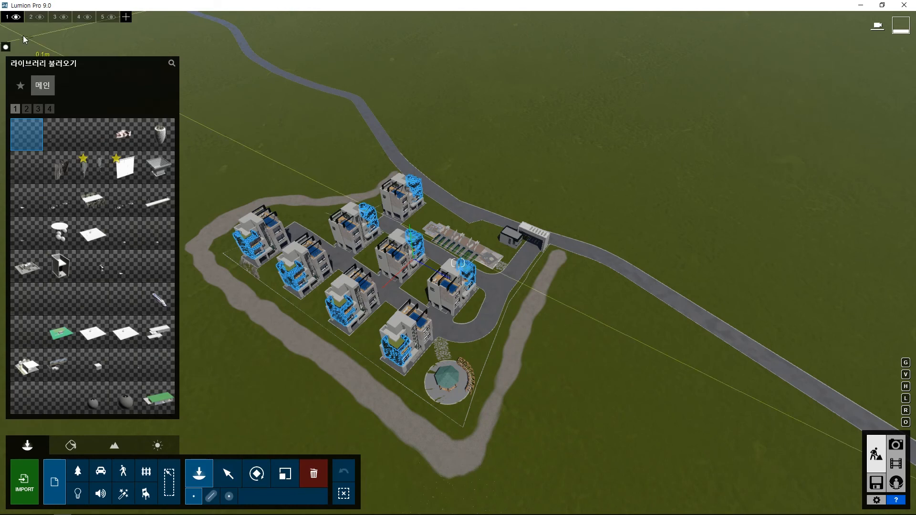
click(33, 18)
click(66, 47)
right_drag(287, 296, 53, 429)
click(114, 446)
click(27, 445)
click(77, 472)
click(41, 106)
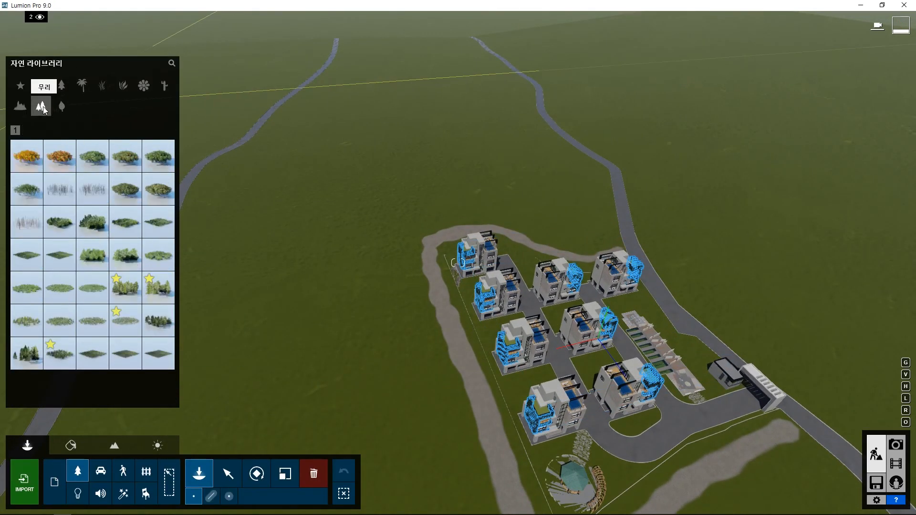
- Place conifer tree clusters across the terrain around the housing site and along both roads to form a forest
click(93, 321)
click(339, 87)
right_drag(720, 90, 407, 160)
click(594, 165)
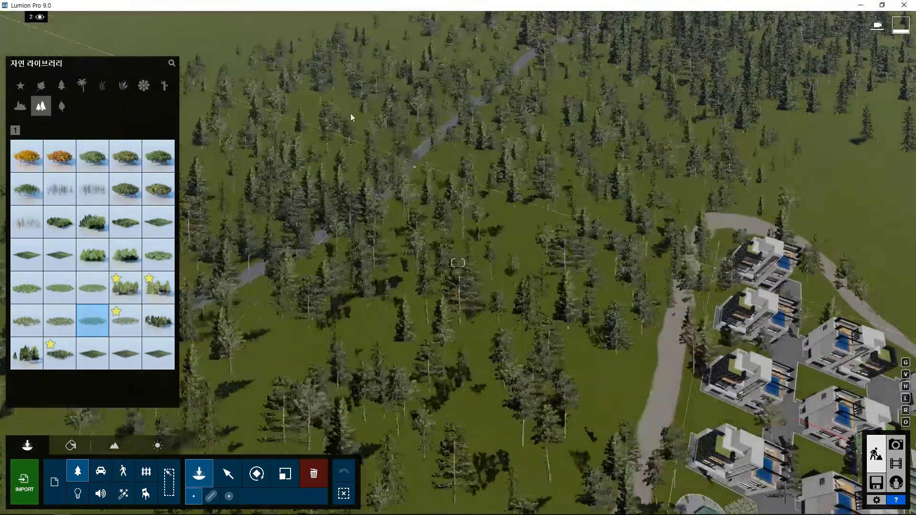
click(318, 102)
right_drag(318, 102, 668, 139)
click(283, 86)
click(460, 134)
click(540, 86)
right_drag(540, 87, 506, 267)
click(560, 271)
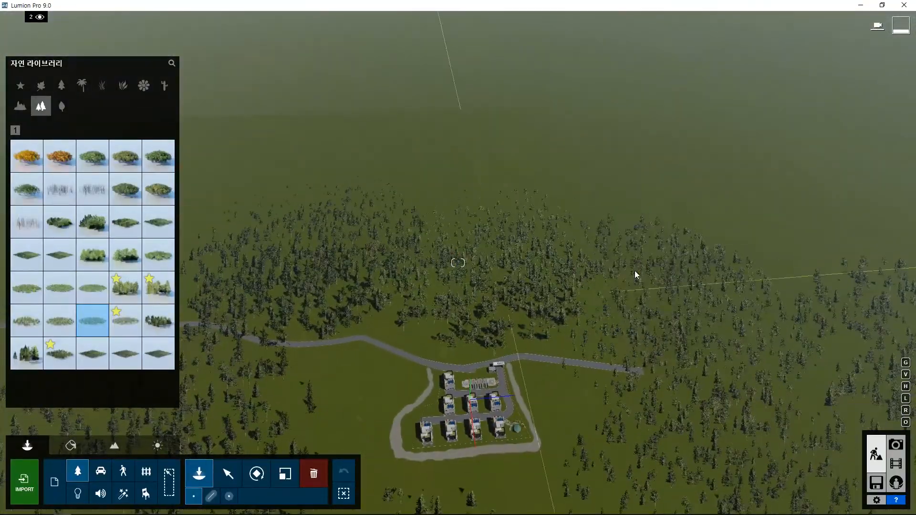
- Turn on the ocean around the edges of the terrain
click(114, 445)
click(59, 473)
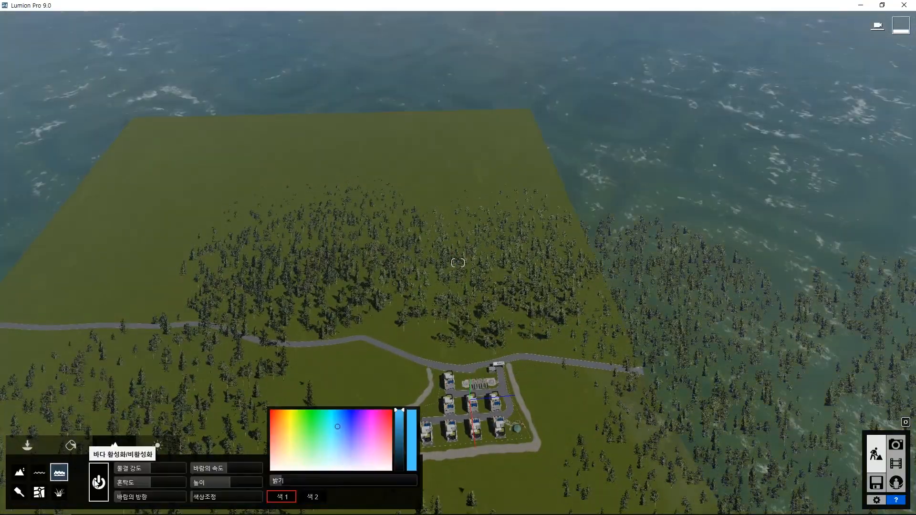
key(w)
key(e)
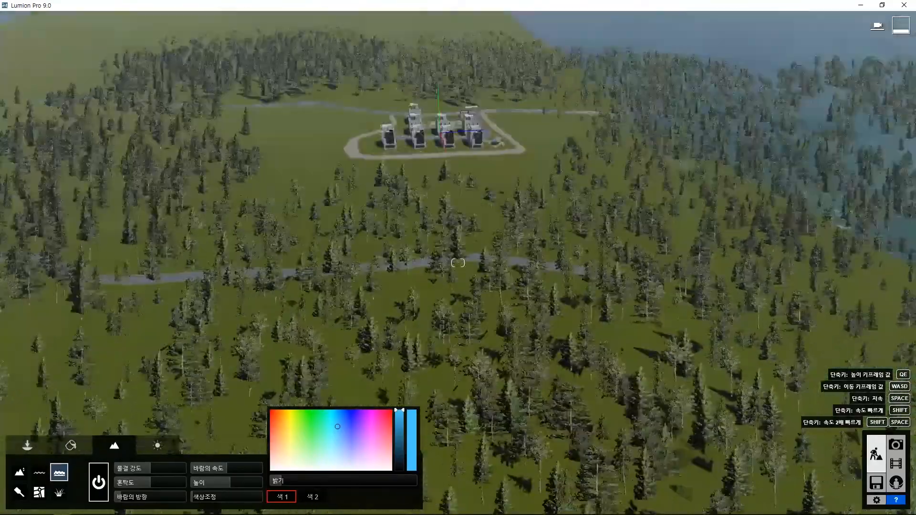
right_drag(845, 223, 262, 421)
- Delete the tree clusters that extend into the ocean on the gazebo side of the site
click(27, 446)
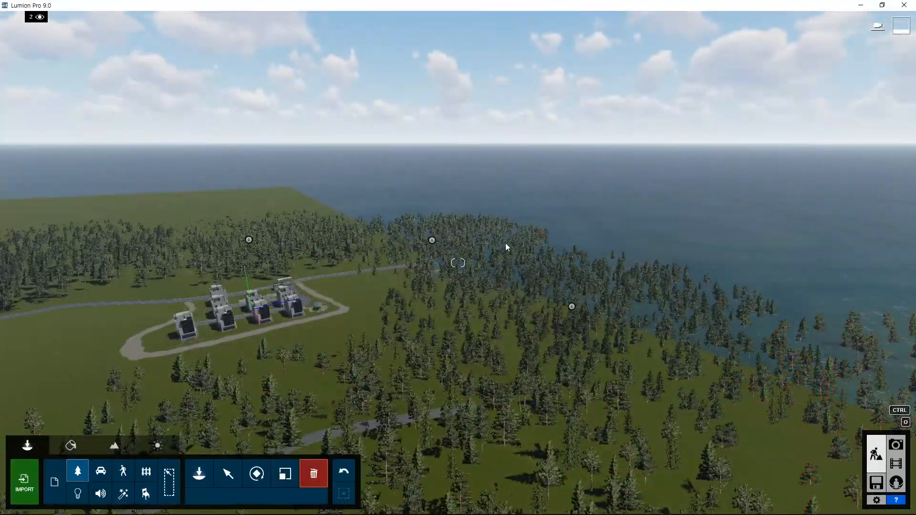
key(ctrl)
right_drag(572, 308, 678, 363)
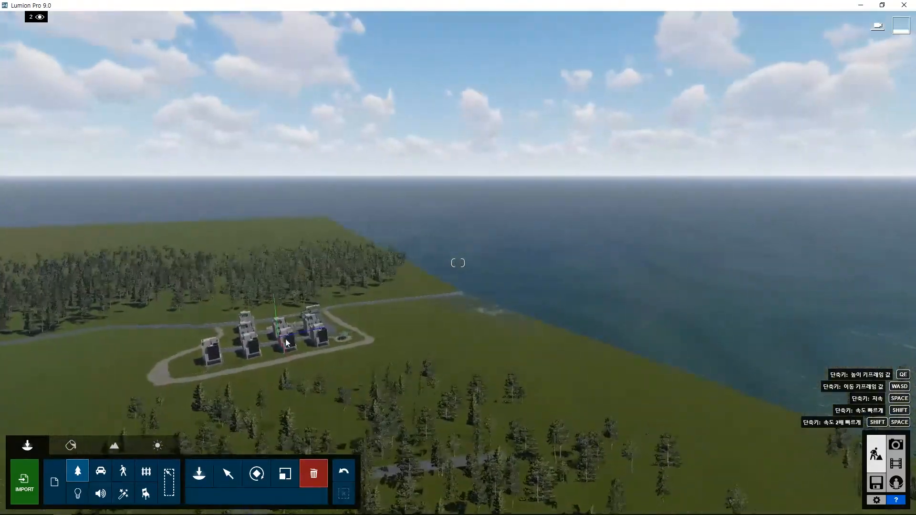
key(w)
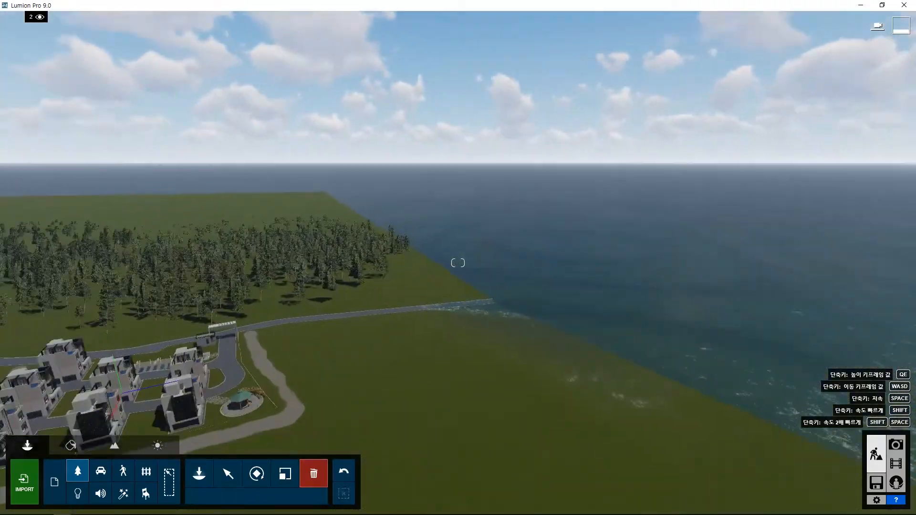
right_drag(458, 263, 565, 303)
- Place more conifer clusters on the open land around the site and along the coast
click(199, 474)
click(126, 289)
click(640, 337)
click(732, 420)
click(568, 290)
click(555, 260)
click(416, 216)
right_drag(618, 384, 458, 251)
click(643, 391)
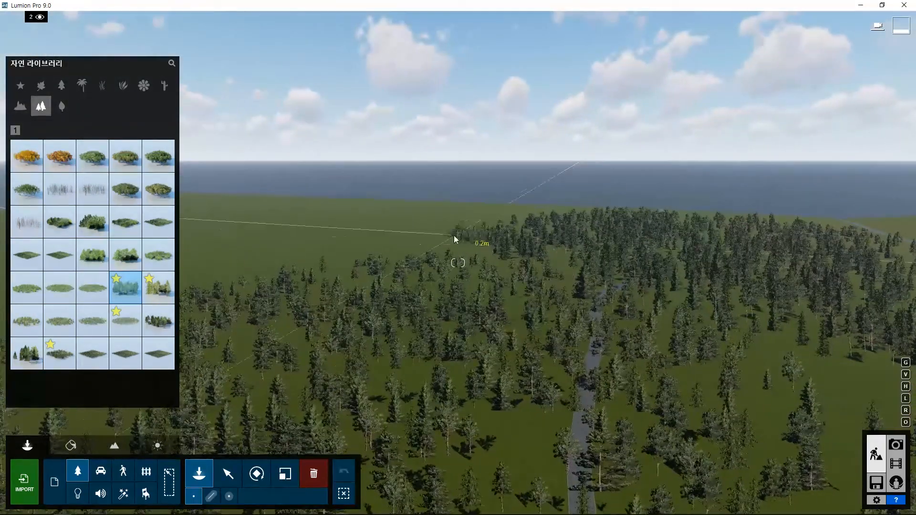
- Place a dense square tree cluster at the far edge of the terrain behind the conifer forest
click(27, 253)
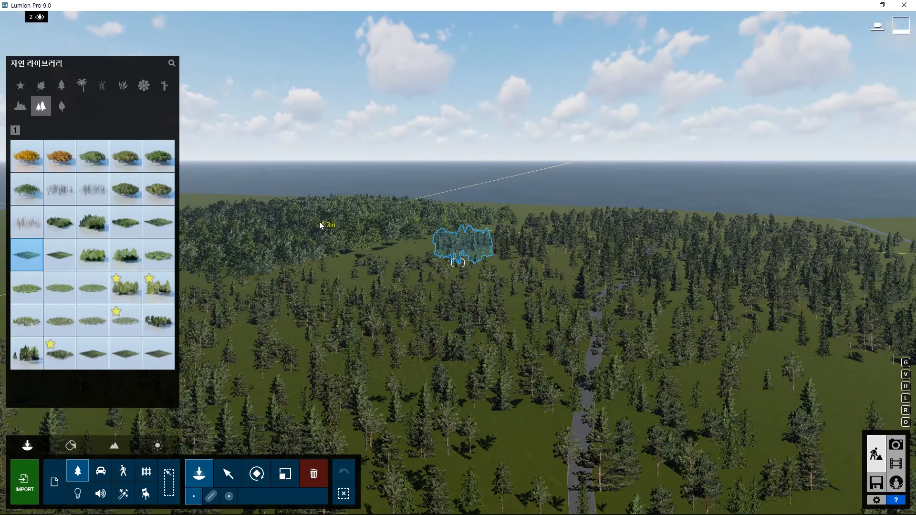
right_drag(321, 221, 458, 251)
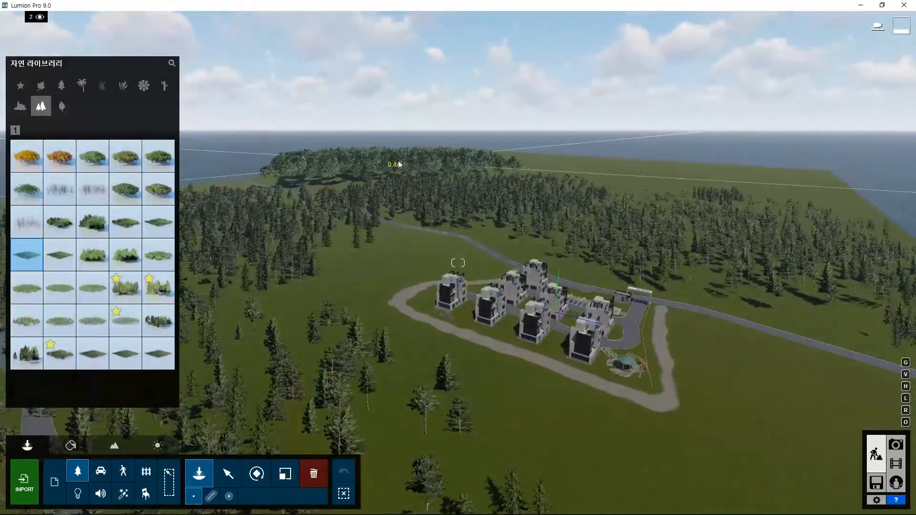
click(394, 163)
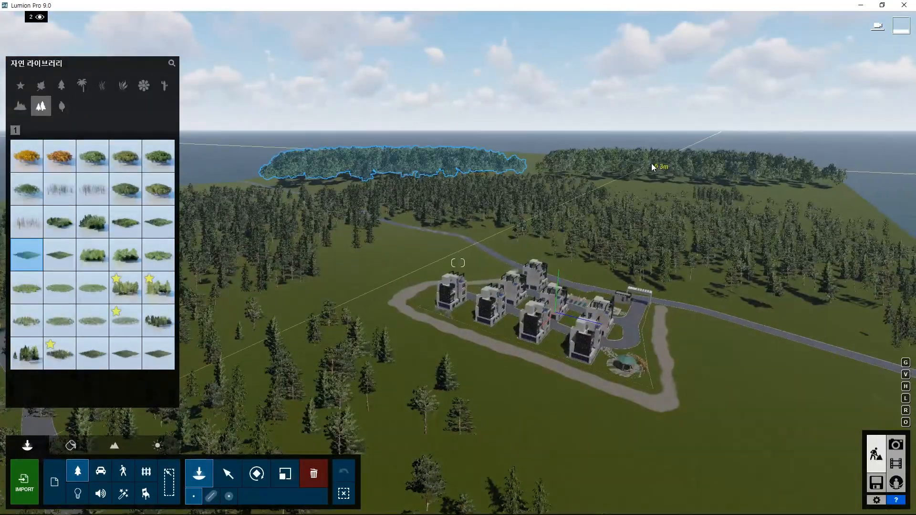
- Place another type of conifer cluster beyond the forest and along the coast near the end of the entrance road
click(59, 321)
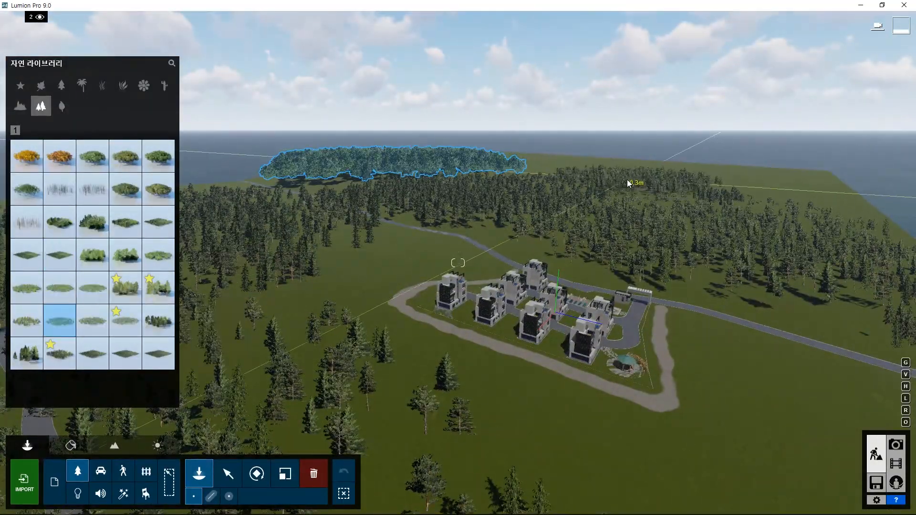
key(w)
right_drag(729, 179, 692, 226)
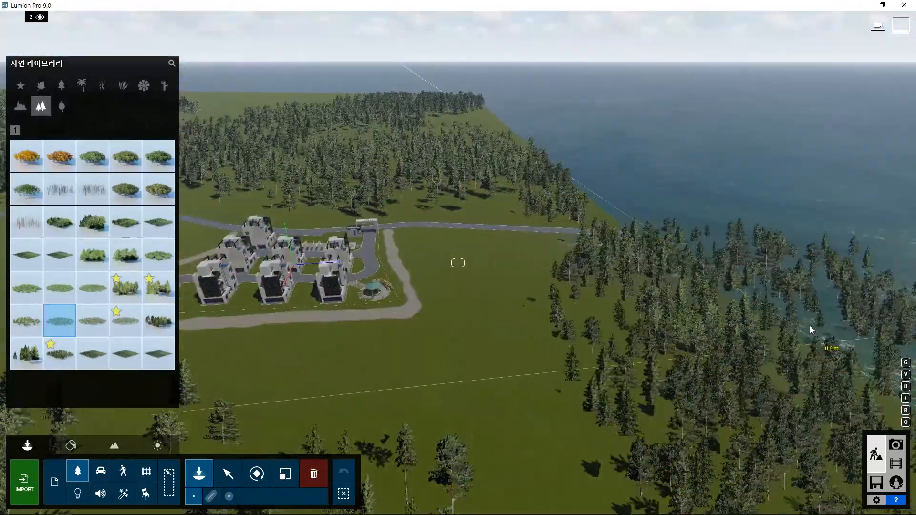
click(506, 131)
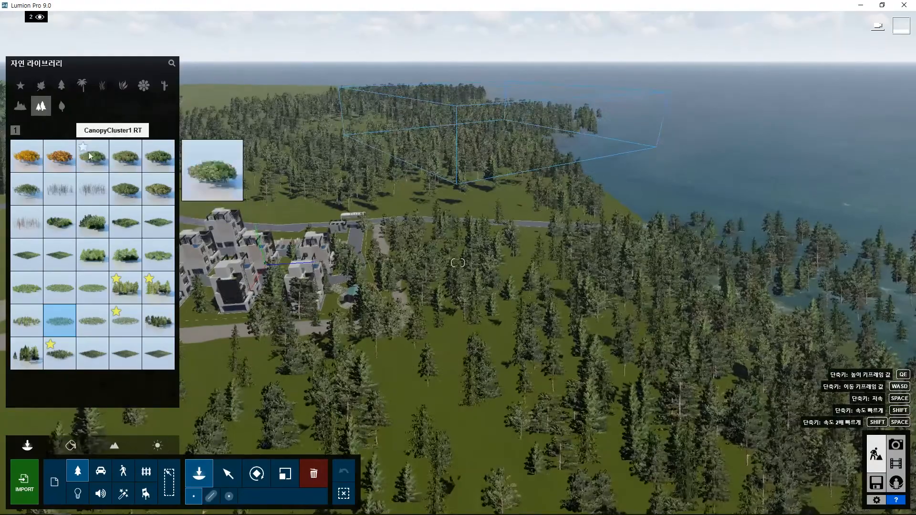
- Place red-orange autumn canopy clusters as accents in the forest and beside the road near the coast
click(59, 155)
click(651, 319)
click(628, 201)
right_drag(707, 201, 549, 167)
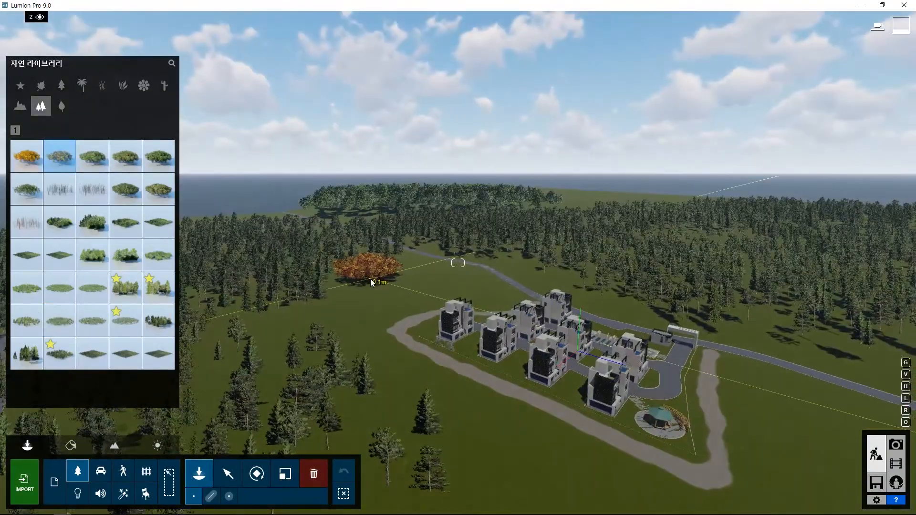
click(305, 214)
click(264, 220)
key(d)
right_drag(374, 379, 78, 488)
- Raise the terrain along the coast at the end of the entrance road to lift the submerged trees onto land
click(115, 445)
click(19, 472)
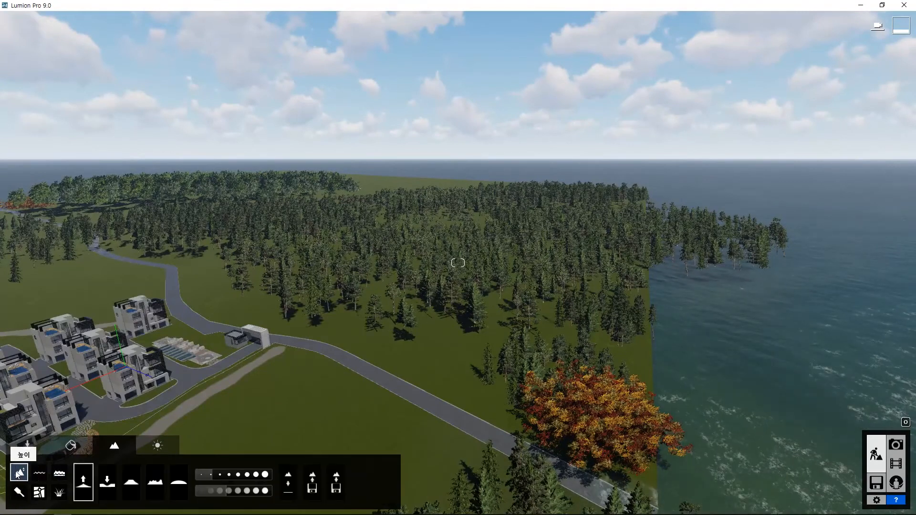
mouse_move(638, 406)
mouse_down()
mouse_move(683, 311)
mouse_move(666, 294)
mouse_move(773, 253)
mouse_move(795, 431)
mouse_move(677, 256)
mouse_move(731, 242)
mouse_move(786, 244)
mouse_move(649, 246)
mouse_move(672, 221)
mouse_move(640, 193)
mouse_move(646, 205)
mouse_move(695, 221)
mouse_move(651, 209)
mouse_move(722, 221)
mouse_up()
scroll(622, 466, down, 1)
right_drag(628, 428, 488, 262)
mouse_move(488, 263)
mouse_down()
mouse_move(395, 350)
mouse_move(481, 321)
mouse_move(513, 404)
mouse_move(415, 342)
mouse_up()
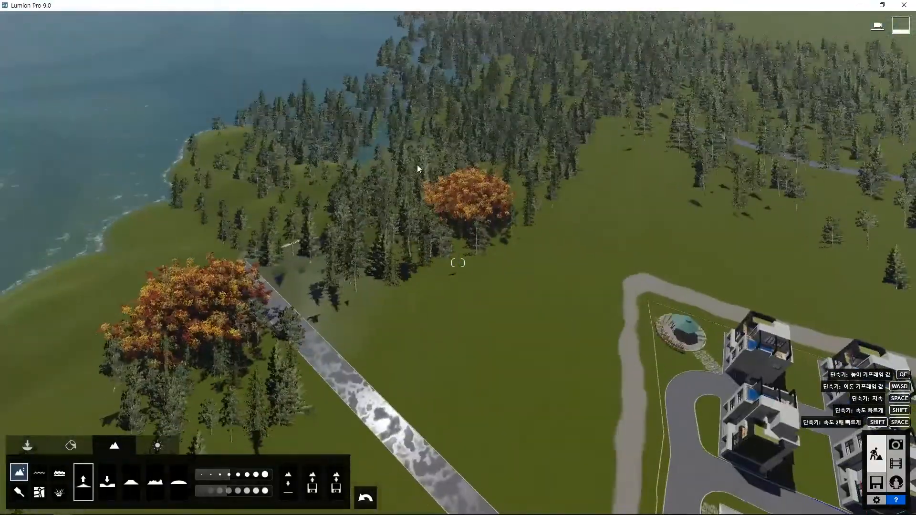
- Raise the ground beneath the forested shoreline farther along the coast, beyond the autumn trees
mouse_move(417, 168)
mouse_down()
mouse_move(264, 127)
mouse_move(345, 134)
mouse_move(351, 277)
mouse_move(493, 183)
mouse_up()
right_drag(493, 184, 476, 136)
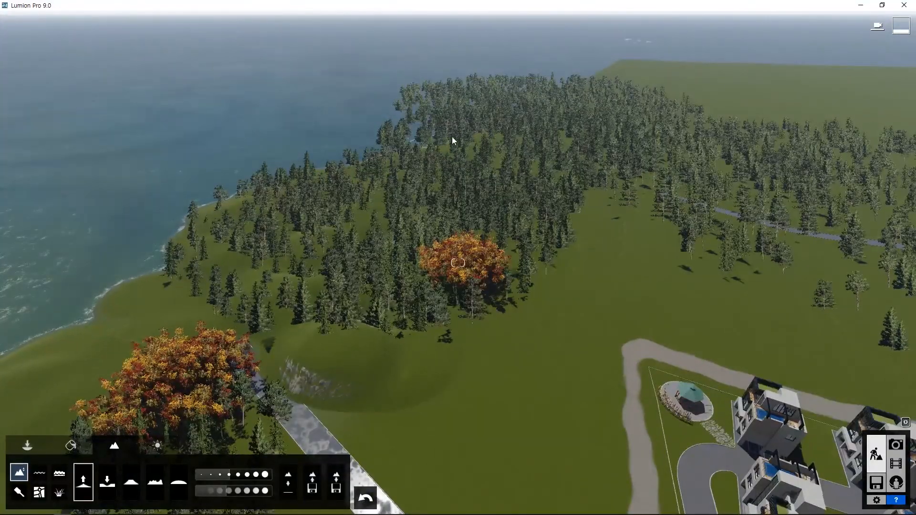
mouse_move(421, 93)
mouse_down()
mouse_move(541, 102)
mouse_move(588, 69)
mouse_move(505, 102)
mouse_move(471, 96)
mouse_move(437, 117)
mouse_move(560, 74)
mouse_up()
right_drag(391, 355, 329, 310)
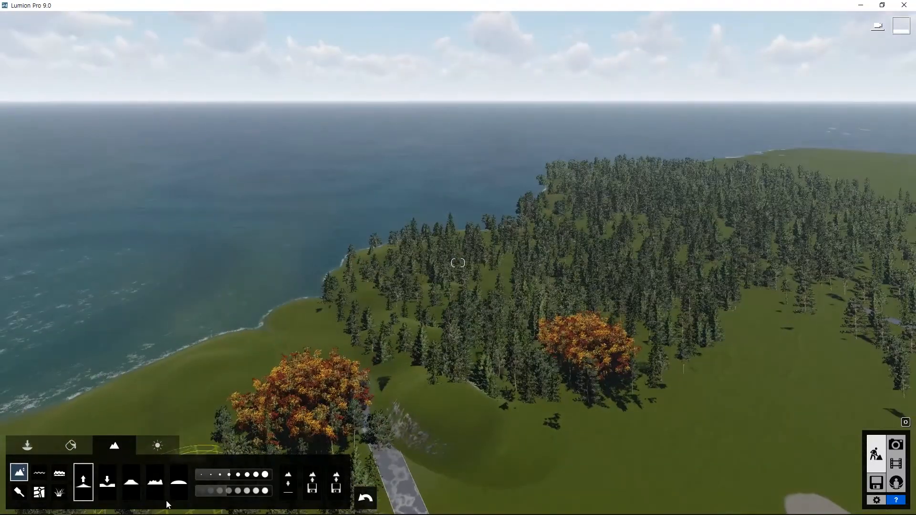
- Paint a strip of sand along the raised shoreline to form a beach
click(18, 493)
click(145, 487)
mouse_move(110, 354)
mouse_down()
mouse_move(219, 339)
mouse_move(93, 390)
mouse_move(236, 345)
mouse_move(408, 244)
mouse_move(365, 259)
mouse_move(370, 252)
mouse_move(436, 245)
mouse_up()
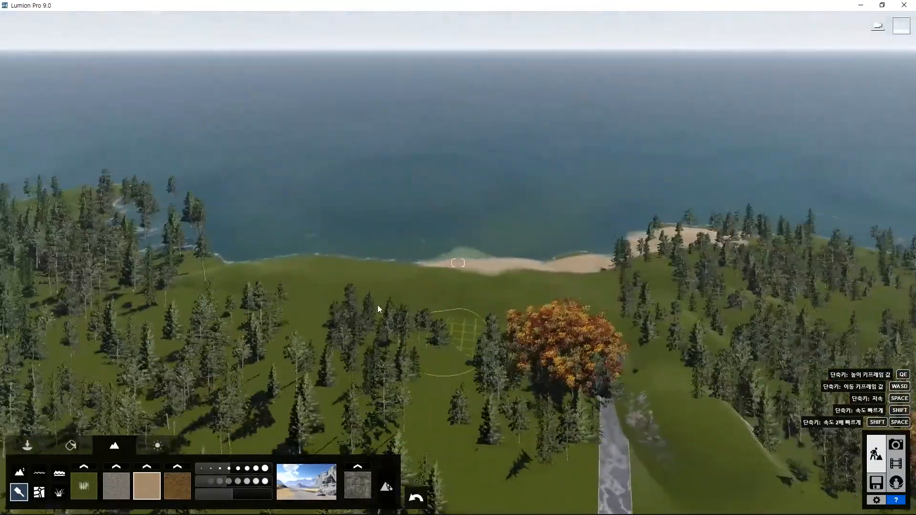
mouse_move(430, 258)
mouse_down()
mouse_move(302, 264)
mouse_move(205, 253)
mouse_move(319, 260)
mouse_up()
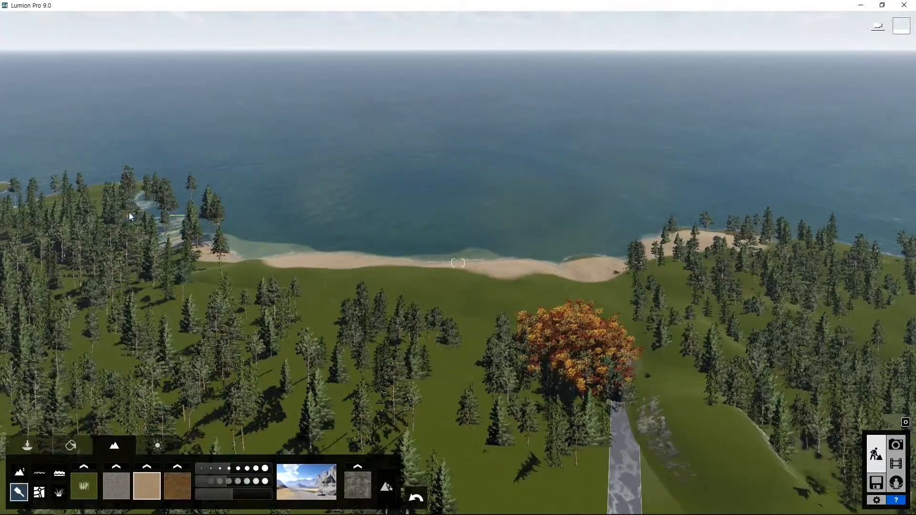
- Raise the terrain at the flooded inlet among the trees beside the beach
click(19, 472)
mouse_move(158, 217)
mouse_down()
mouse_move(135, 218)
mouse_move(163, 240)
mouse_move(344, 248)
mouse_up()
key(shift+s)
mouse_move(410, 300)
right_down()
mouse_move(423, 312)
mouse_move(404, 333)
right_up()
key(w)
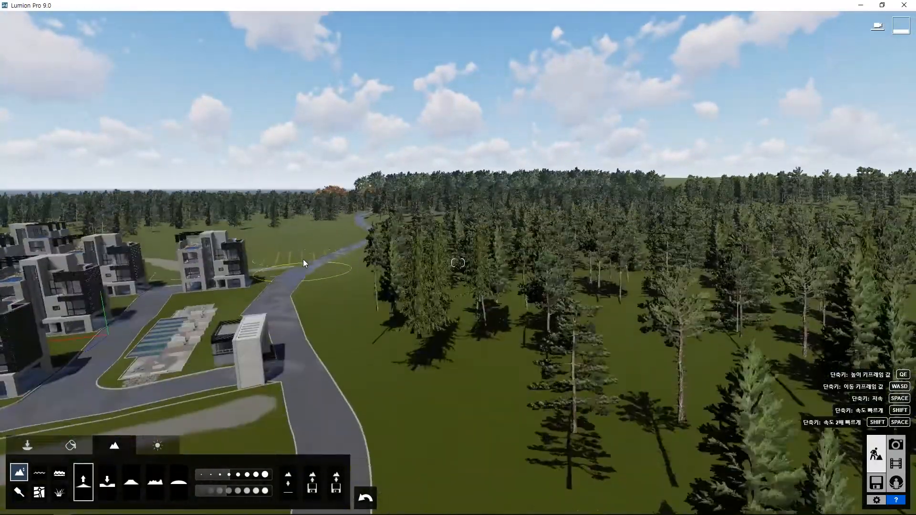
- Place TreeClusters2 Broadleaf Circle clusters among the conifers and adjust one cluster's position
right_drag(302, 259, 194, 277)
key(s)
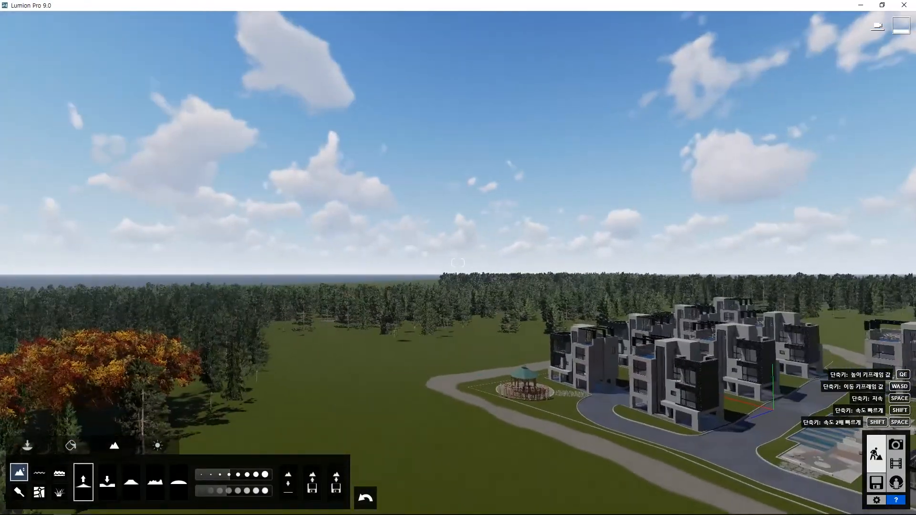
click(27, 445)
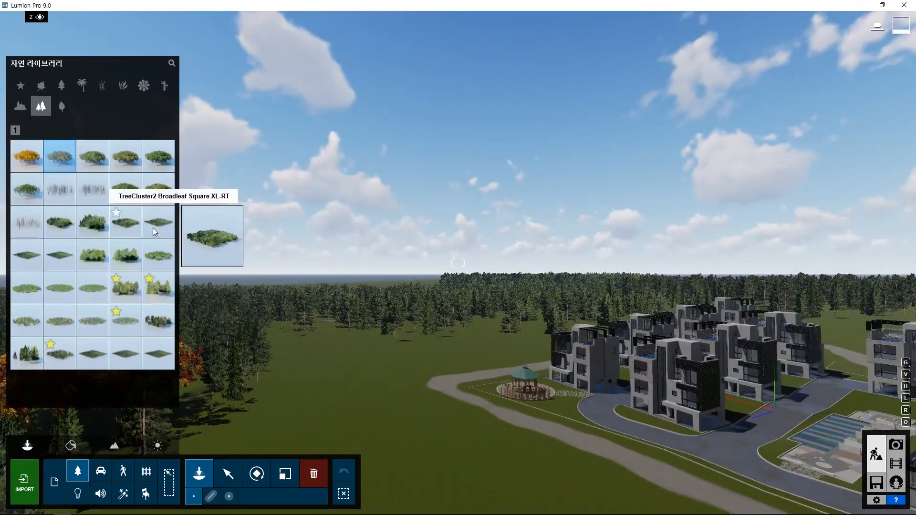
click(79, 287)
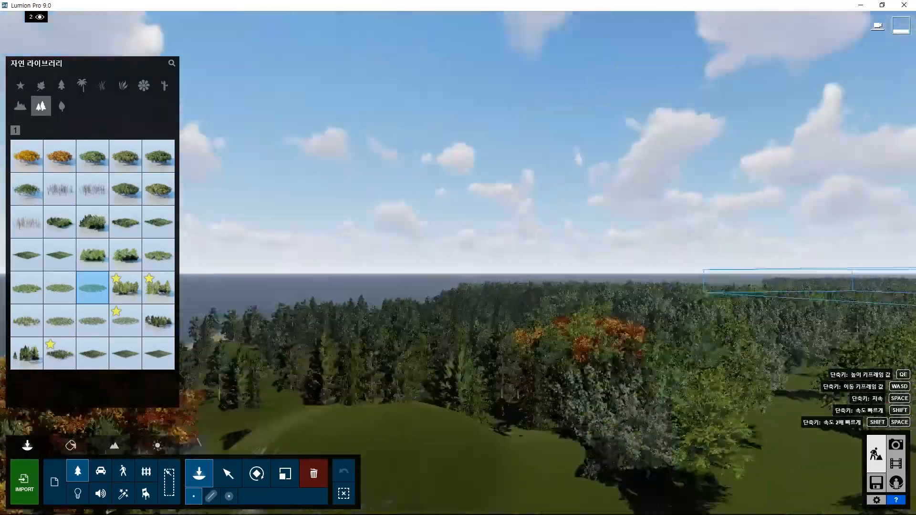
key(w)
right_drag(458, 286, 570, 317)
click(483, 302)
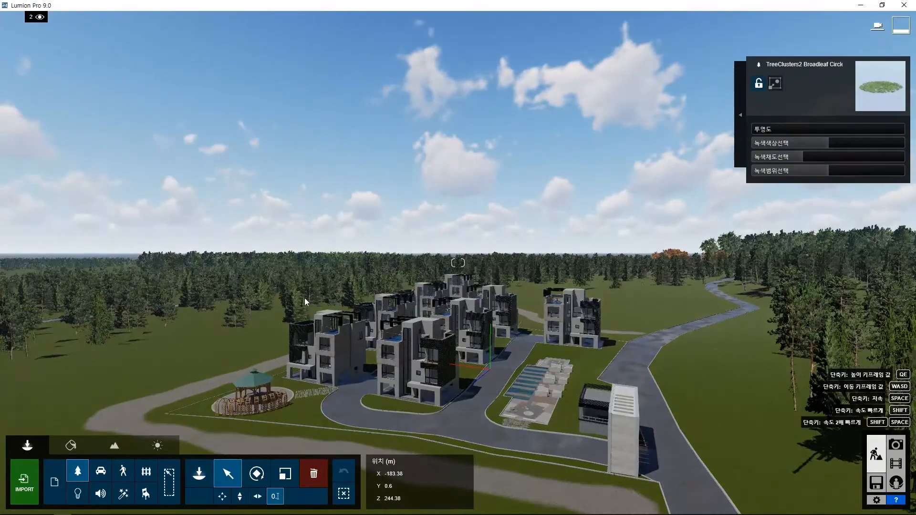
- Place the Rocks Middle 001 rock beyond the houses, enlarged and positioned as a hill on the horizon
key(w)
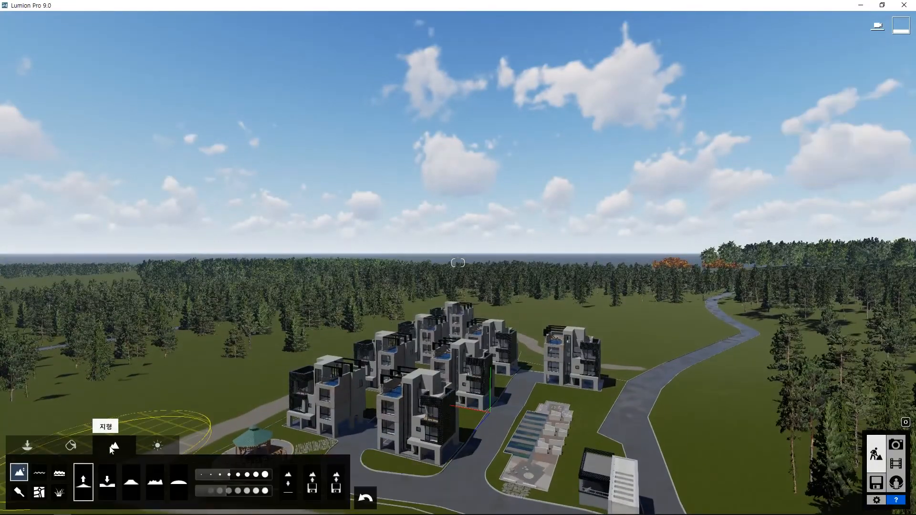
click(199, 474)
click(20, 106)
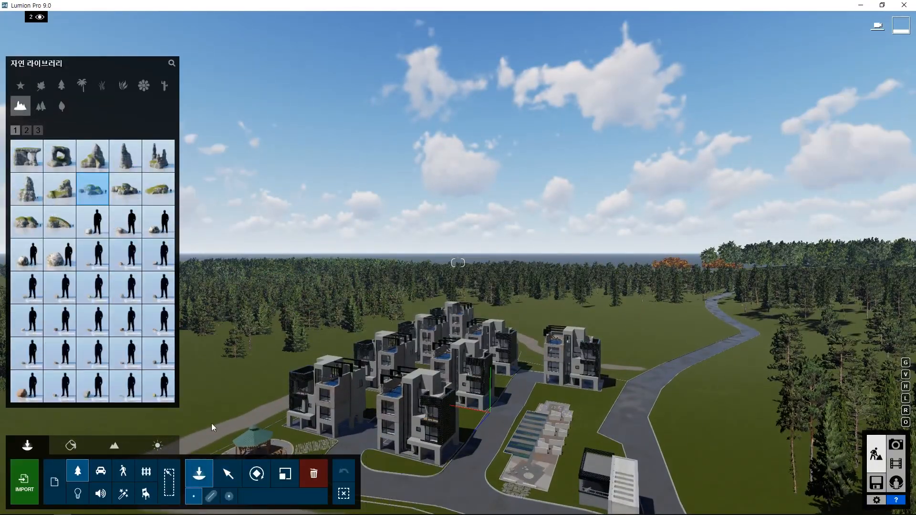
right_drag(408, 233, 478, 203)
click(156, 194)
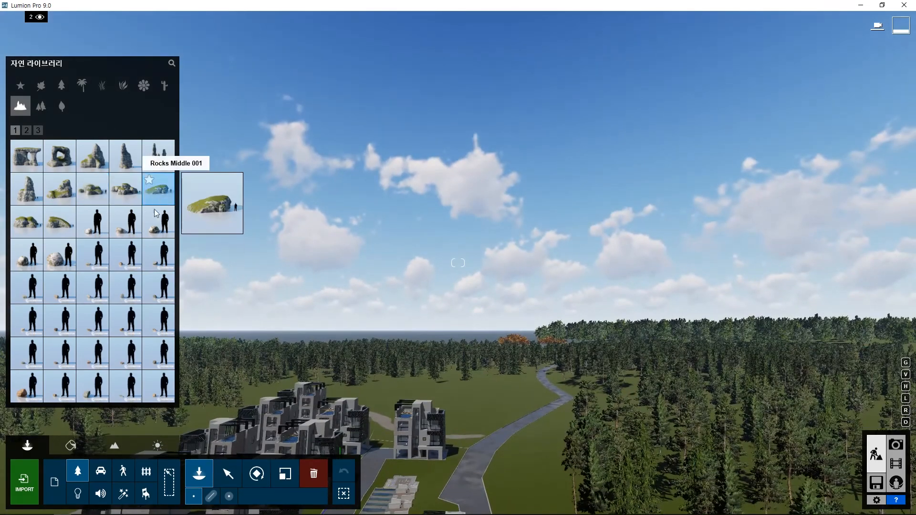
click(454, 370)
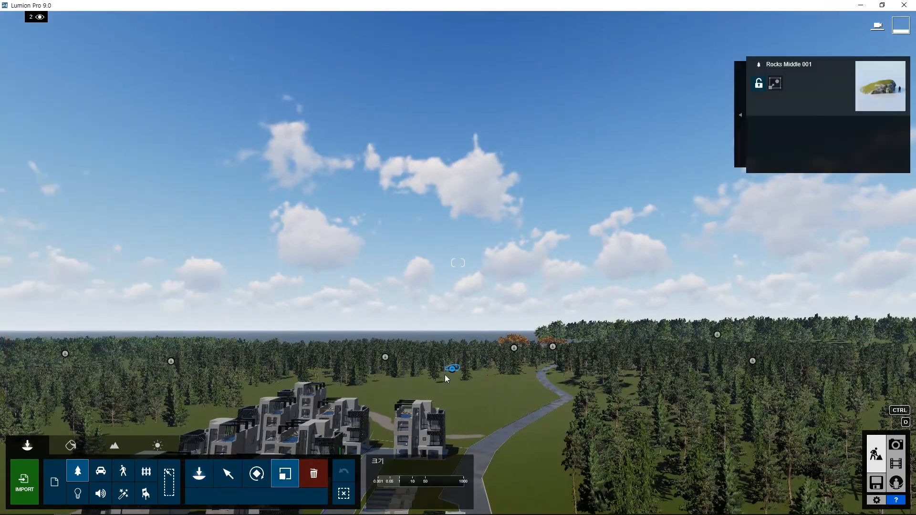
click(228, 473)
mouse_move(452, 369)
mouse_down()
mouse_move(415, 361)
mouse_move(451, 358)
mouse_move(439, 356)
mouse_up()
right_drag(440, 356, 305, 461)
- Place individual tall conifers from the conifer library across the open grass around and behind the houses
click(199, 475)
click(229, 474)
click(199, 481)
click(61, 85)
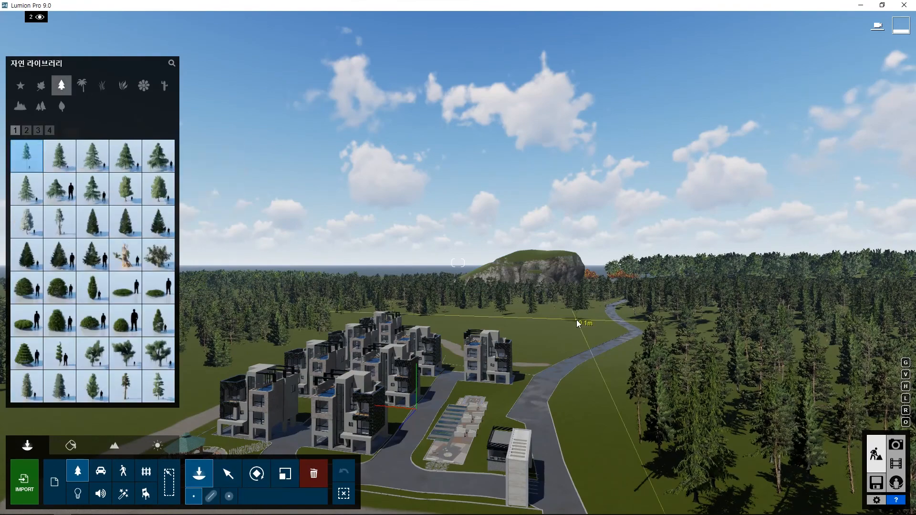
click(126, 385)
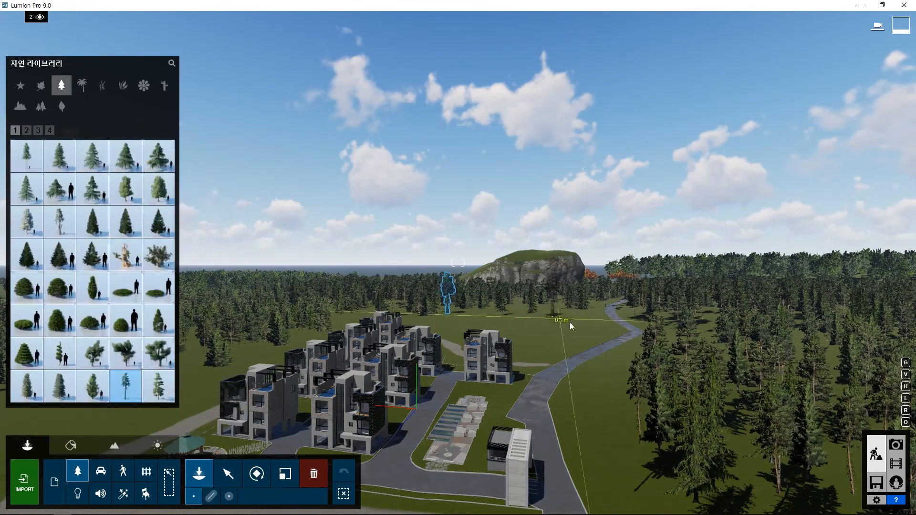
right_drag(449, 310, 323, 254)
click(503, 431)
click(545, 266)
click(309, 243)
- Place a row of individual conifers along the meadow side of the gravel path in front of the houses
click(24, 162)
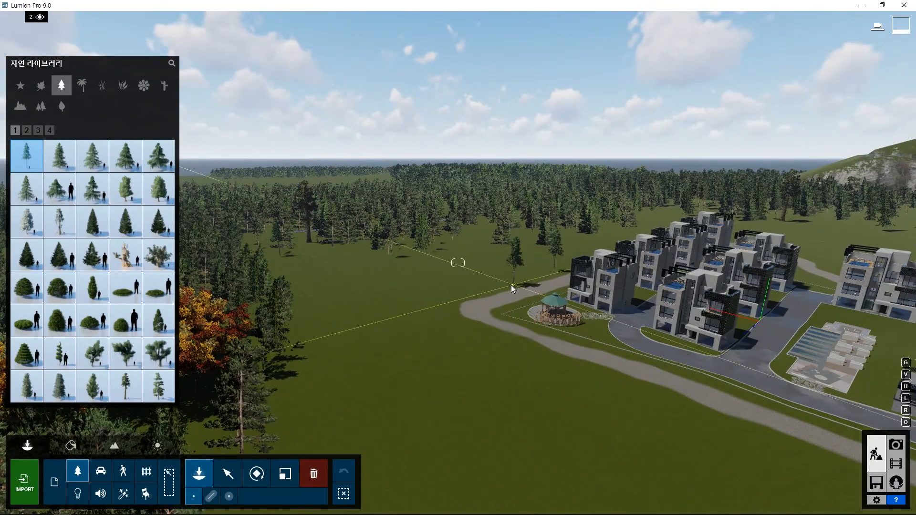
click(446, 313)
click(497, 341)
click(578, 368)
right_drag(578, 369, 317, 341)
click(389, 345)
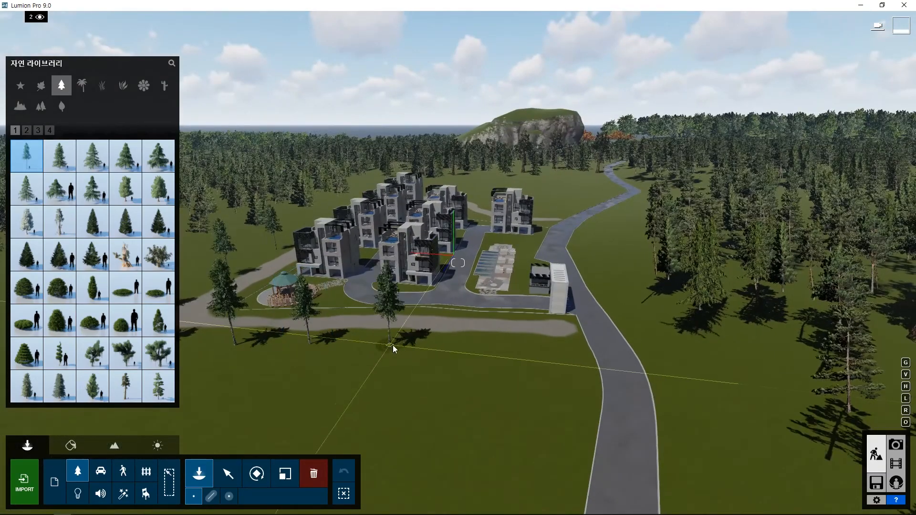
click(488, 348)
click(562, 353)
click(575, 353)
- Mass-place a line of conifers following the forest side of the asphalt road from the foreground past the houses
click(211, 496)
mouse_move(672, 502)
mouse_down()
mouse_move(680, 451)
mouse_move(660, 395)
mouse_up()
click(638, 343)
click(606, 295)
click(577, 256)
click(589, 226)
click(615, 209)
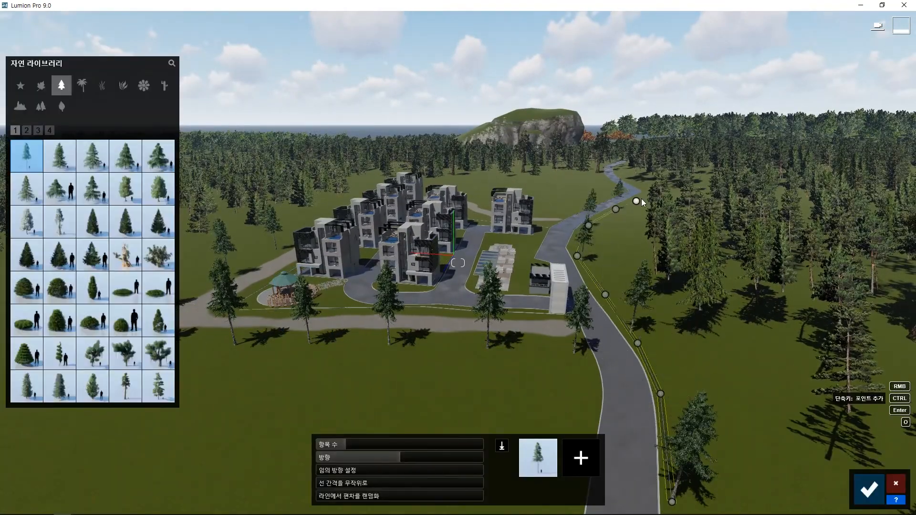
click(645, 197)
click(869, 489)
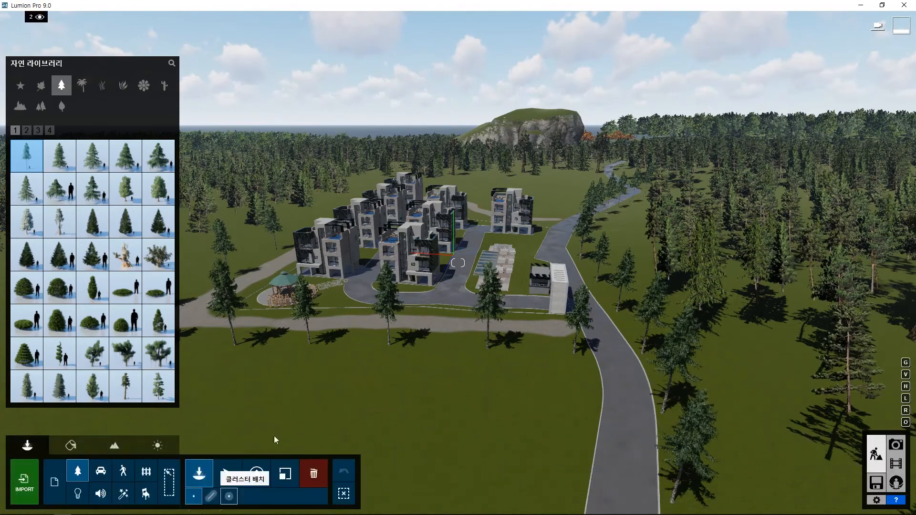
- Place clusters of the same conifer at the edges of the meadow in front of the houses
right_drag(370, 185, 457, 282)
click(298, 386)
right_drag(297, 386, 501, 349)
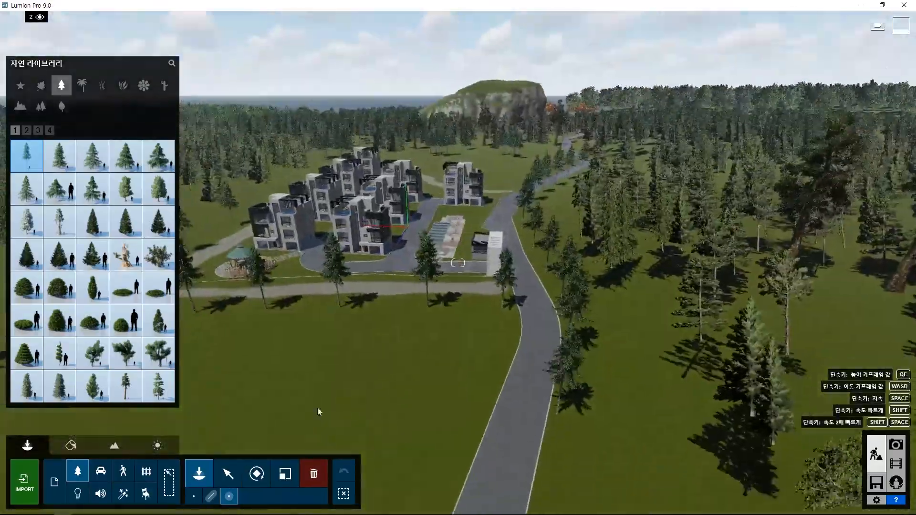
right_drag(317, 408, 530, 276)
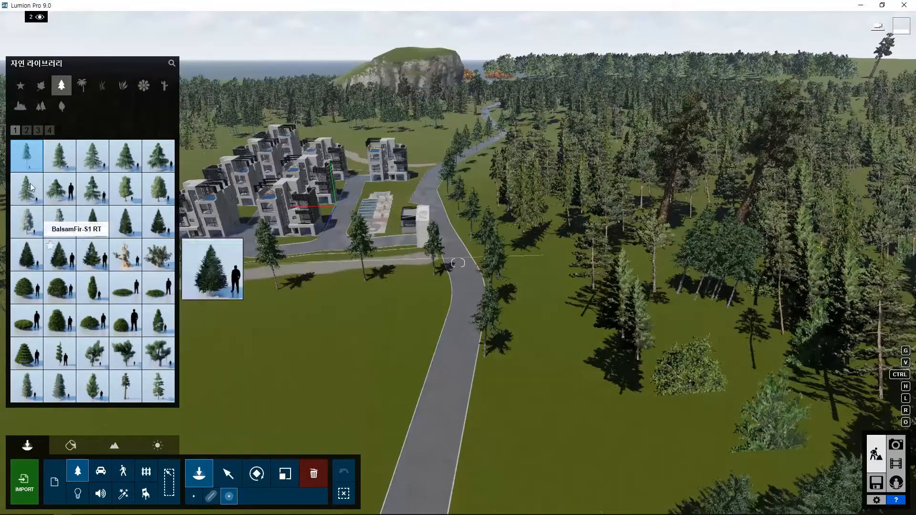
- Place a cluster of tall conifers from the third conifer library page at the wooded edge of the meadow
click(26, 189)
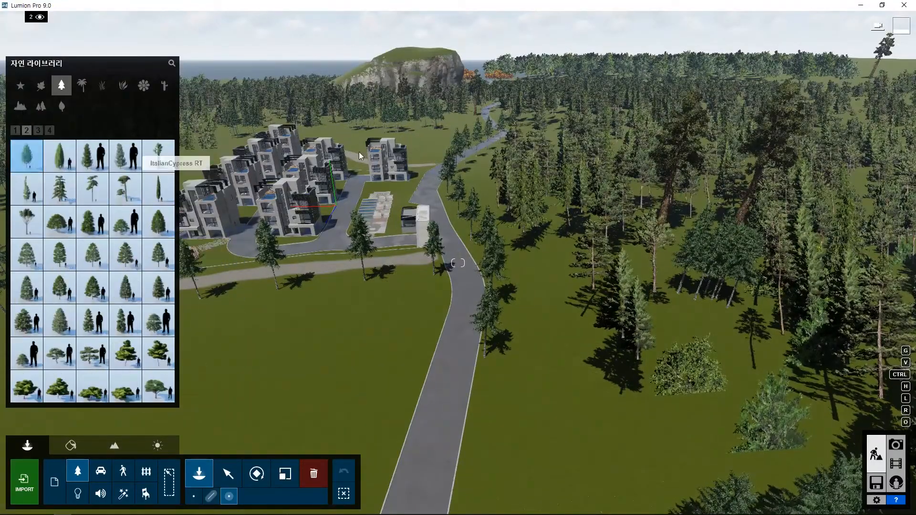
click(38, 130)
click(59, 221)
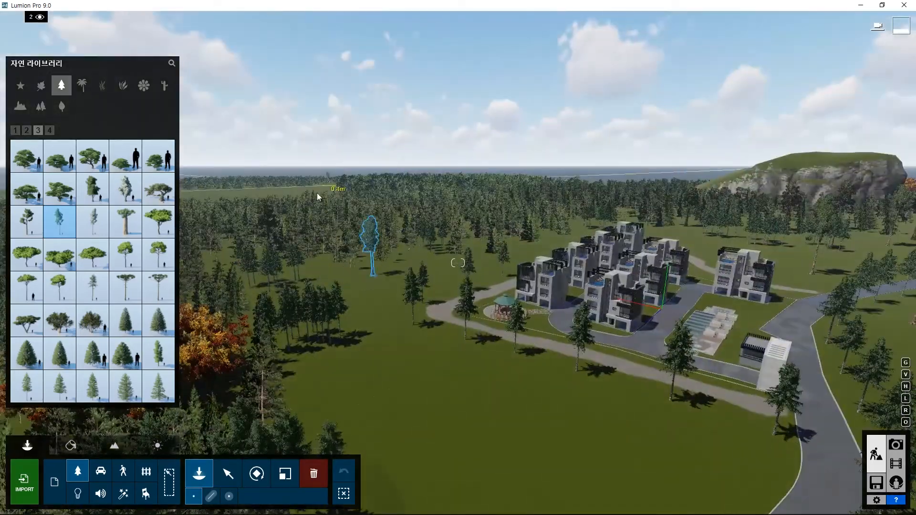
key(ctrl)
click(89, 292)
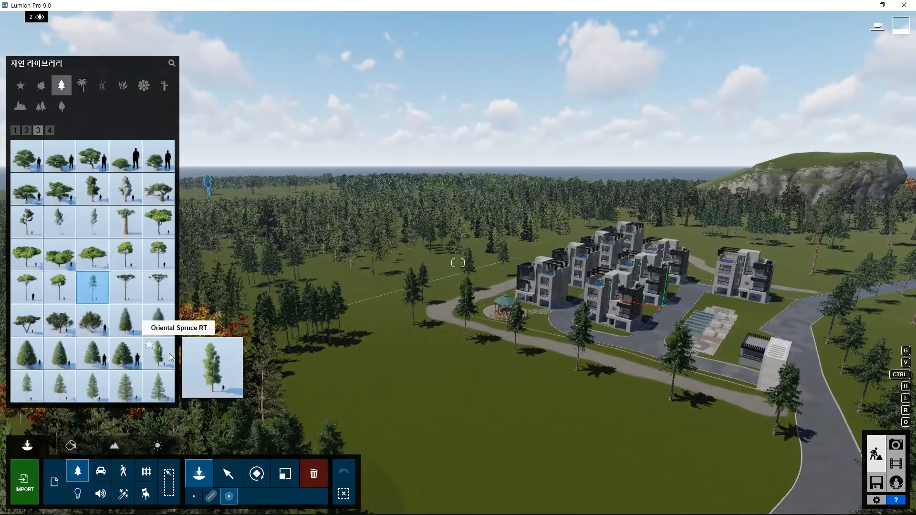
ctrl+click(325, 364)
- Place the tall slender tree from the third conifer library page in the foreground meadow and beside the road
key(s)
right_drag(465, 357, 400, 330)
click(59, 222)
click(504, 470)
right_drag(511, 458, 583, 496)
key(s)
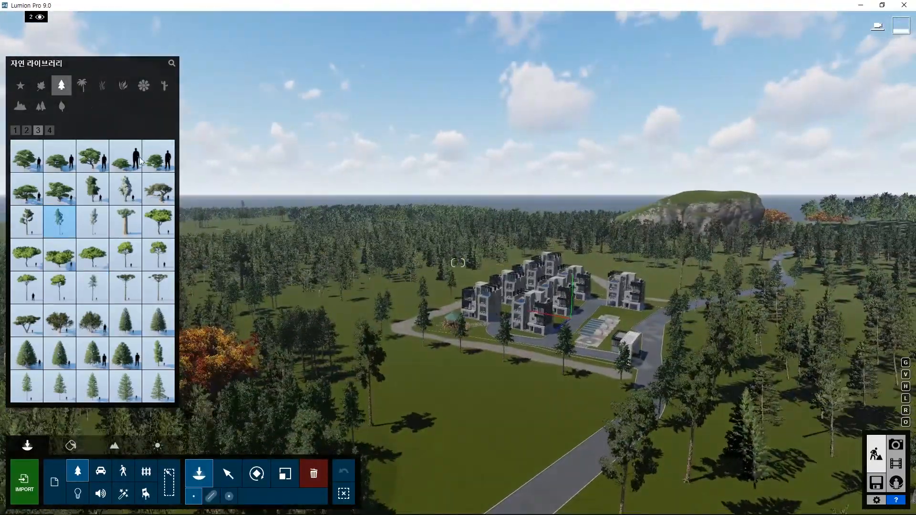
- Mass-place tall fan palms from the second palm library page in a line along the road beyond the houses
click(82, 85)
click(26, 129)
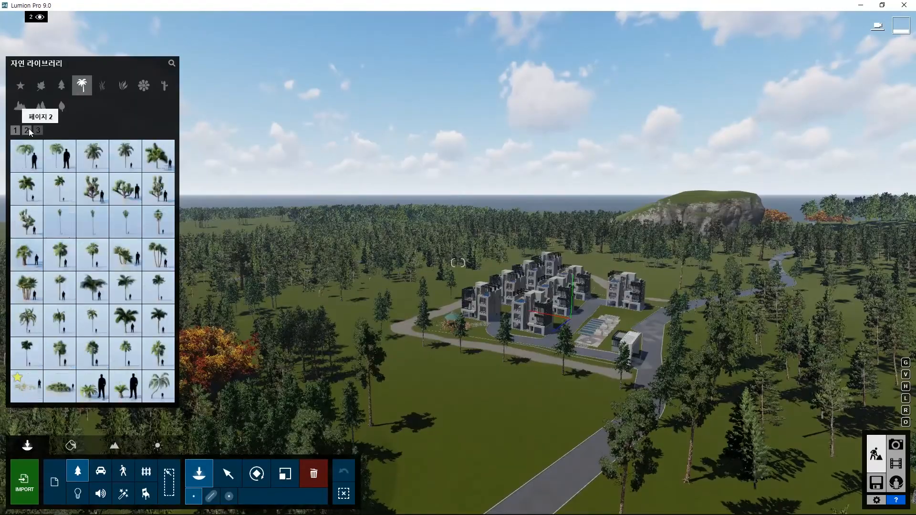
click(93, 222)
key(w)
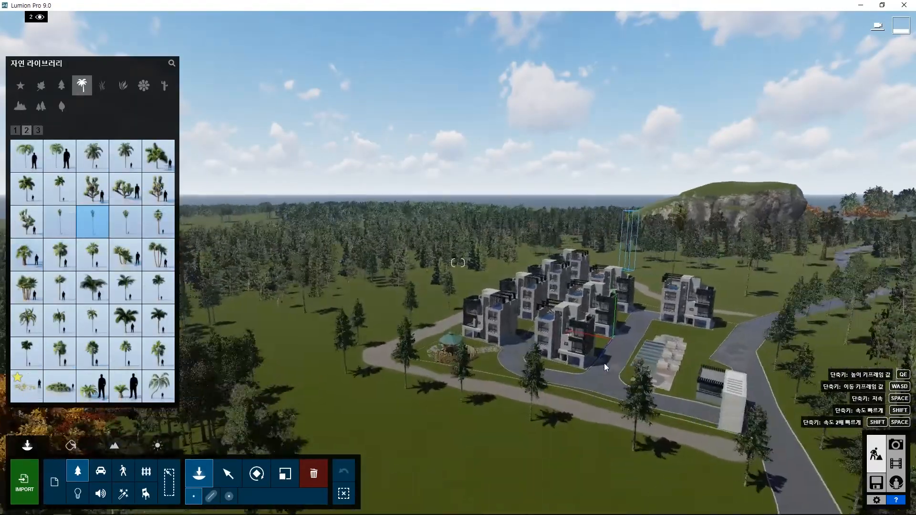
key(q)
right_drag(606, 362, 637, 422)
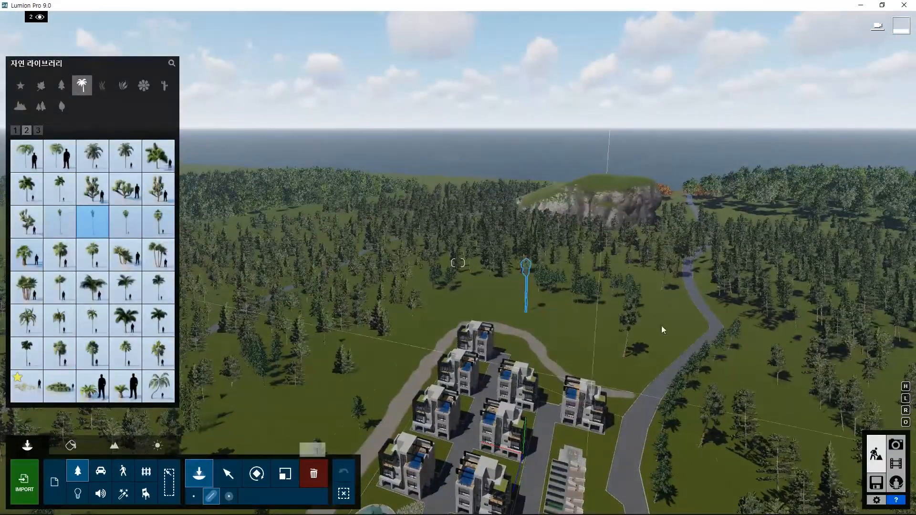
click(682, 303)
click(695, 331)
ctrl+click(638, 386)
click(528, 448)
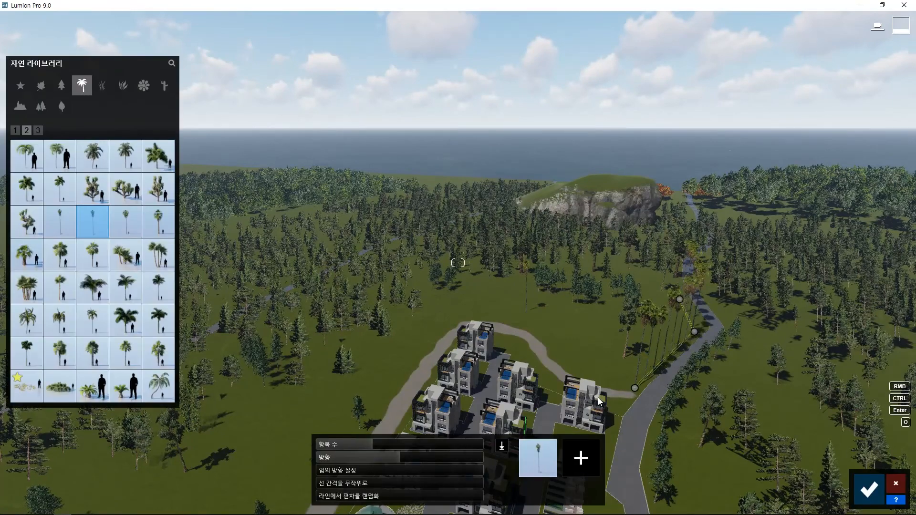
click(847, 492)
- Mass-place tall fan palms around the outside of the gravel loop behind the houses and down into the front meadow
click(616, 381)
click(568, 364)
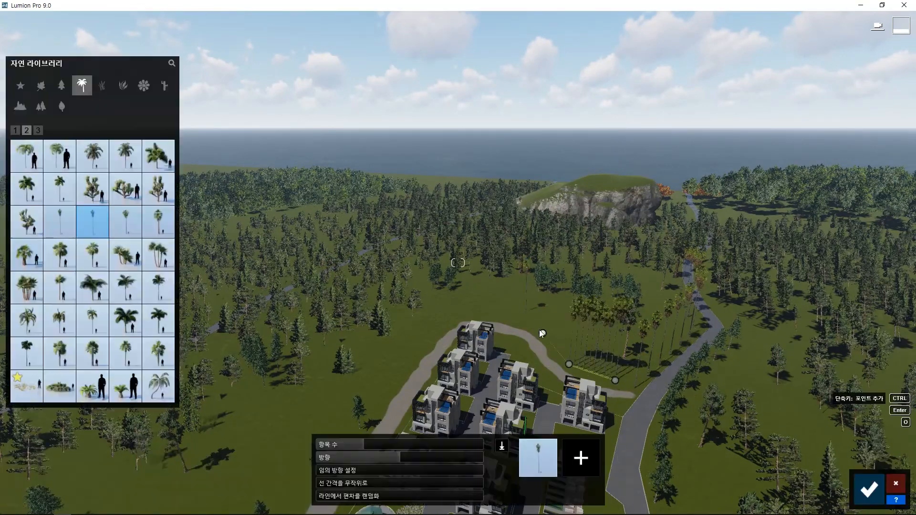
click(869, 490)
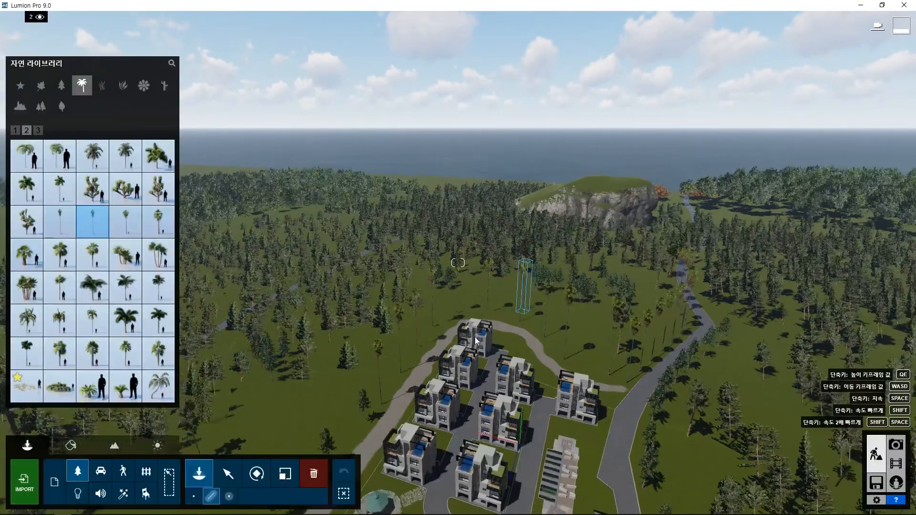
right_drag(403, 275, 583, 299)
click(547, 318)
click(451, 360)
ctrl+click(439, 394)
right_drag(359, 298, 393, 233)
ctrl+click(383, 245)
key(Return)
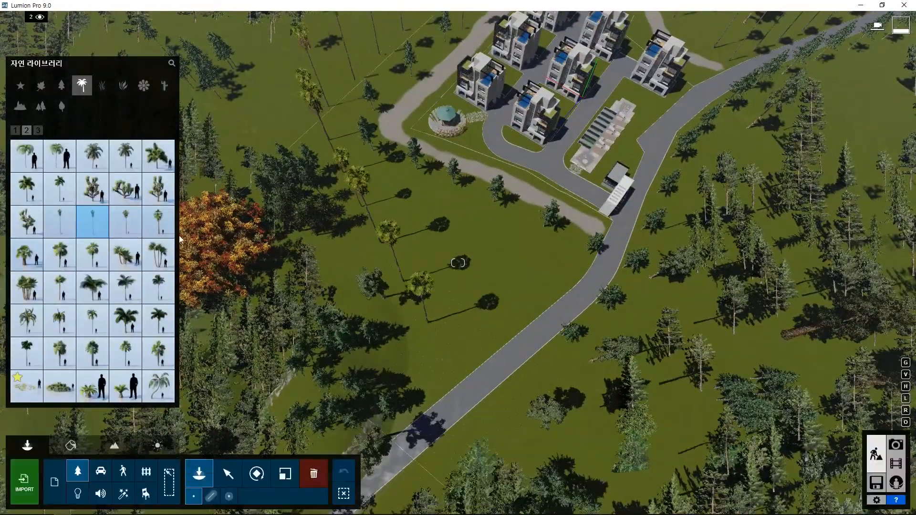
- Place individual leaning fan palms along the meadow edge of the road and beside the gatehouse
click(529, 315)
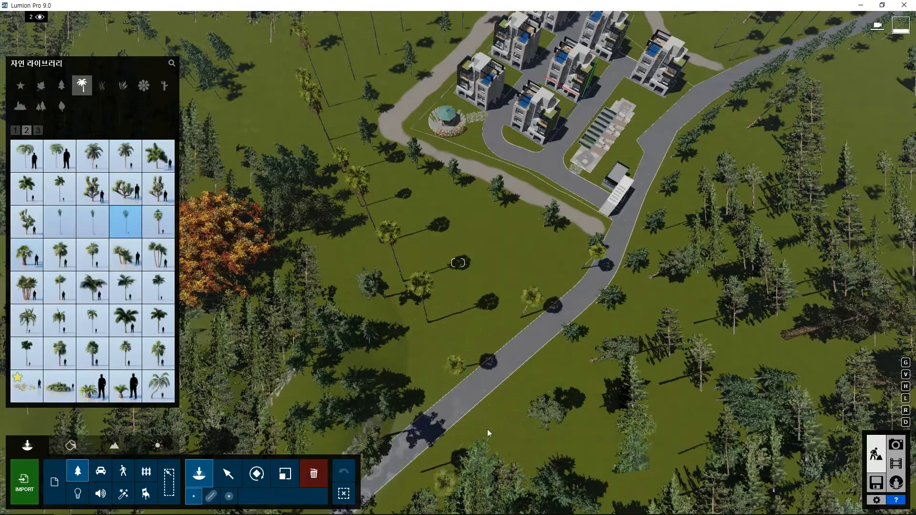
click(510, 412)
click(735, 120)
right_drag(735, 120, 906, 485)
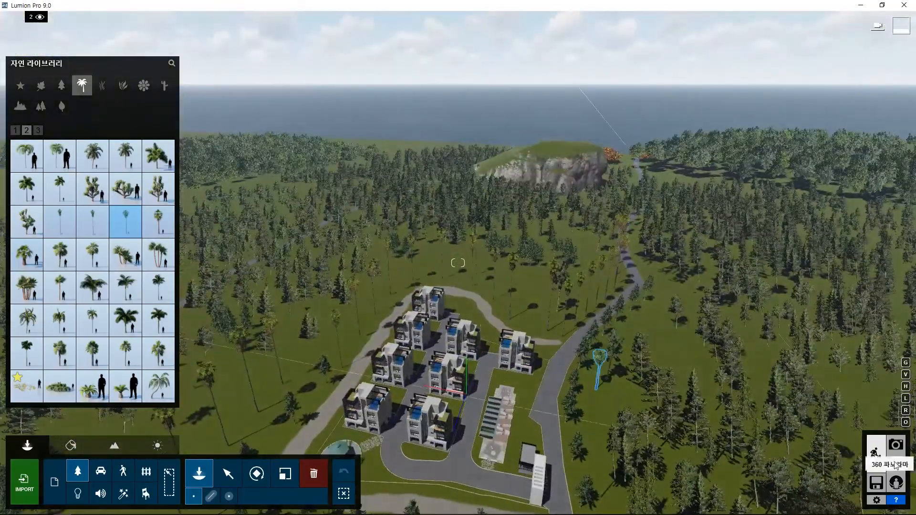
- Switch to Photo mode, frame the houses from the front meadow, and store the view in image slot 1
click(896, 445)
key(e)
right_drag(497, 192, 513, 157)
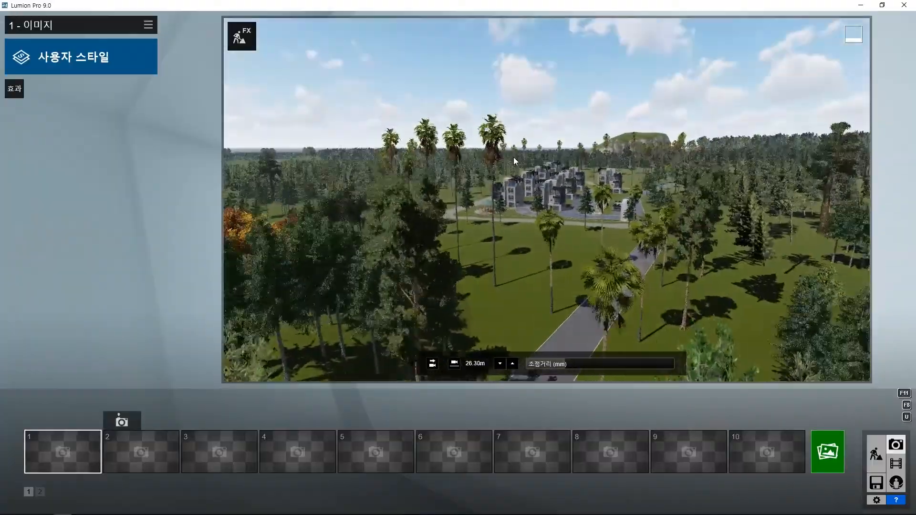
key(w)
right_drag(510, 220, 489, 219)
click(44, 421)
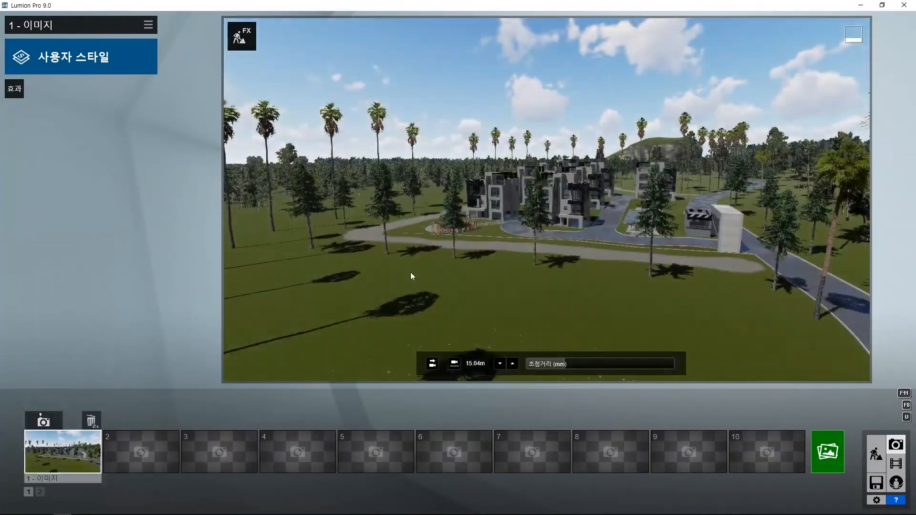
- Return to Build mode and place more tall fan palms along the wooded side of the front meadow
click(876, 455)
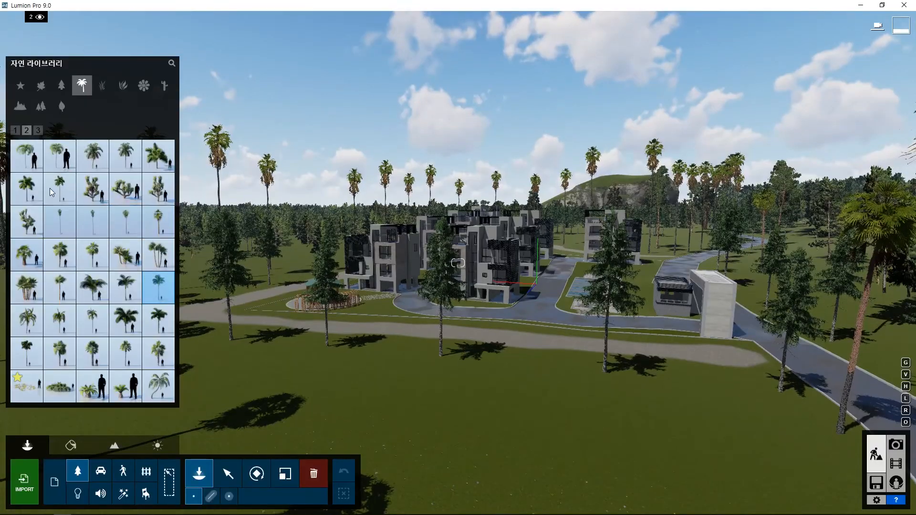
click(102, 235)
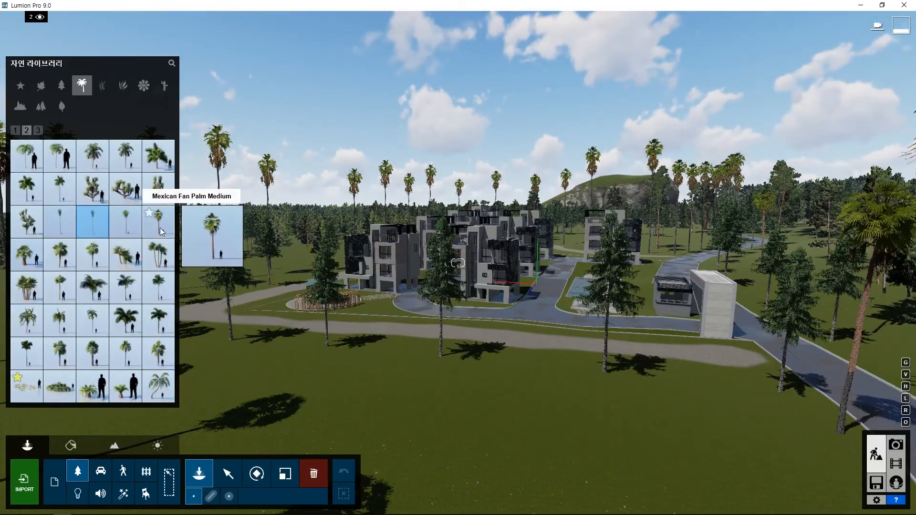
click(130, 226)
right_drag(541, 202, 375, 172)
click(260, 242)
right_drag(260, 243, 245, 278)
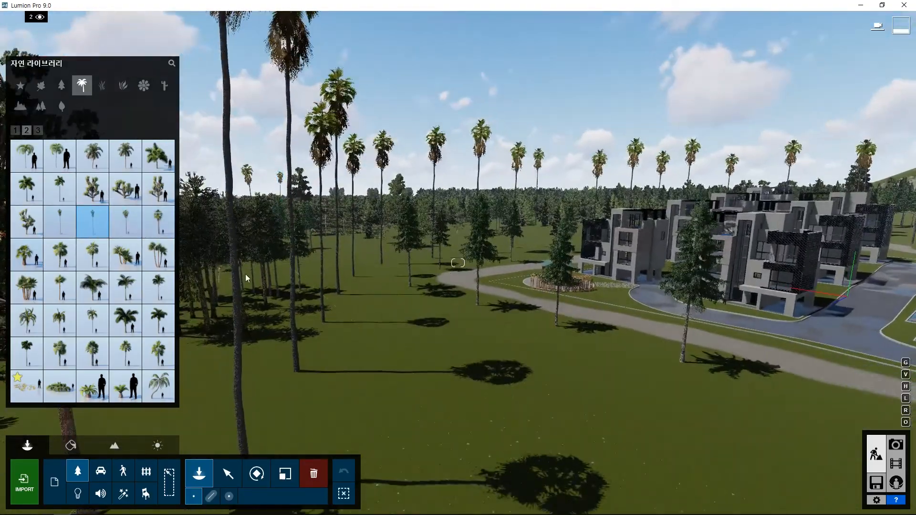
right_drag(377, 280, 277, 283)
click(375, 282)
right_drag(583, 276, 429, 270)
click(573, 267)
- Place tall fan palms beside the road and among the conifers across from the gatehouse
right_drag(754, 308, 629, 318)
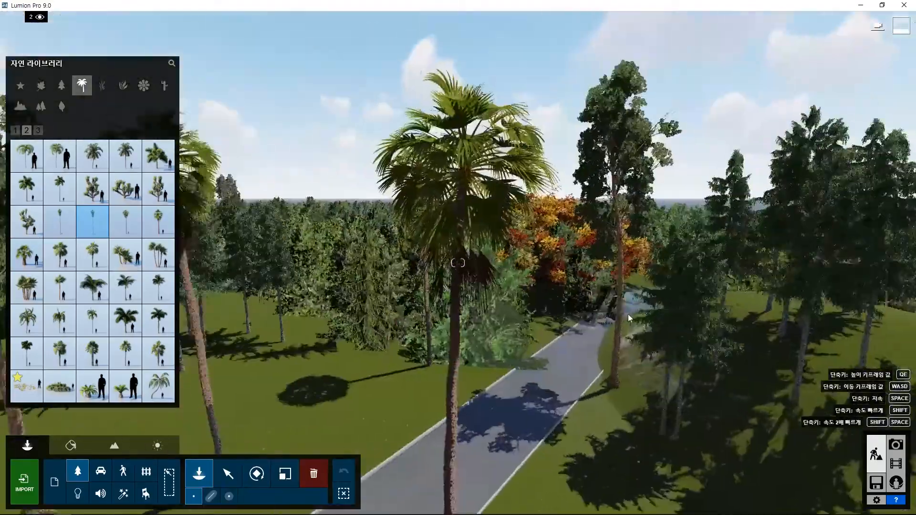
click(702, 266)
click(423, 280)
right_drag(635, 281, 445, 326)
click(654, 296)
click(571, 346)
click(375, 302)
right_drag(621, 321, 525, 311)
click(561, 296)
click(507, 293)
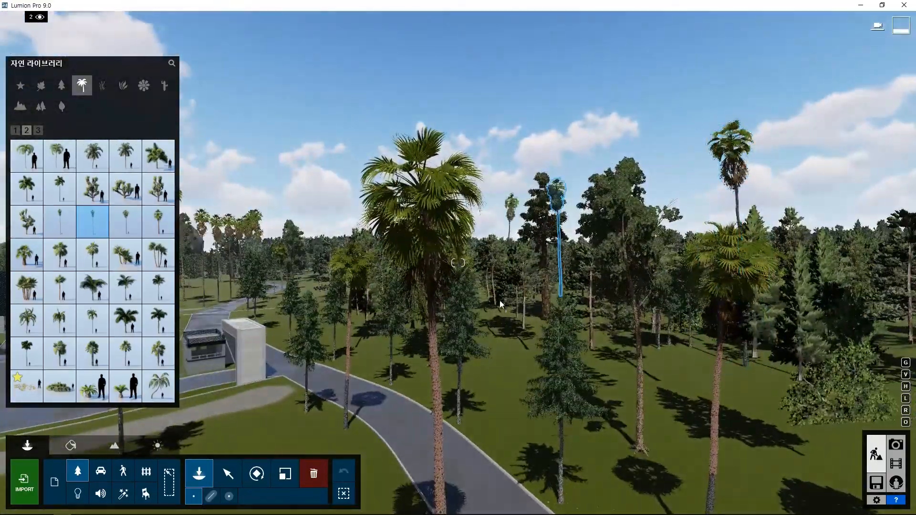
right_drag(315, 287, 196, 310)
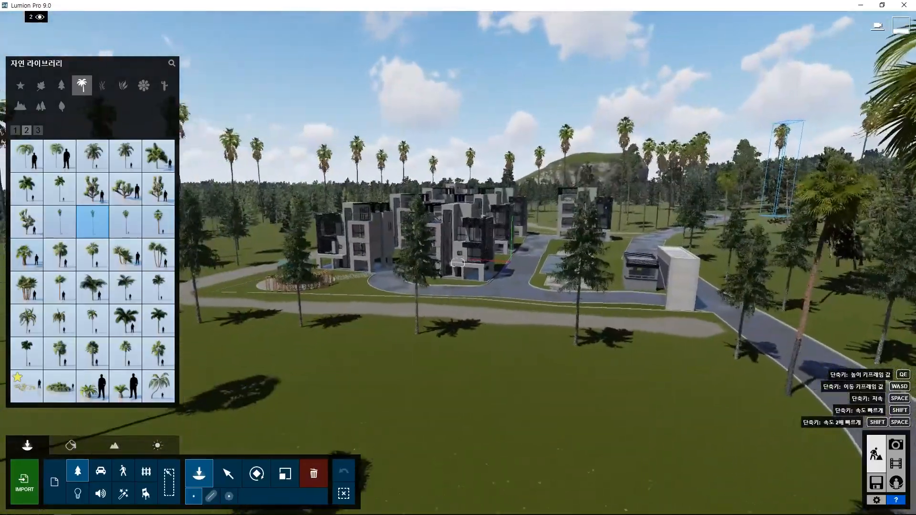
- Place slender feather palms from the first palm library page between the conifers along the front gravel path
key(w)
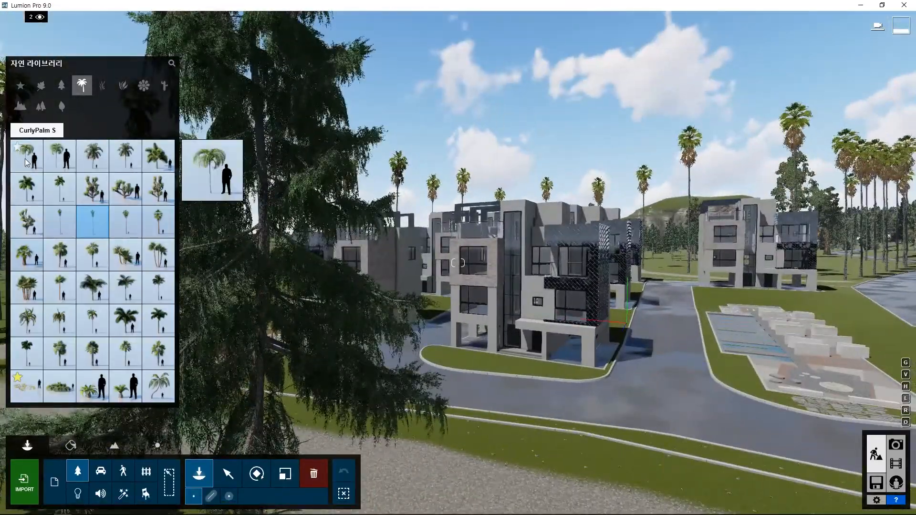
click(26, 155)
click(16, 131)
click(60, 155)
key(s)
right_drag(451, 474, 643, 492)
click(860, 429)
click(492, 487)
right_drag(491, 487, 424, 450)
click(248, 444)
right_drag(248, 444, 144, 420)
click(523, 357)
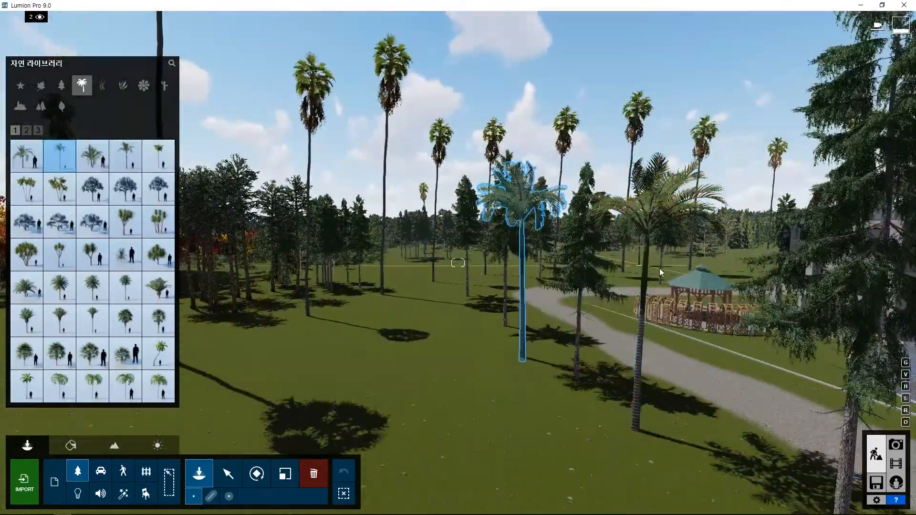
- Place branching palms from the palm library among the conifers along the front gravel path
click(60, 255)
click(438, 352)
right_drag(442, 351, 597, 372)
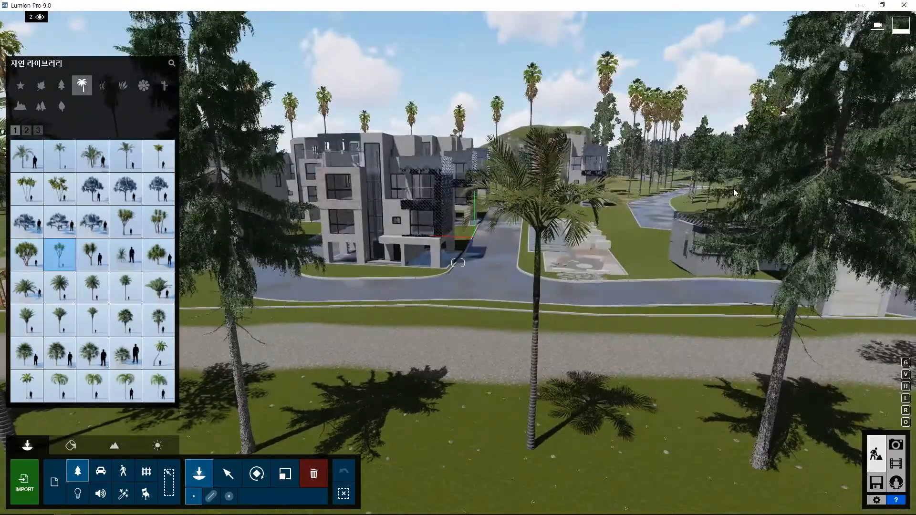
click(330, 382)
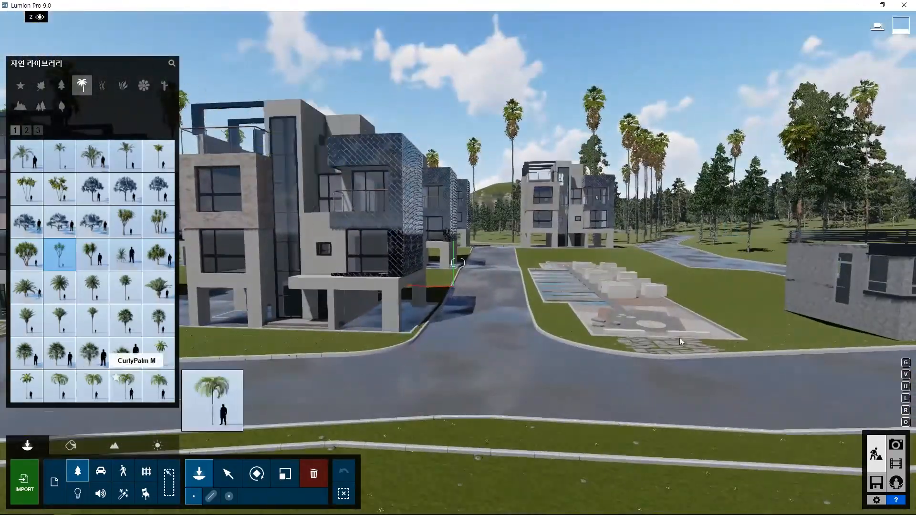
- Place curly palms and tall branching palms on the lawn between the sunken garden and the gatehouse
click(764, 343)
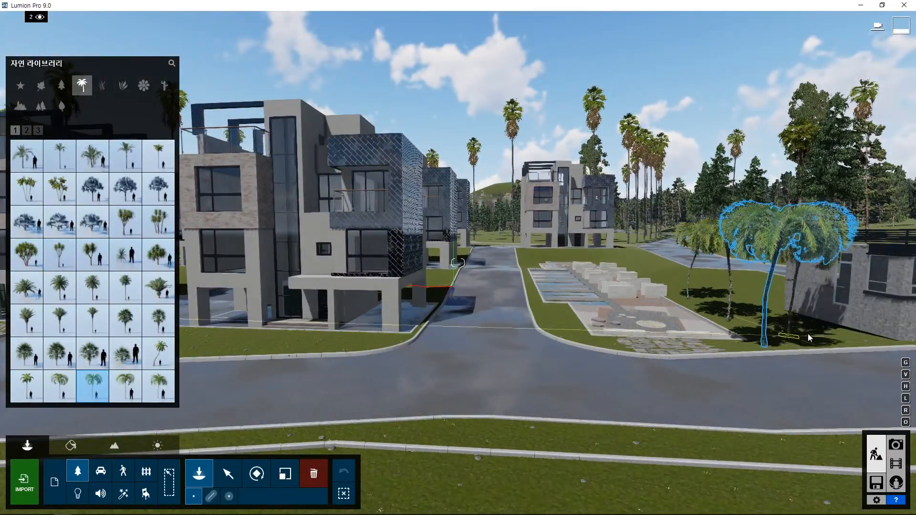
click(59, 255)
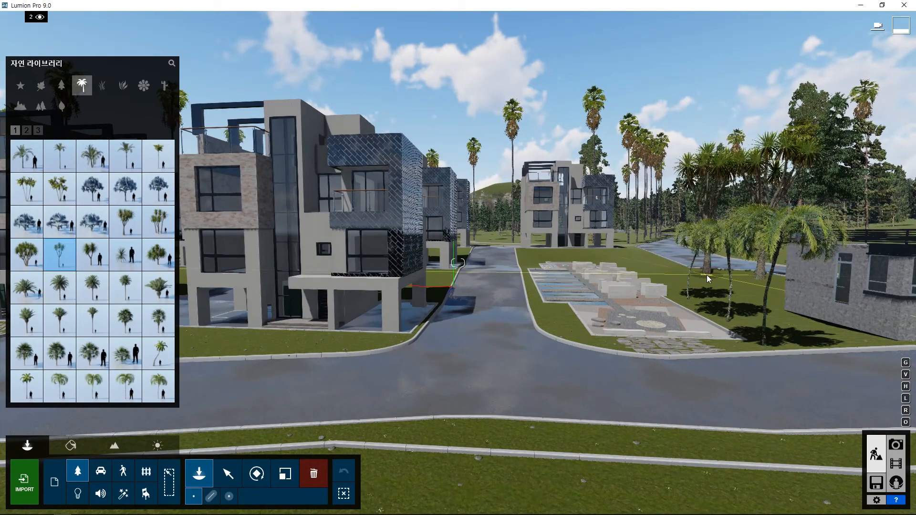
right_drag(608, 246, 477, 236)
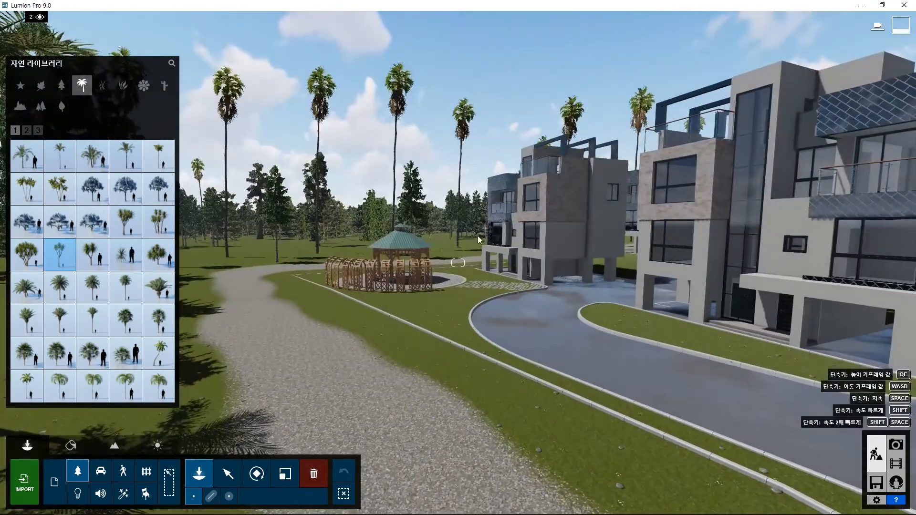
- Place multi-trunk palms around the far end of the gravel path near the gazebo and along its wooded side
click(27, 189)
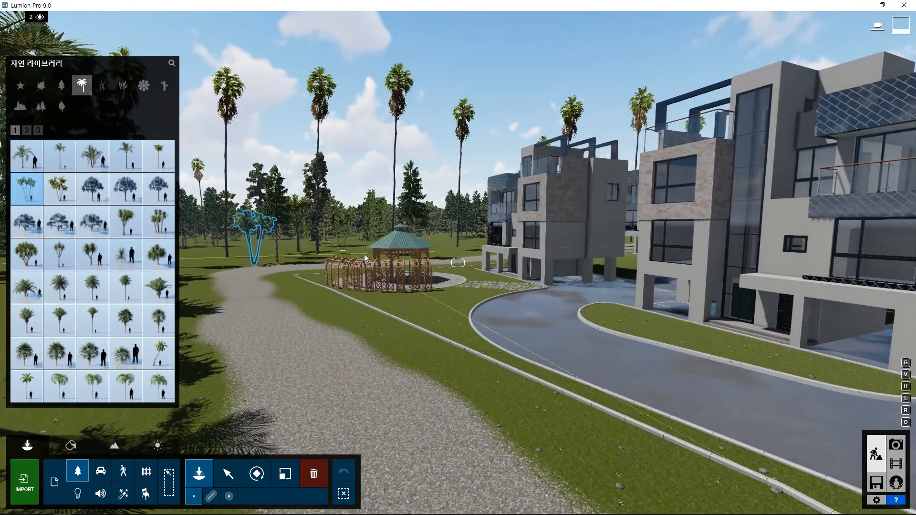
click(212, 271)
right_drag(716, 382, 587, 393)
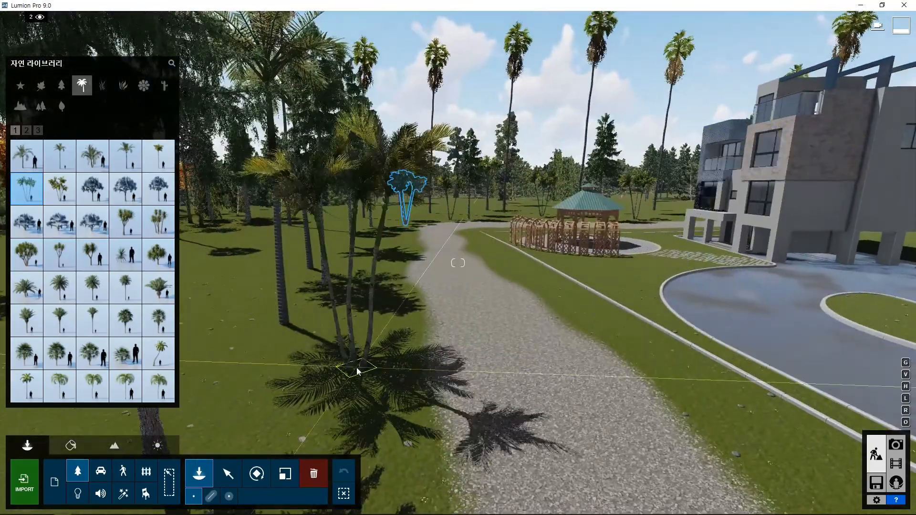
click(357, 368)
- Scatter more multi-trunk palms among the conifers on the front meadow towards the main road
right_drag(745, 353, 592, 346)
click(468, 247)
click(335, 329)
click(247, 228)
right_drag(286, 234, 175, 263)
click(414, 250)
click(334, 152)
right_drag(613, 329, 496, 310)
click(458, 230)
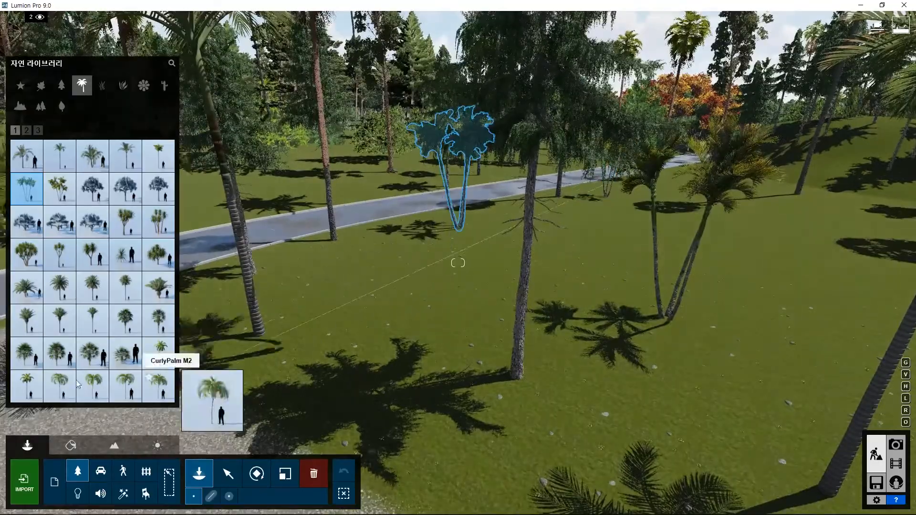
- Place a row of low fan palms on the grass strip between the gravel path and the paved road
click(93, 353)
click(317, 421)
right_drag(330, 397, 744, 392)
click(320, 266)
click(331, 318)
right_drag(460, 297, 454, 355)
click(399, 331)
click(447, 255)
click(429, 370)
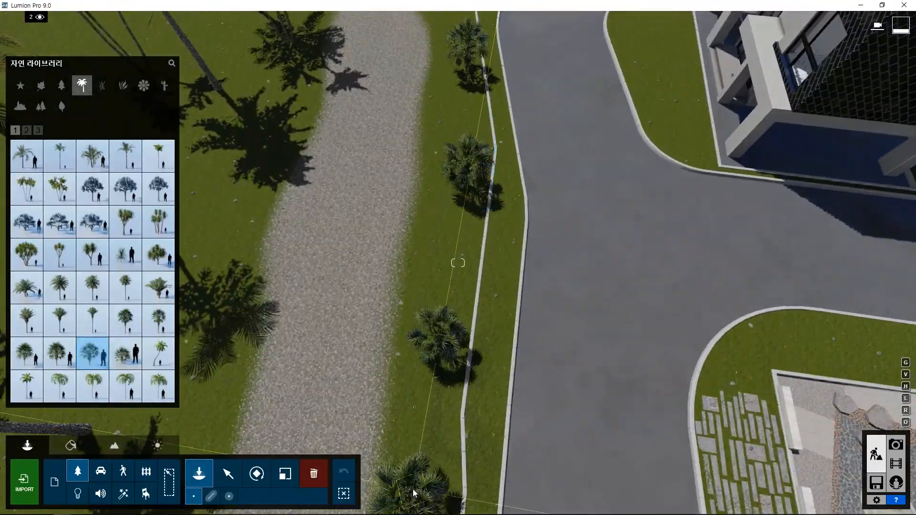
click(411, 491)
- Line the road side of the sunken garden with evenly spaced fan palms and add more near the gatehouse
right_drag(568, 410, 702, 262)
click(93, 321)
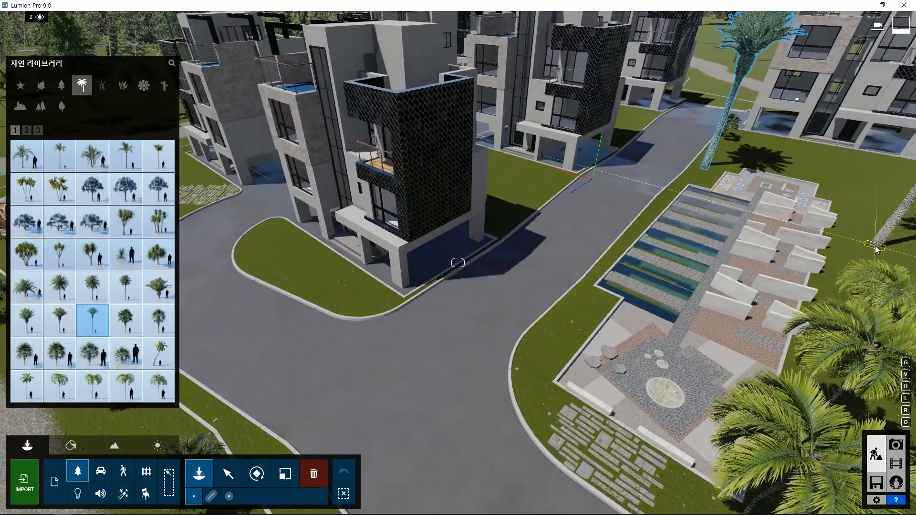
click(689, 180)
click(622, 244)
click(561, 315)
click(525, 381)
right_drag(528, 381, 621, 383)
click(624, 383)
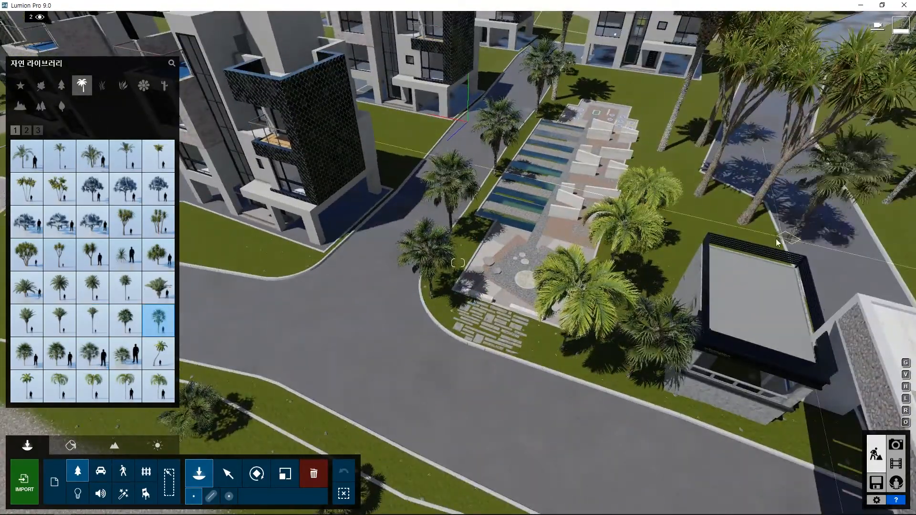
- Place feather and curly palms on both sides of the gravel path leading to the gazebo
right_drag(555, 35, 417, 191)
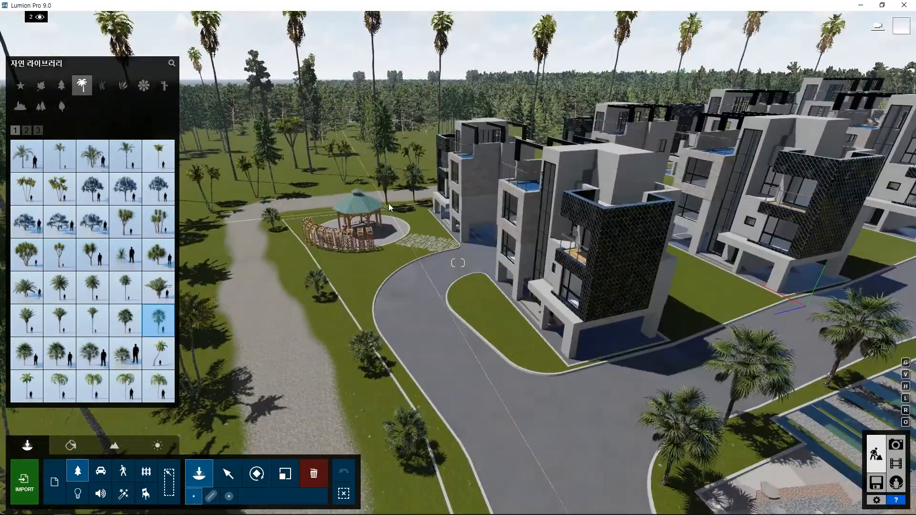
right_drag(224, 359, 535, 372)
click(92, 288)
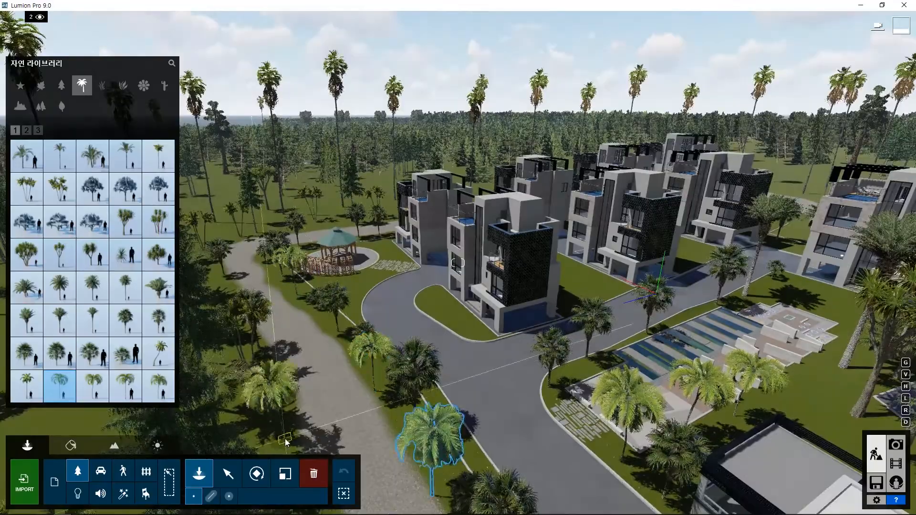
right_drag(373, 315, 376, 295)
- Place green shrubs from the plant library around the gazebo and along the gravel path beside the first houses
click(124, 85)
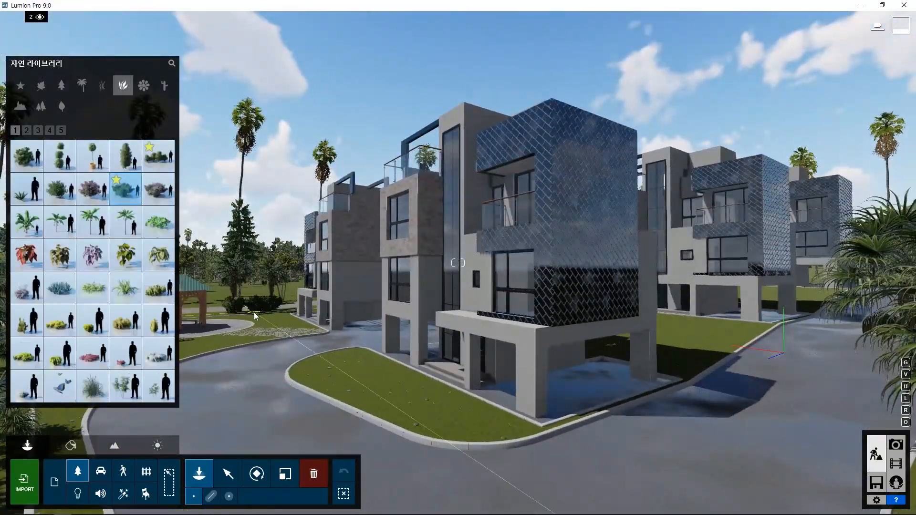
right_drag(333, 380, 302, 341)
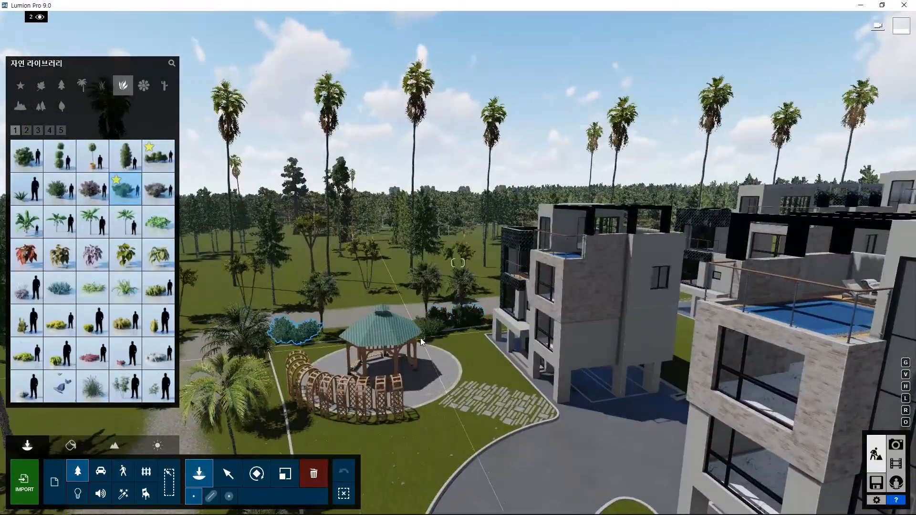
right_drag(420, 338, 372, 456)
key(d)
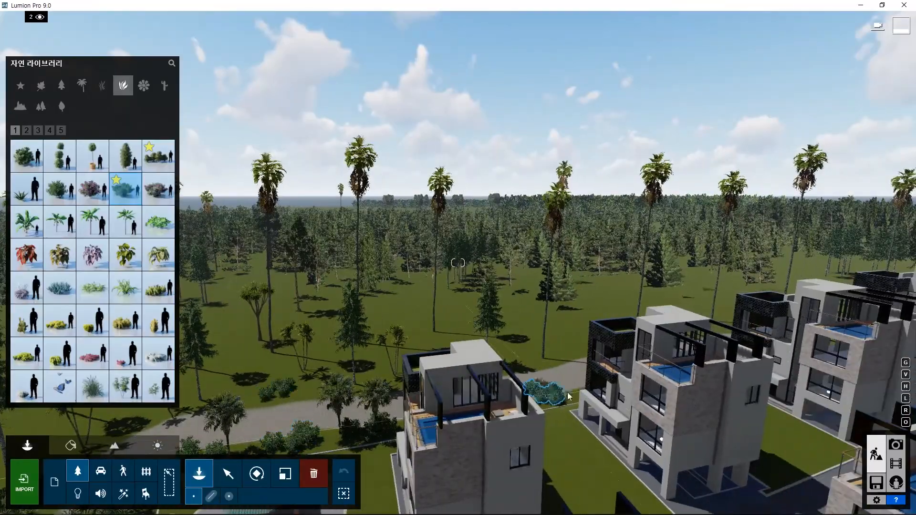
key(d)
key(w)
right_drag(568, 395, 565, 387)
key(d)
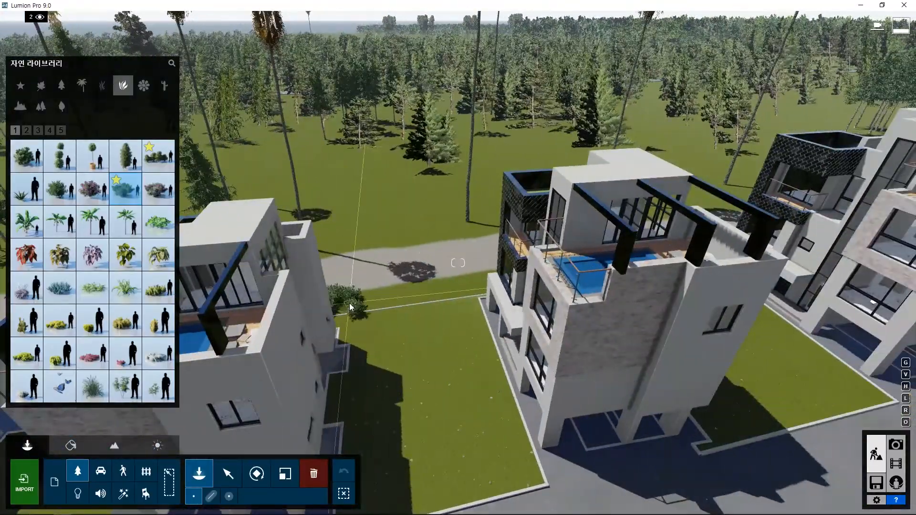
- Continue the green shrubs along the house side of the gravel path to the rear corner of the site
click(474, 287)
key(d)
click(391, 267)
click(461, 258)
key(d)
click(414, 244)
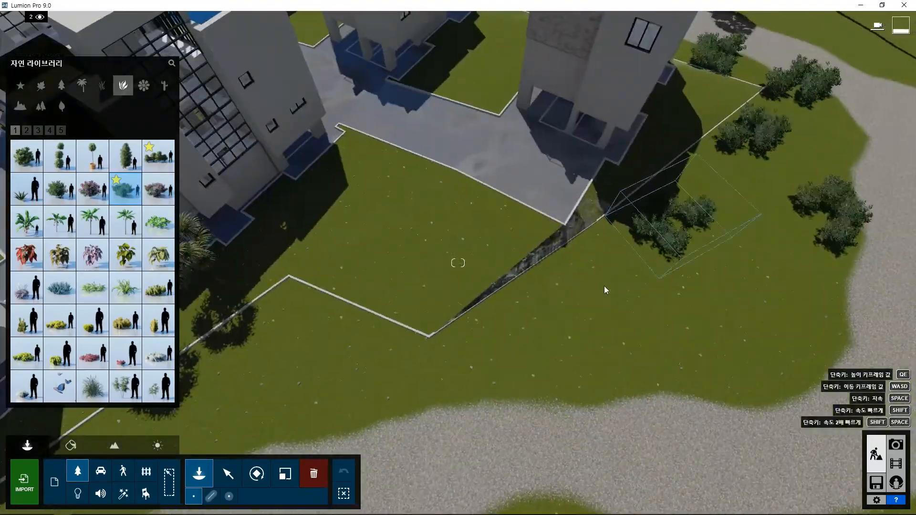
click(450, 368)
- Place green shrubs along both sides of the rear gravel path, from the main road to the bend
key(w)
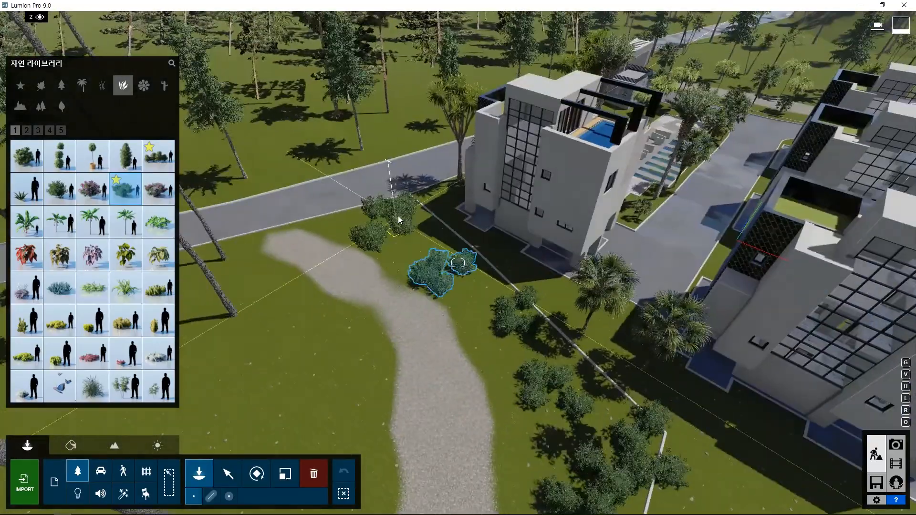
click(256, 282)
key(w)
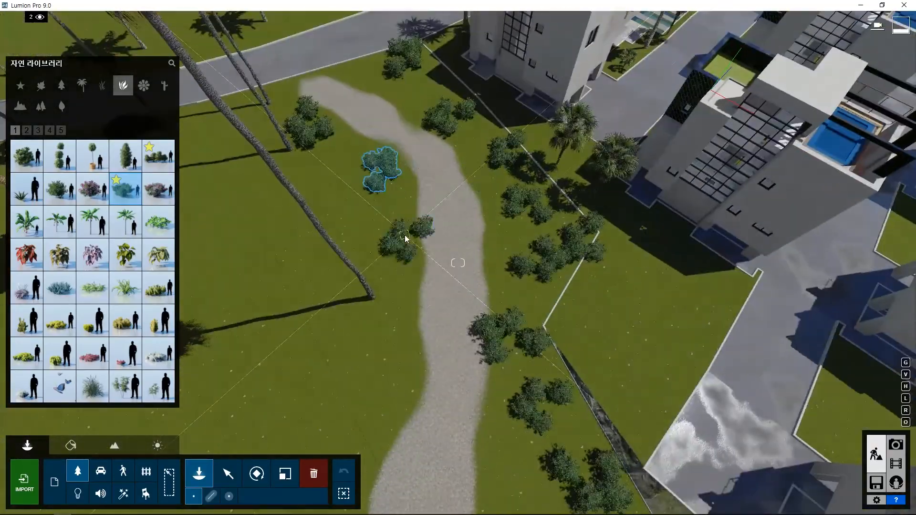
click(643, 406)
right_drag(643, 407, 493, 327)
click(491, 331)
click(444, 378)
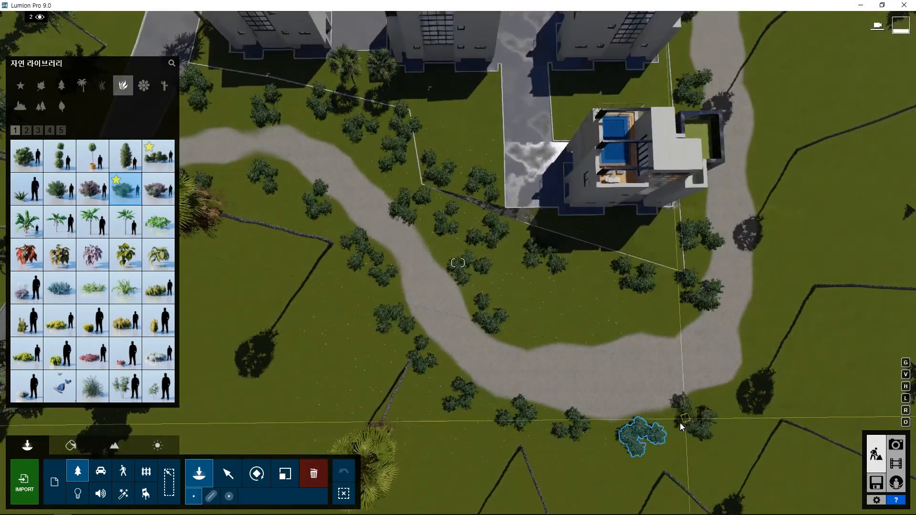
- Fill the outer side of the gravel path and the rear lawn with more green shrubs, using cluster placement
click(815, 176)
right_drag(815, 176, 689, 178)
click(740, 129)
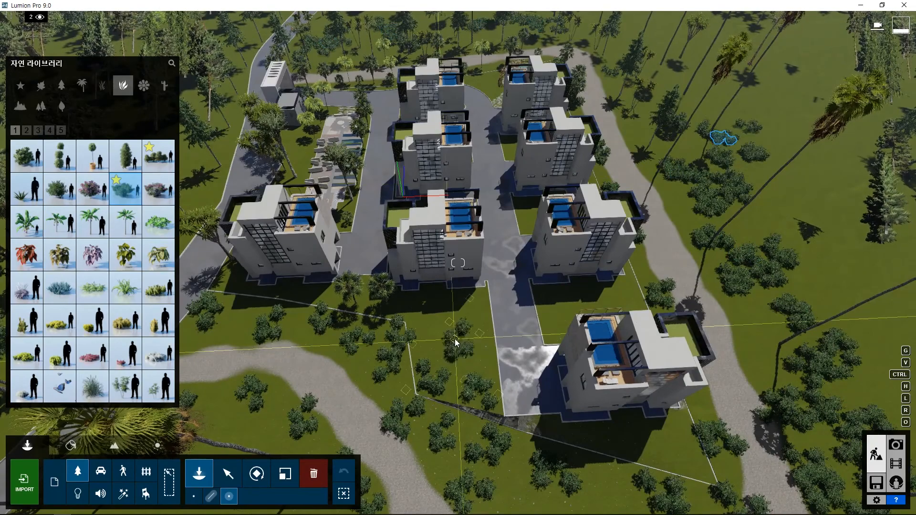
click(456, 343)
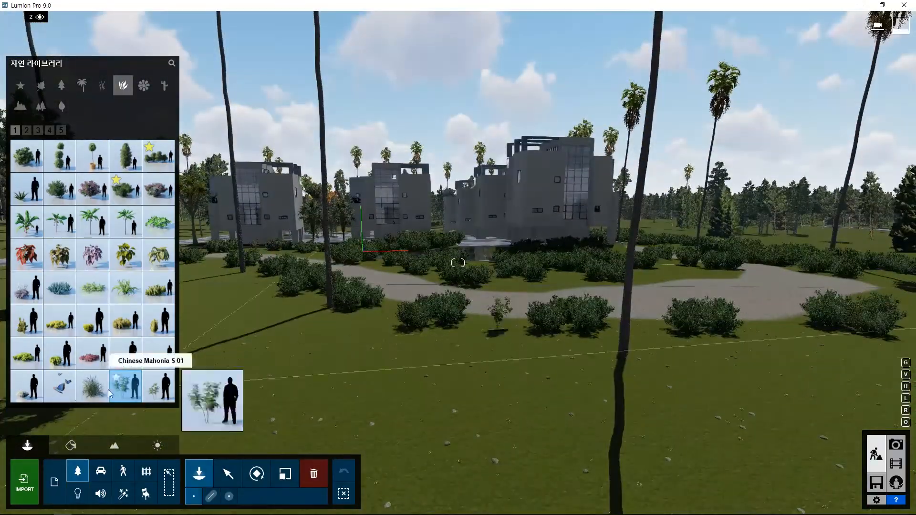
- Place conical evergreen shrubs among the green shrubs around the corner house and the bend of the gravel path
click(557, 287)
right_drag(508, 309, 267, 382)
key(w)
click(620, 436)
click(659, 469)
key(w)
right_drag(661, 468, 547, 301)
click(690, 303)
click(547, 294)
click(522, 312)
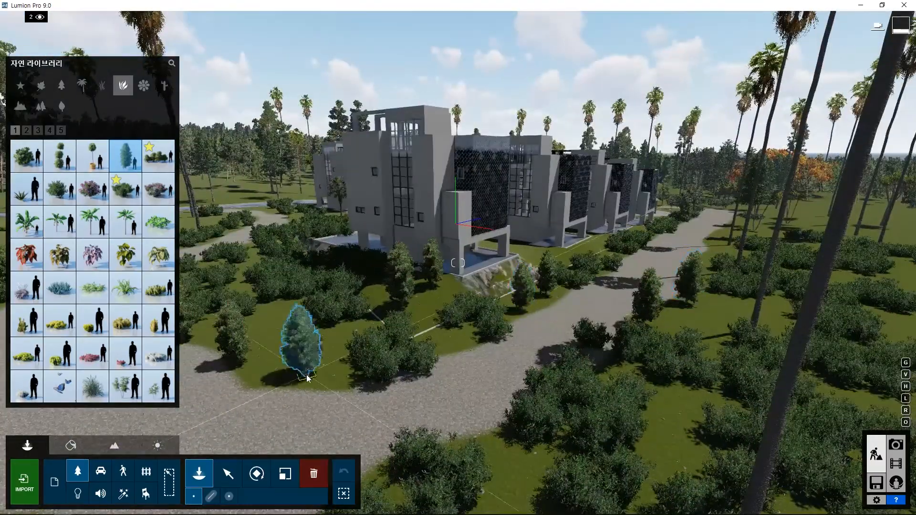
key(w)
key(d)
- Place pink flowering shrubs between the green shrubs along the house side of the gravel path
click(125, 386)
right_drag(223, 292, 143, 305)
key(d)
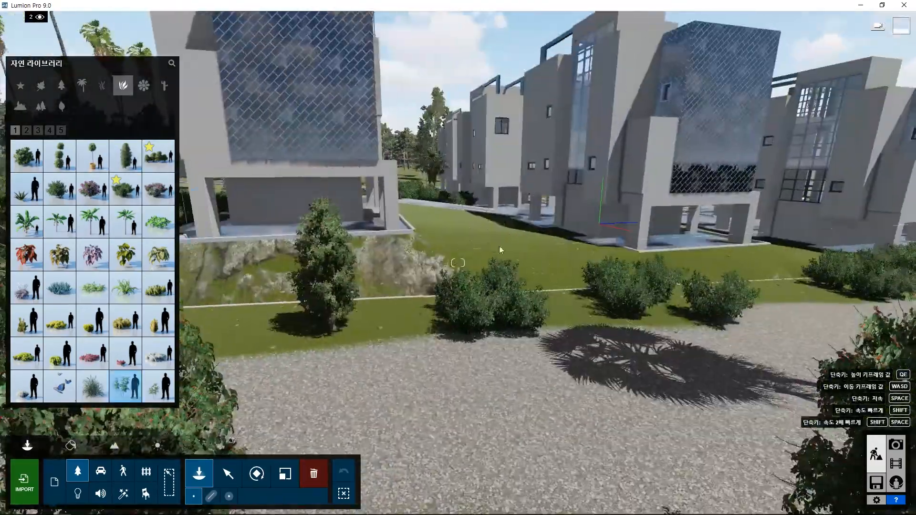
click(92, 189)
click(384, 330)
right_drag(273, 339, 326, 388)
key(d)
click(242, 319)
click(470, 314)
click(558, 307)
right_drag(558, 307, 526, 374)
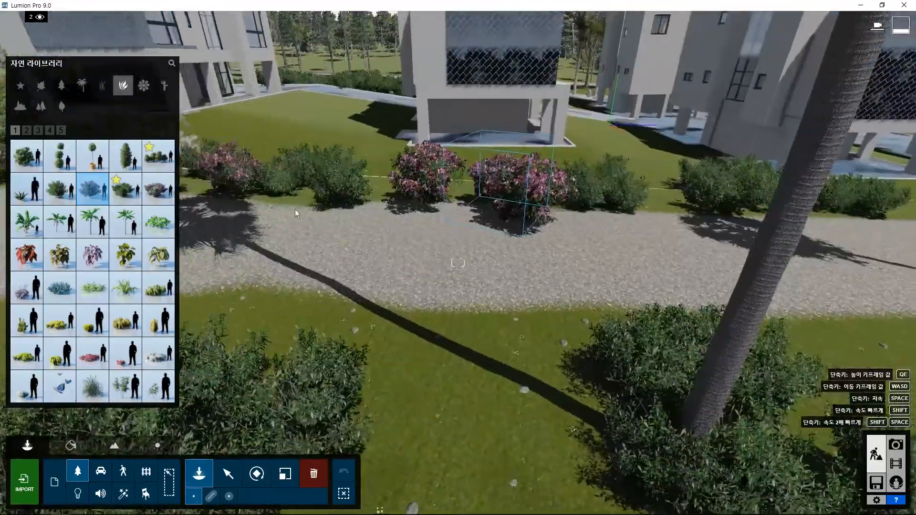
- Add conical evergreen shrubs along the outer edge of the gravel path opposite the houses
click(126, 156)
click(389, 403)
key(d)
click(577, 330)
click(241, 429)
- Add more pink flowering shrubs along both edges of the gravel path further past the houses
click(93, 189)
click(475, 358)
right_drag(474, 358, 525, 286)
click(470, 208)
key(w)
right_drag(526, 214, 415, 248)
click(406, 319)
- Place tiered ball topiaries beside the tiled house walls and across the gravel path
click(60, 156)
click(452, 301)
click(460, 465)
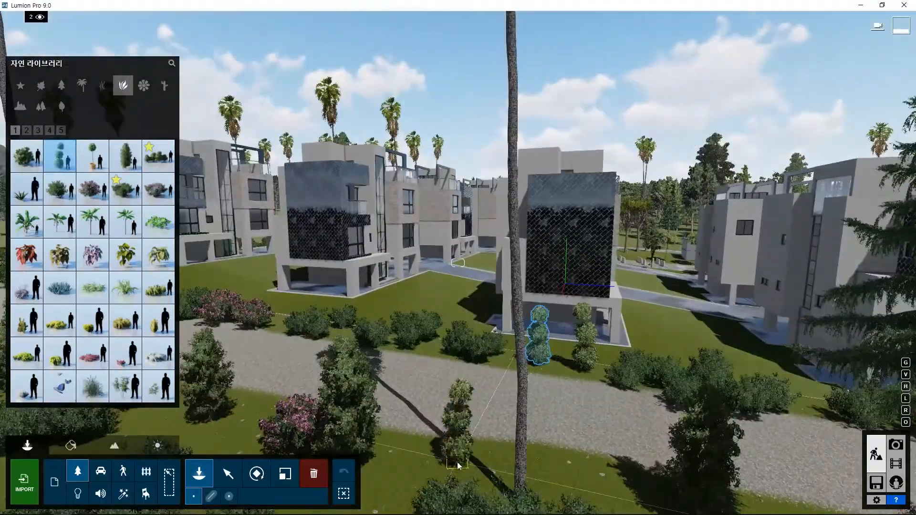
right_drag(460, 465, 381, 361)
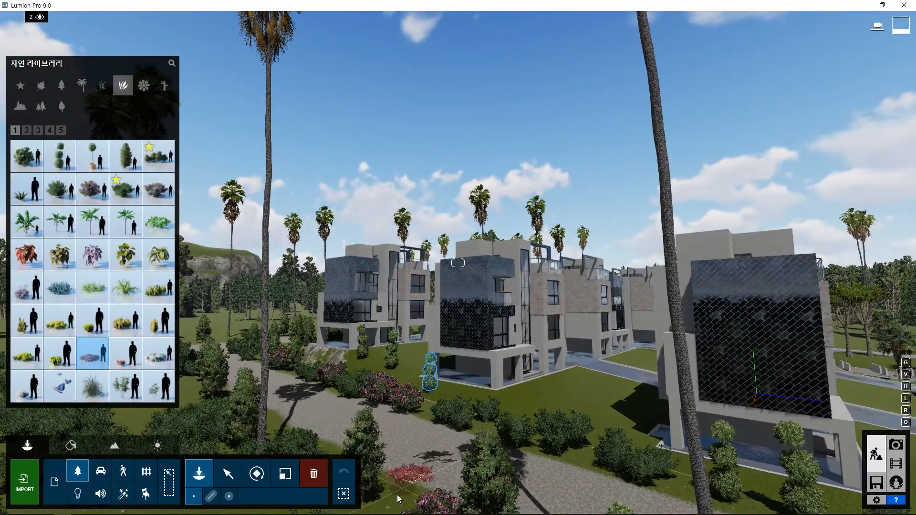
- Scatter purple flowering plants from the third plant library page over the lawn between two houses, using cluster placement
click(27, 131)
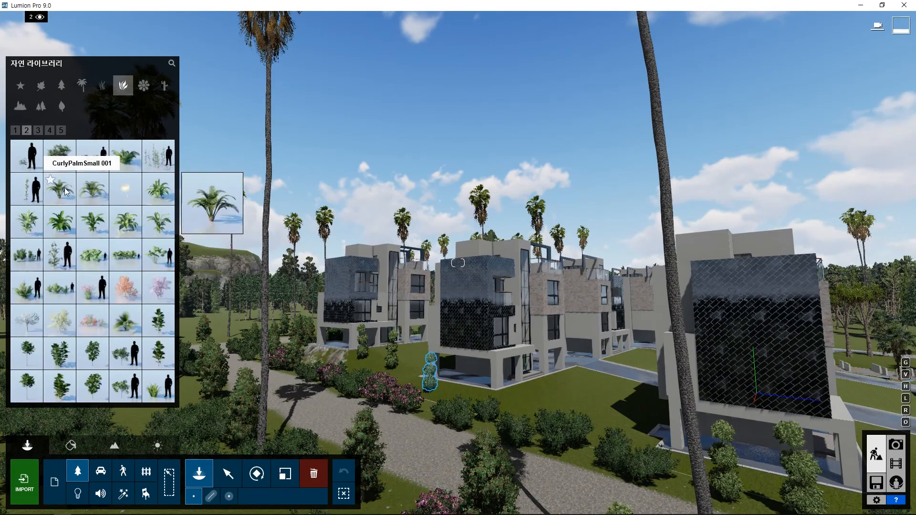
click(39, 131)
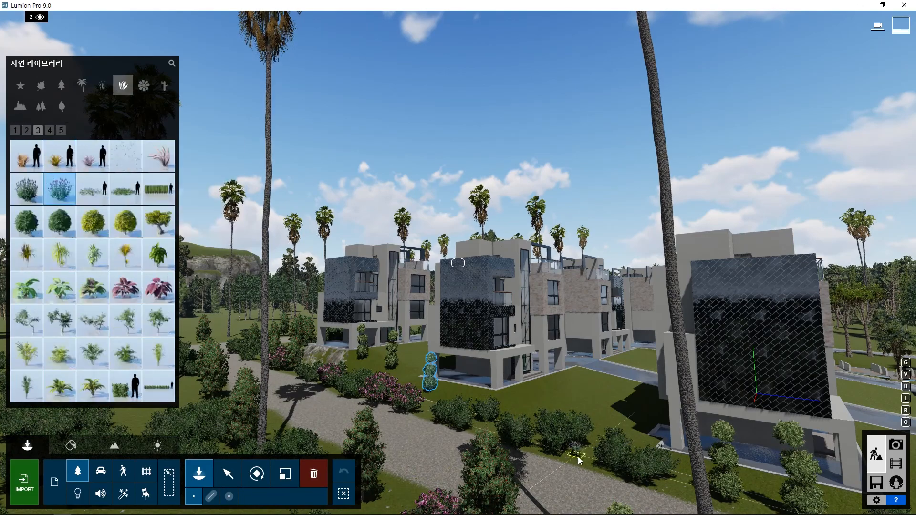
key(d)
right_drag(579, 461, 556, 478)
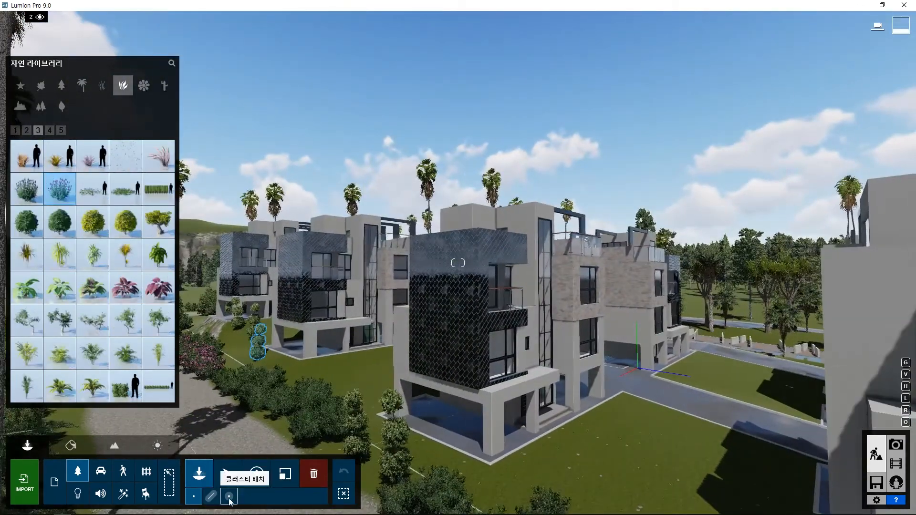
right_drag(730, 492, 649, 446)
key(s)
click(655, 426)
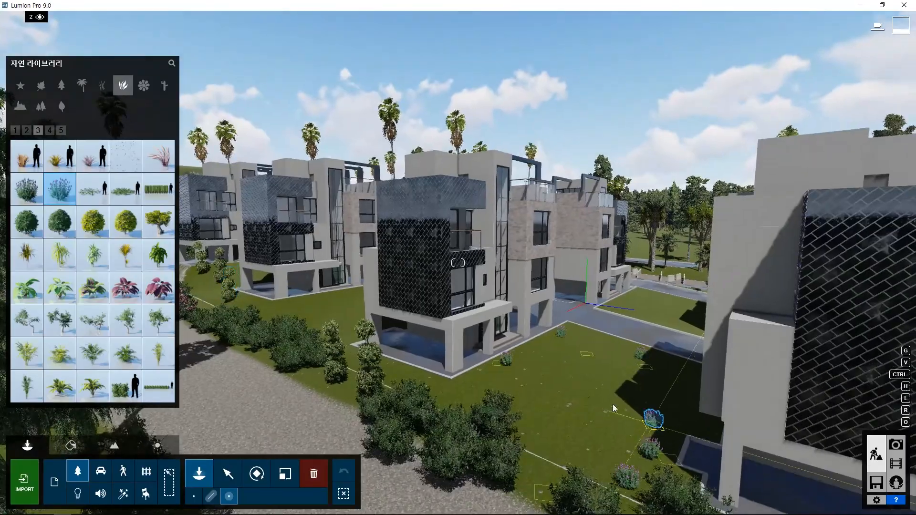
- Switch to single placement and place a low hedge along the edge of the lawn between the houses
key(a)
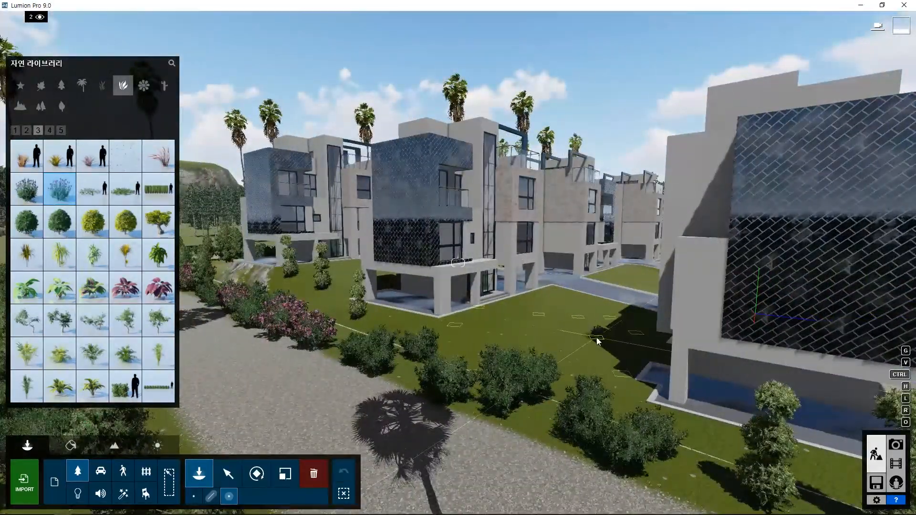
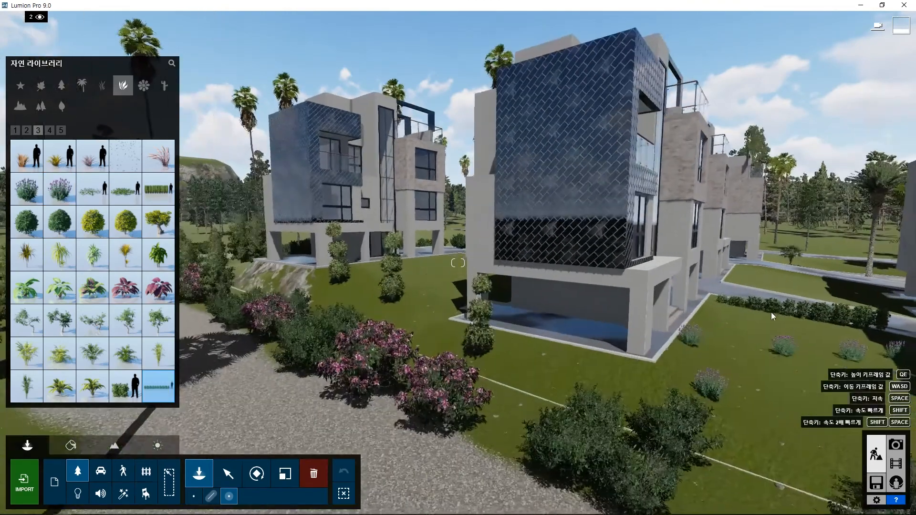
click(194, 496)
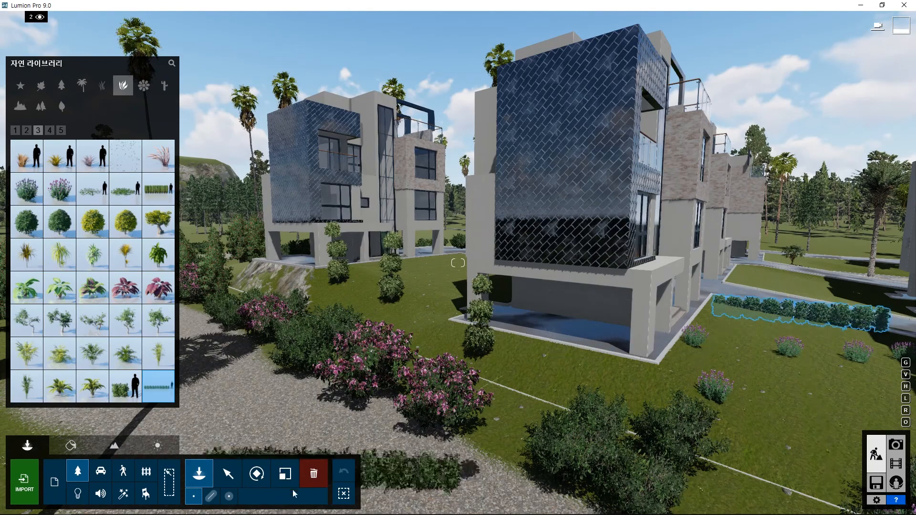
- Delete the low ivy hedge just placed on the lawn between the houses
click(227, 474)
drag(800, 321, 779, 390)
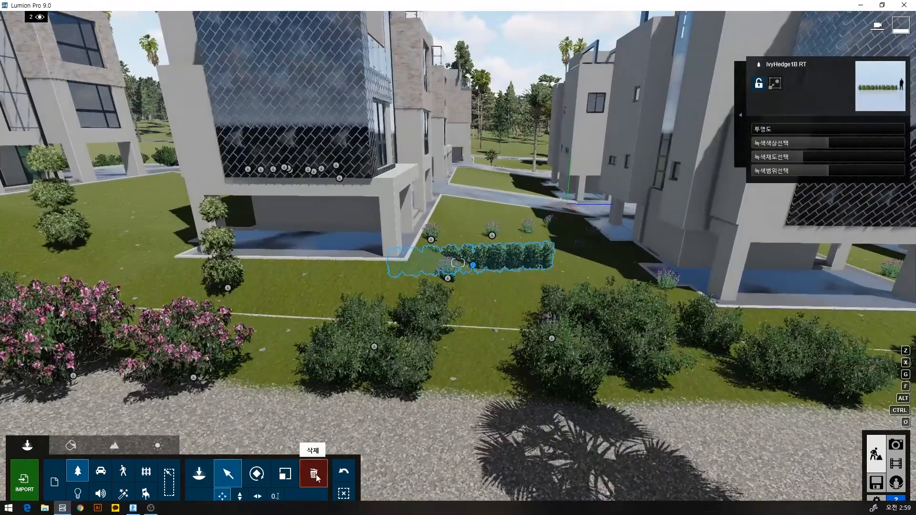
click(313, 474)
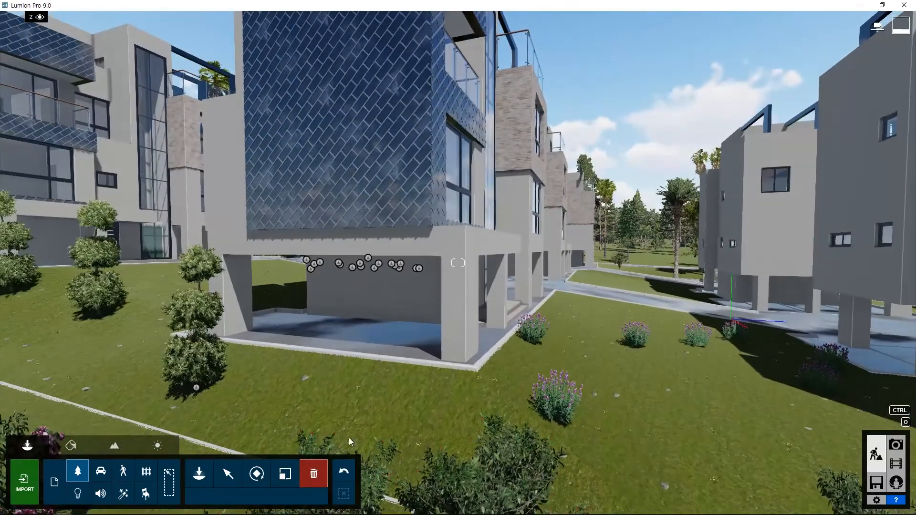
- Place French Lavender Purple plants at both ends of the curbed planting island in front of the house
click(199, 474)
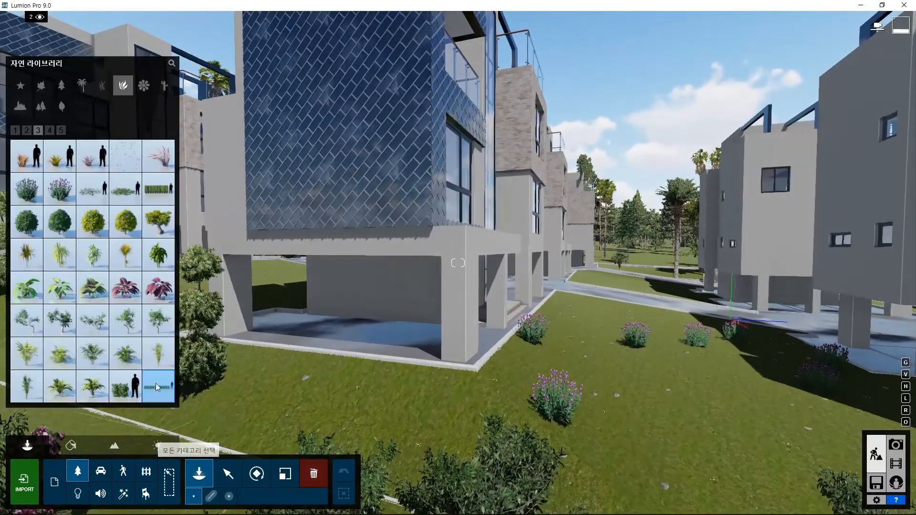
click(95, 365)
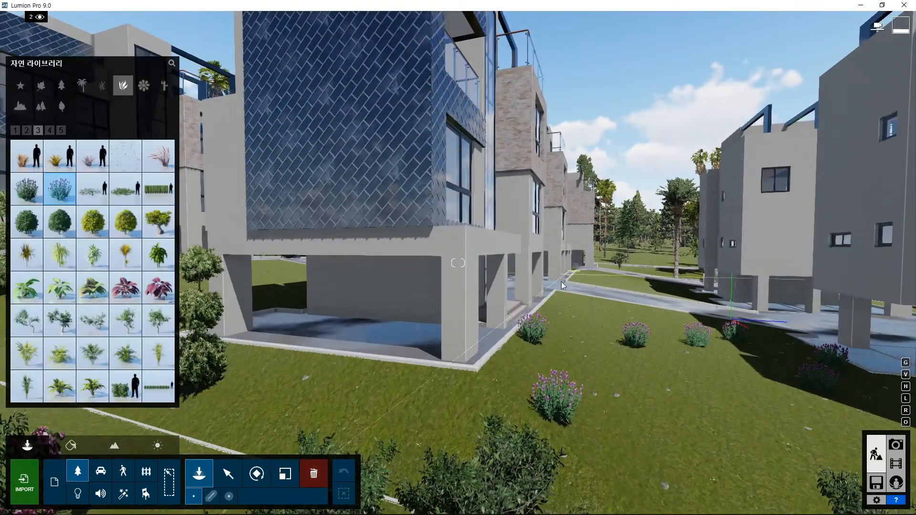
key(shift+w)
right_drag(449, 403, 406, 502)
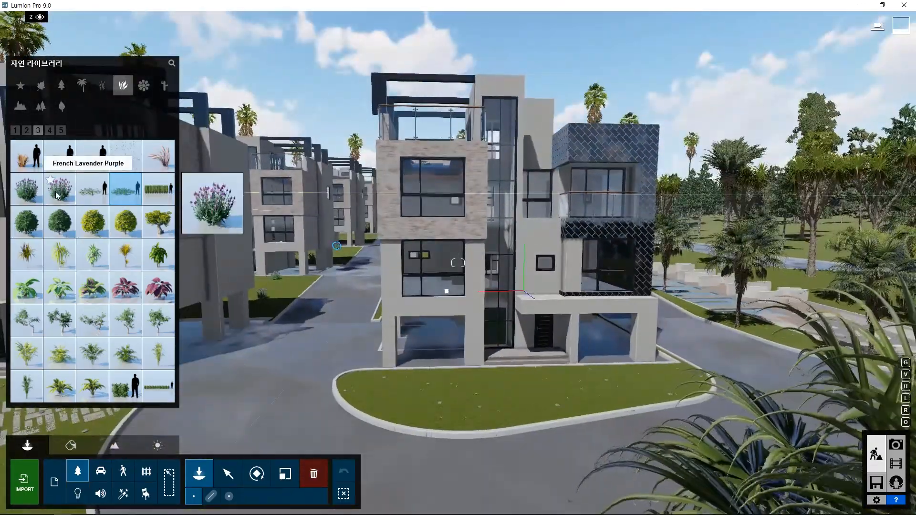
click(60, 189)
click(363, 380)
click(409, 381)
click(686, 370)
click(699, 383)
click(346, 387)
click(361, 406)
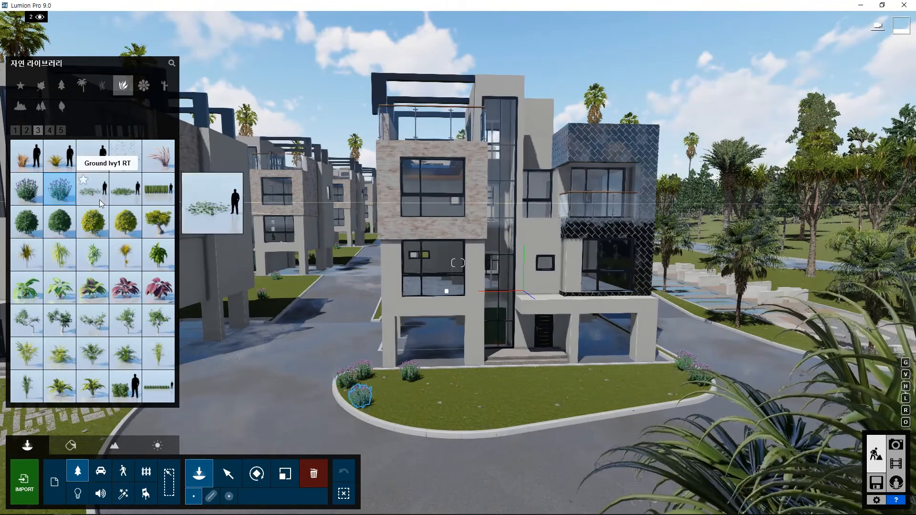
- Cover the middle and far end of the front planting island with Ground Ivy1 RT
click(93, 189)
click(425, 402)
click(510, 392)
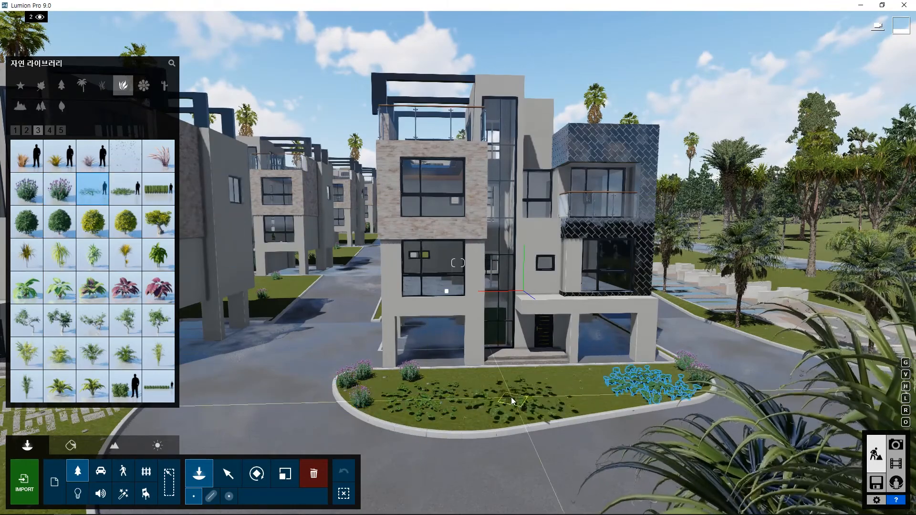
- Add a small round bush and tall thin-stemmed plants from the second plant library page to the front island
click(27, 130)
click(60, 155)
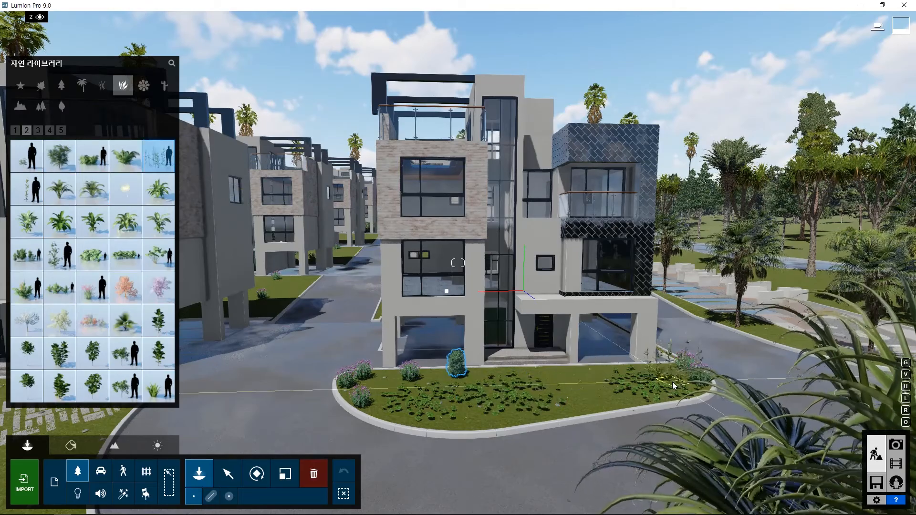
click(391, 400)
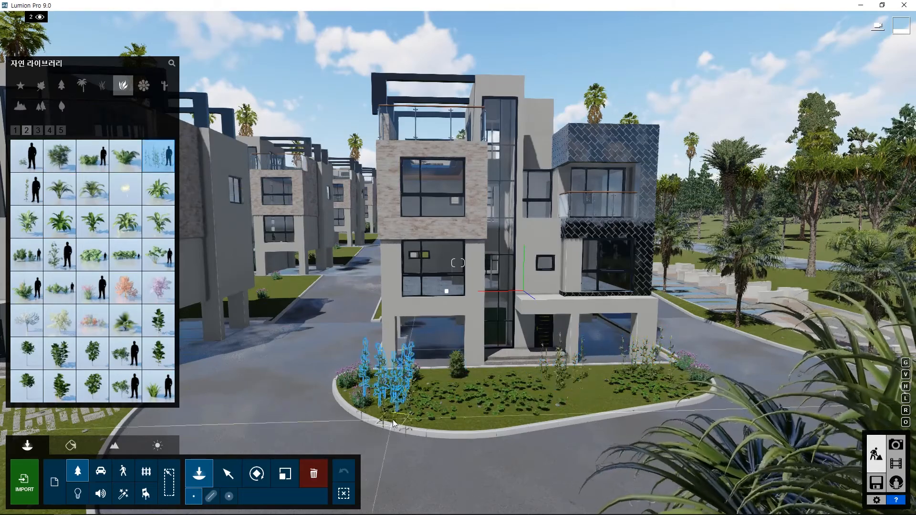
- Place two spiky grass clumps along the road side of the front planting island
click(27, 222)
click(159, 386)
click(469, 423)
click(620, 403)
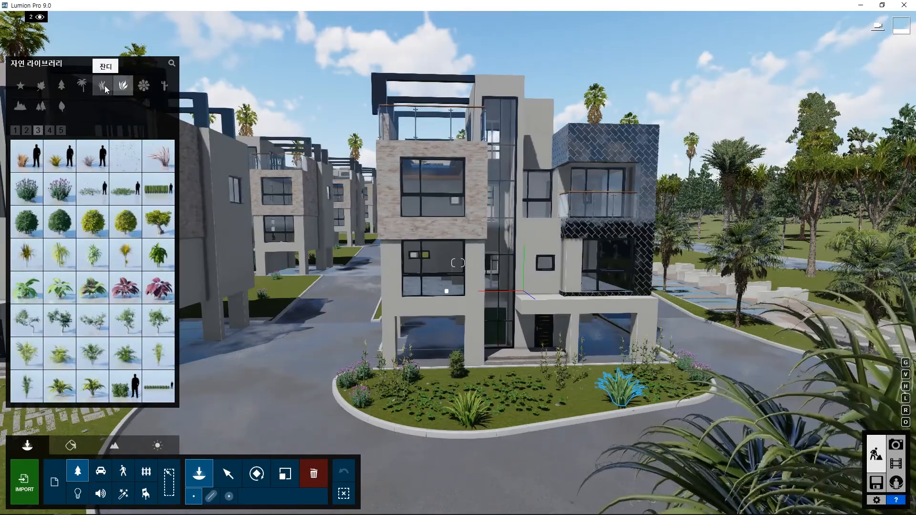
- Place narrow upright shrubs from the fourth plant library page near the house wall on the front island
click(51, 130)
click(93, 188)
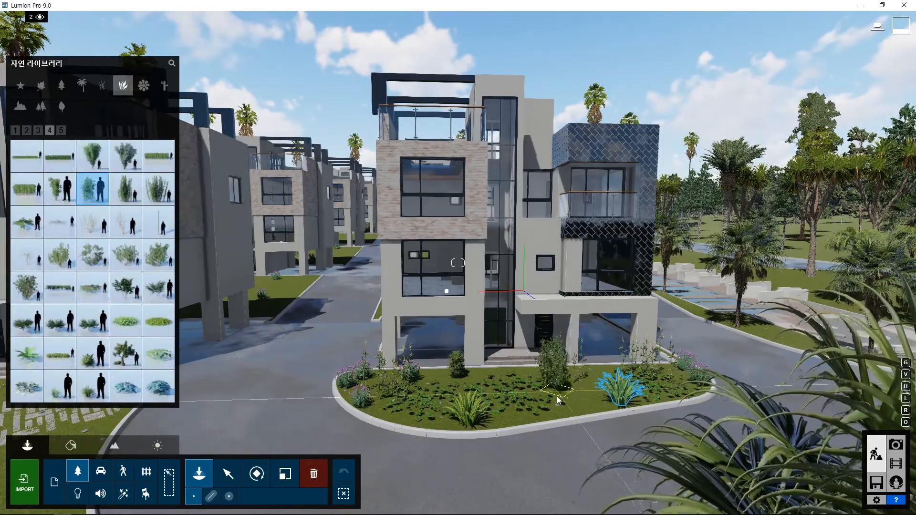
click(59, 188)
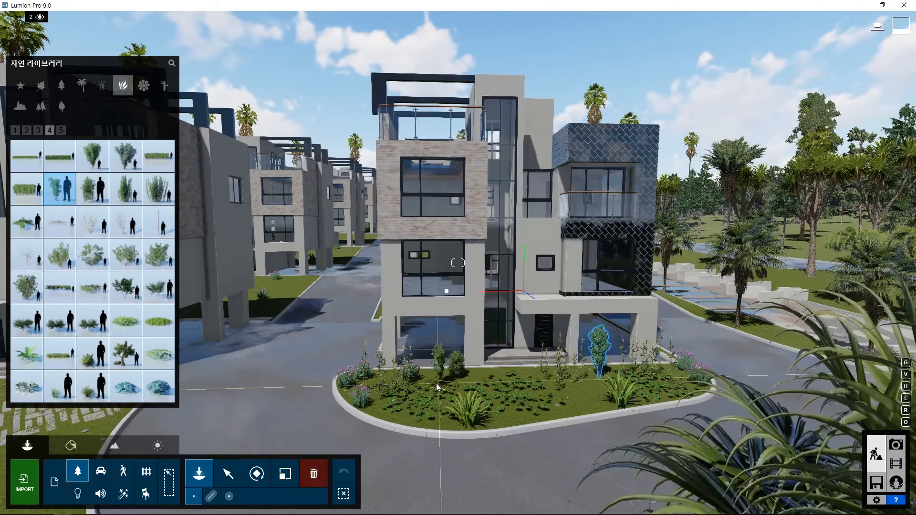
click(437, 385)
- Plant more of the narrow upright shrubs along both sides of the stepping-stone path beside the pavilion
key(w)
right_drag(449, 418, 242, 302)
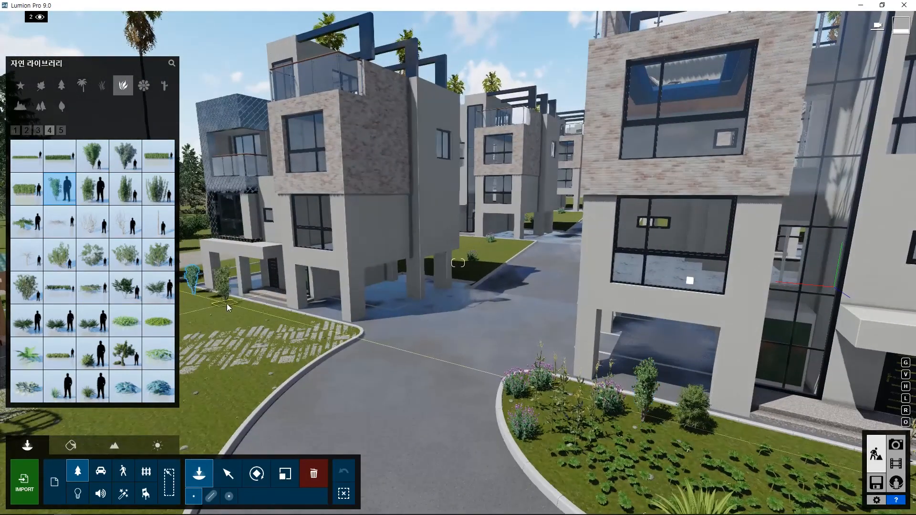
right_drag(331, 324, 355, 329)
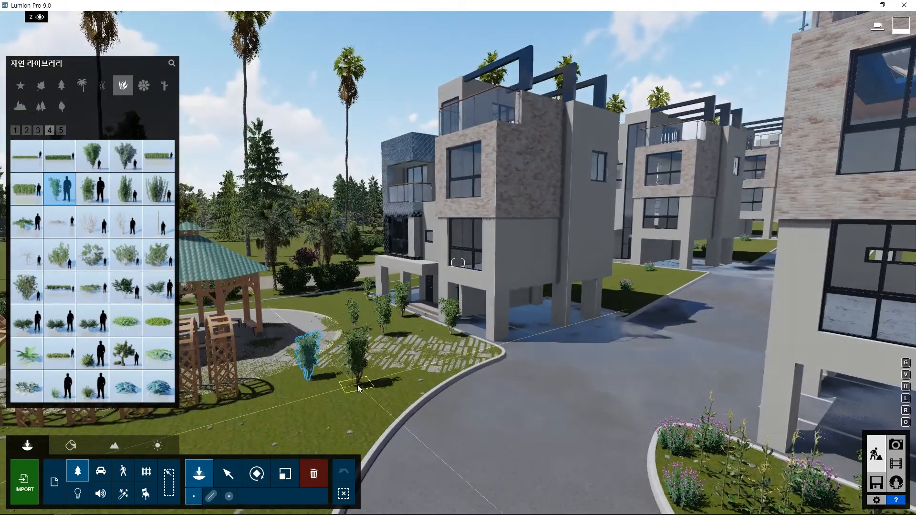
click(367, 384)
click(410, 385)
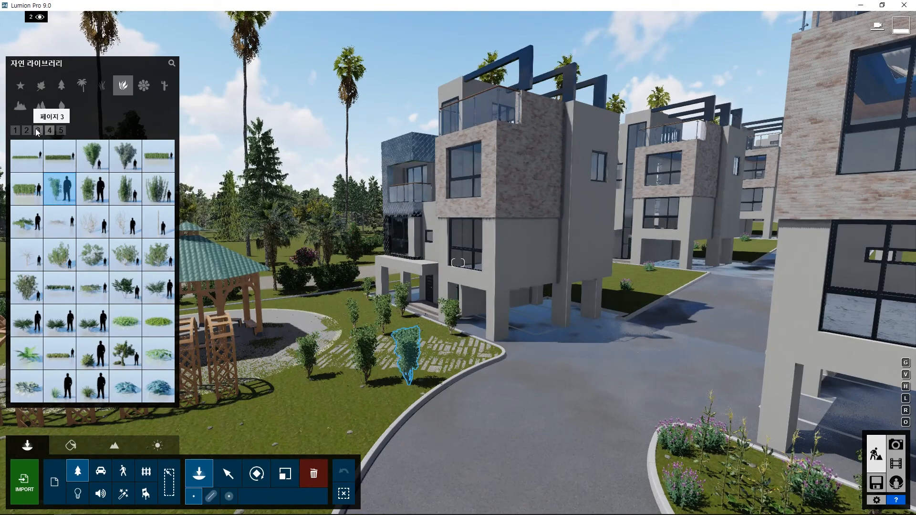
- Place purple lavender between the upright shrubs and across the lawn by the pavilion trellis
click(38, 131)
click(60, 189)
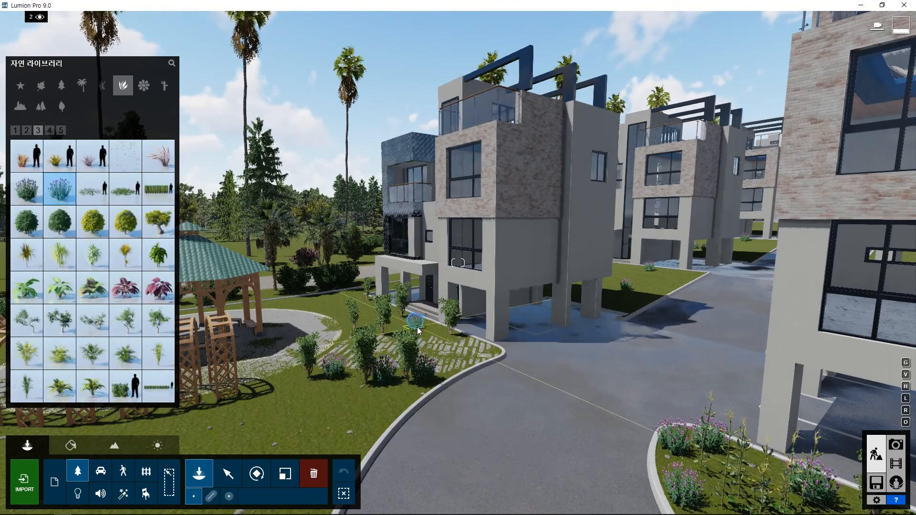
click(393, 332)
click(344, 326)
click(283, 382)
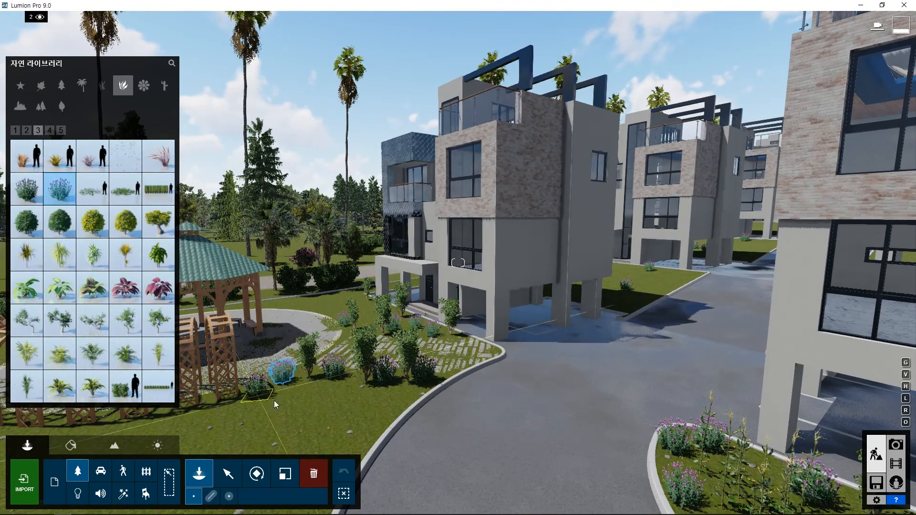
- Add purple lavender between the palms on the grass verge across the road from the front island
key(s)
right_drag(451, 334, 643, 297)
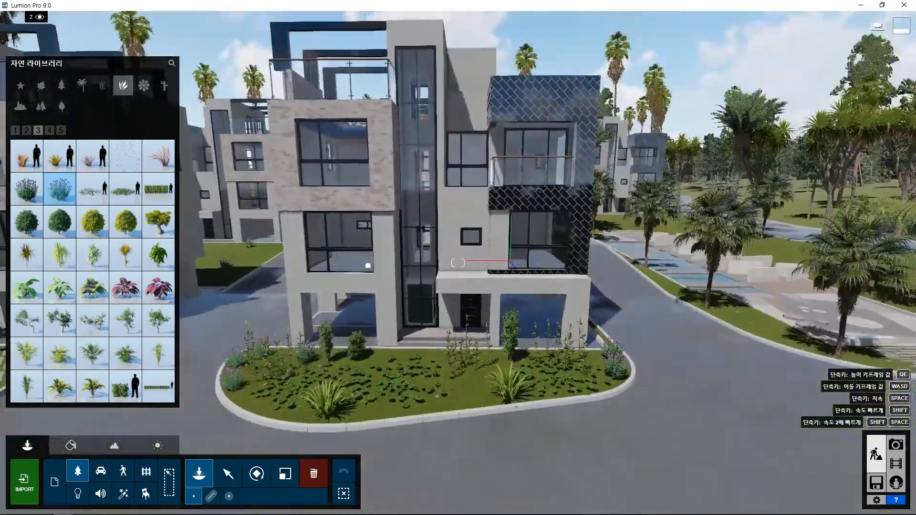
key(w)
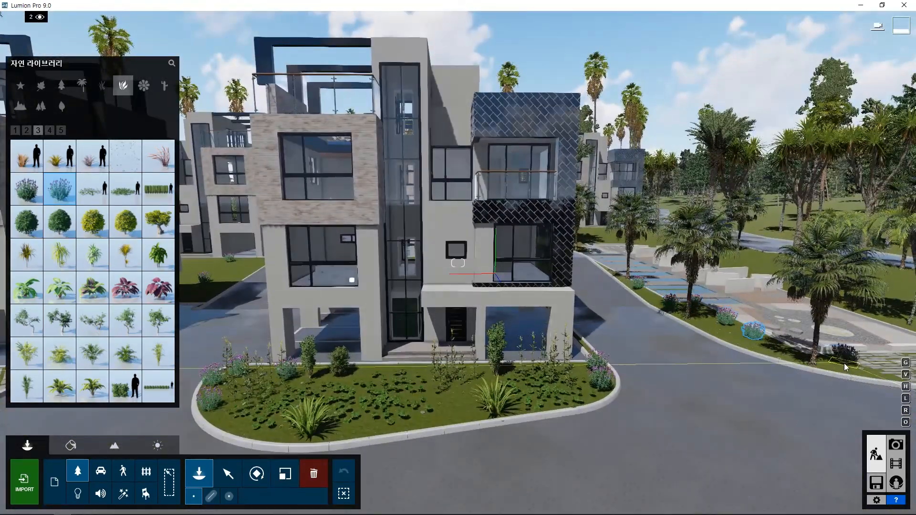
- Plant tall cone-shaped evergreens from the first plant library page on the verges around the parking plaza and road
click(102, 86)
click(123, 86)
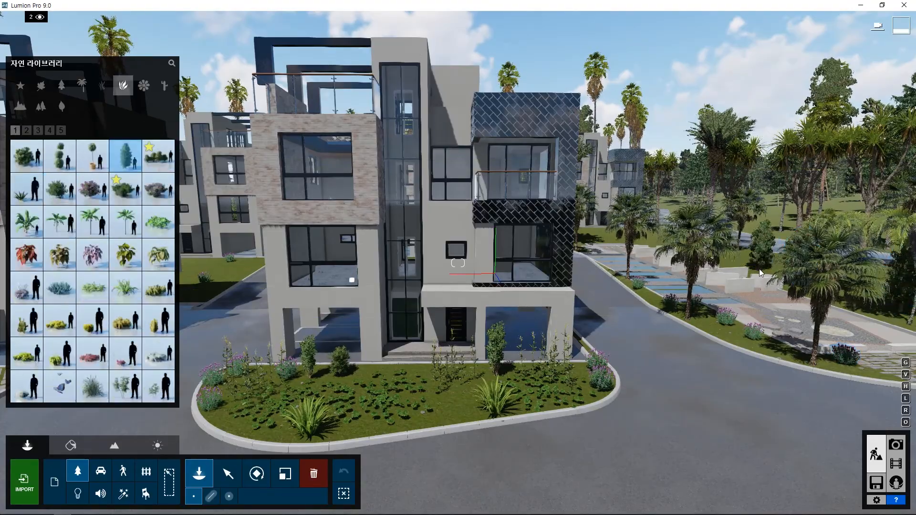
click(415, 389)
right_drag(383, 405, 427, 435)
key(s)
click(509, 420)
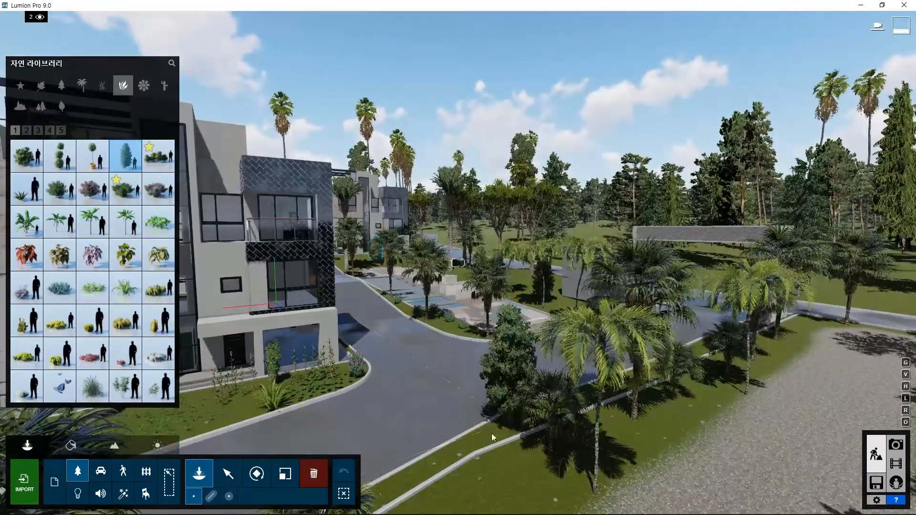
click(414, 481)
click(706, 347)
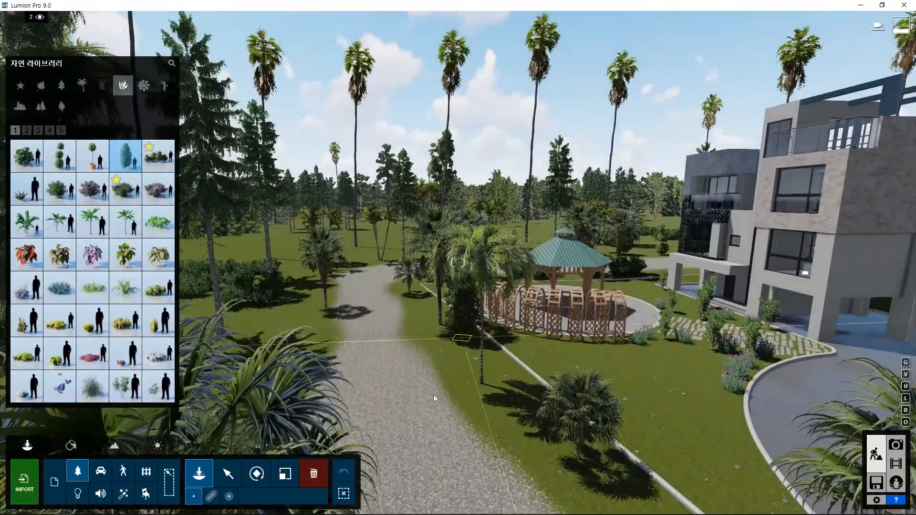
- Plant more cone-shaped evergreens around the pavilion and along both sides of the gravel path
key(w)
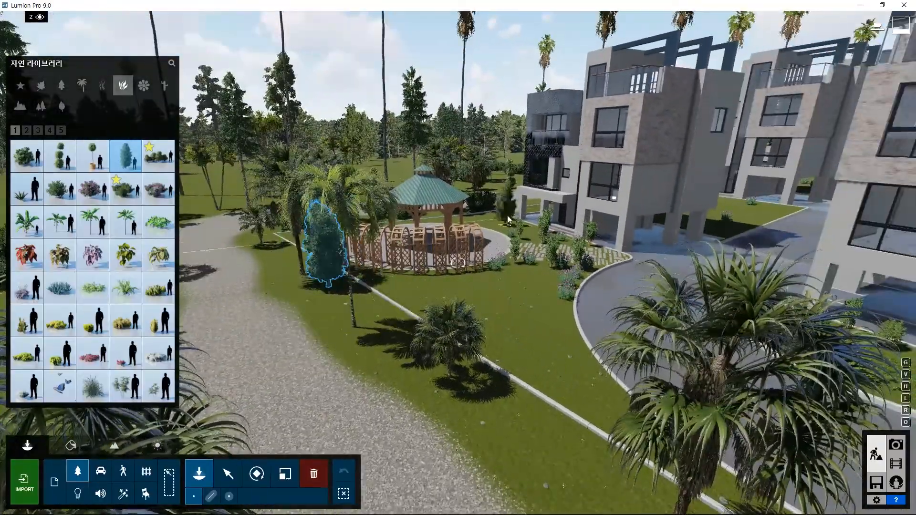
click(504, 203)
click(238, 248)
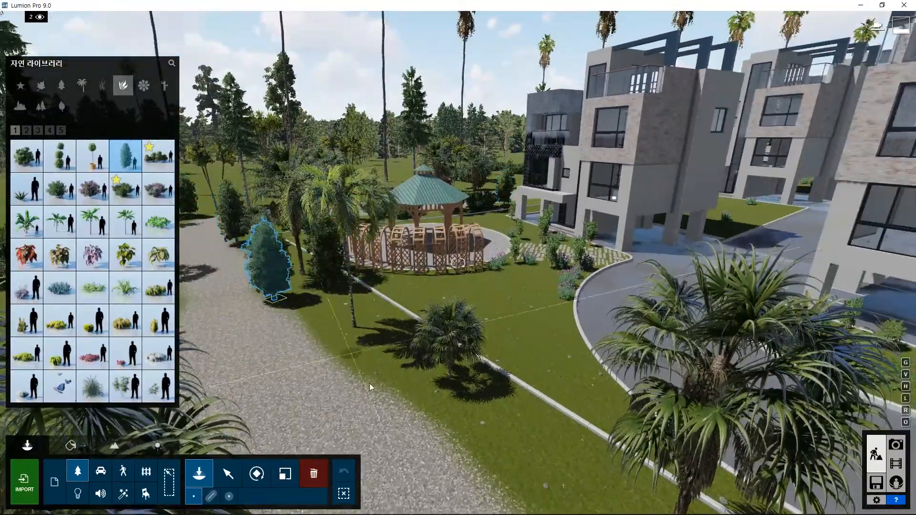
key(d)
right_drag(344, 348, 426, 275)
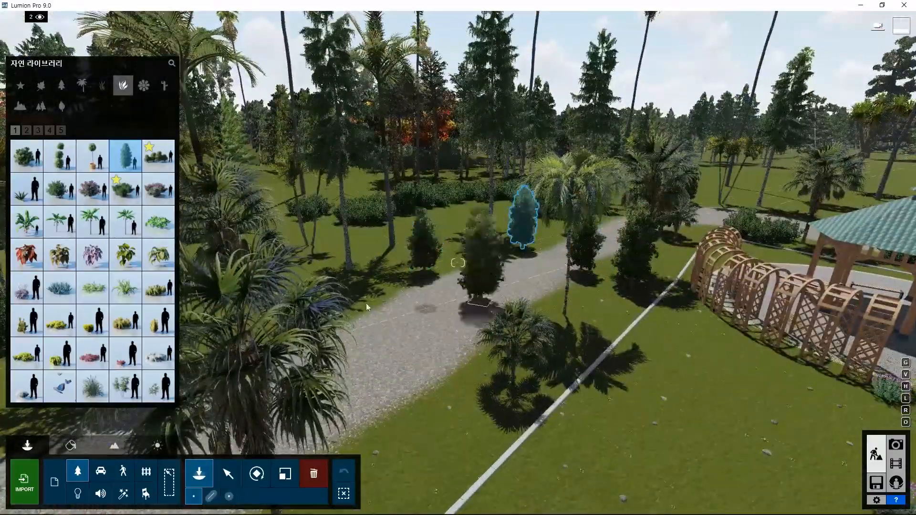
- Place tiered ball topiaries on the grass between the gravel path and the pavilion lawn
click(59, 155)
click(420, 472)
click(662, 328)
right_drag(662, 328, 754, 291)
key(w)
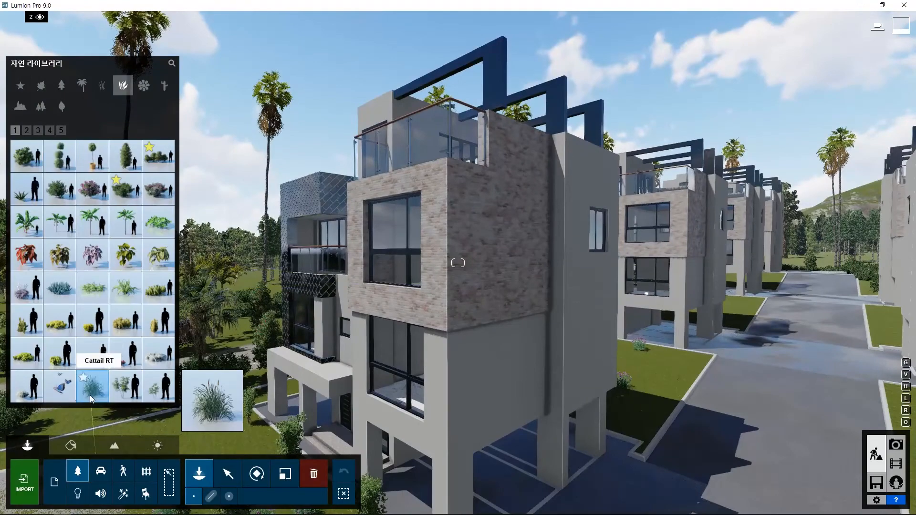
- Place low bush groups on the small lawns beside the driveway between the house rows
click(159, 155)
click(655, 367)
click(749, 305)
- Fill the lawn between two neighbouring houses with groups of leafy green bushes
click(126, 189)
right_drag(669, 351, 739, 357)
key(w)
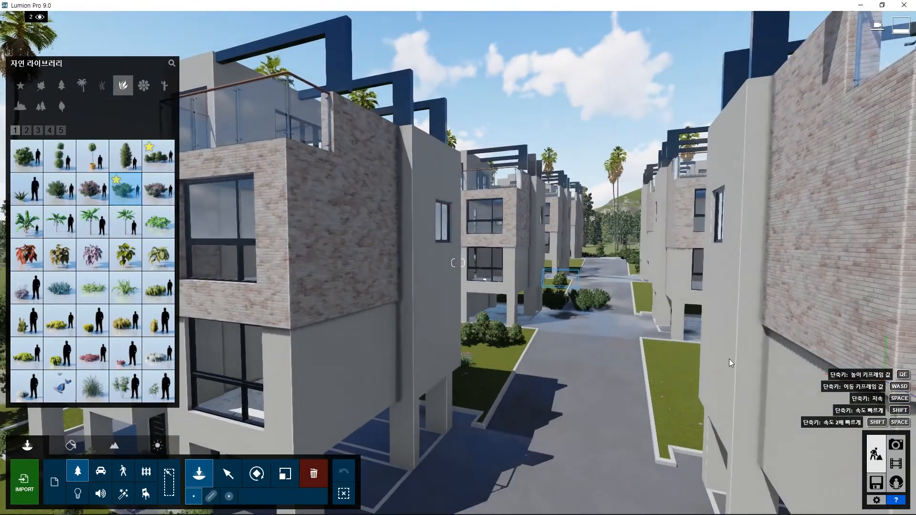
right_drag(604, 398, 668, 382)
click(640, 376)
right_drag(678, 432, 343, 372)
key(w)
click(484, 265)
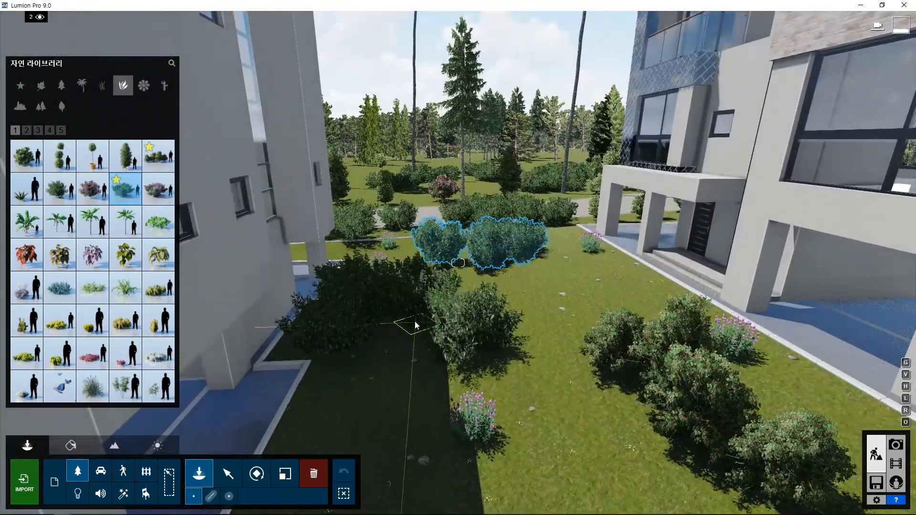
click(414, 326)
- Plant leafy green bush groups along the curb of the lawn in front of the houses across the driveway
right_drag(414, 327, 506, 306)
key(w)
right_drag(296, 320, 442, 329)
key(w)
click(592, 318)
right_drag(593, 356, 639, 363)
key(w)
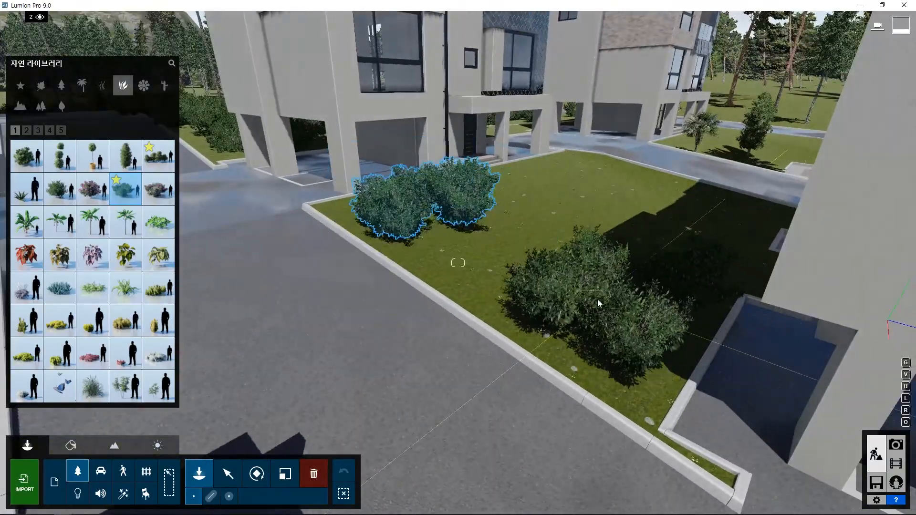
click(598, 301)
click(721, 207)
- Continue planting leafy green bush groups on the next lawns along the driveway
right_drag(583, 190, 482, 250)
key(w)
click(482, 251)
click(439, 380)
right_drag(439, 379, 496, 239)
key(s)
key(w)
click(527, 339)
click(437, 393)
click(405, 326)
- Add further leafy green bush groups to the remaining lawns between the house rows
right_drag(406, 325, 516, 367)
right_drag(352, 273, 416, 326)
key(w)
key(w)
click(556, 268)
click(400, 272)
click(760, 260)
- Switch to the cone-shaped evergreen and plant several among the bushes on the lawns between the houses
click(125, 157)
click(660, 291)
click(557, 394)
right_drag(558, 395, 334, 351)
key(s)
click(469, 381)
click(583, 243)
click(484, 243)
right_drag(566, 388, 459, 374)
key(w)
click(442, 377)
- Plant more cone-shaped evergreens on the lawns further along the house row
right_drag(576, 174, 470, 383)
click(470, 383)
click(470, 208)
click(548, 265)
right_drag(548, 264, 359, 365)
click(233, 396)
key(s)
right_drag(233, 396, 205, 432)
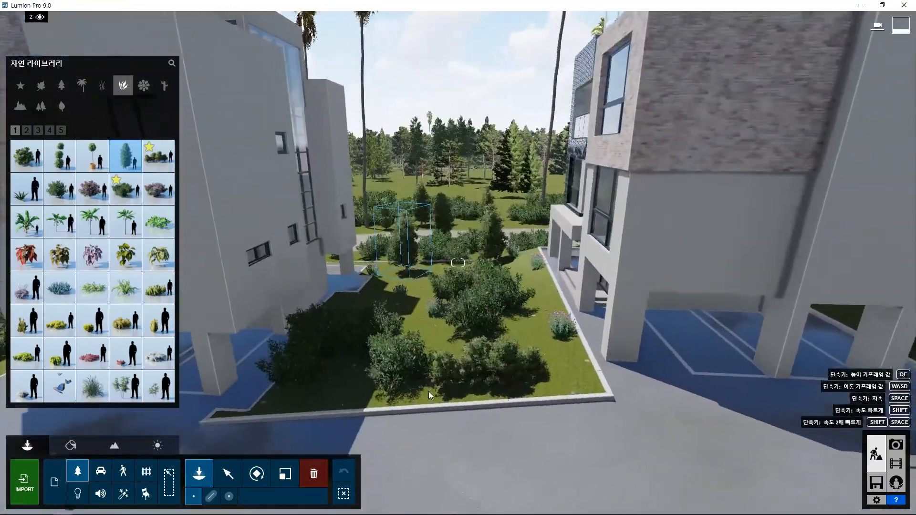
click(351, 400)
- Place cone-shaped evergreens beside the grey house wall and bushes on the lawn between two houses
key(a)
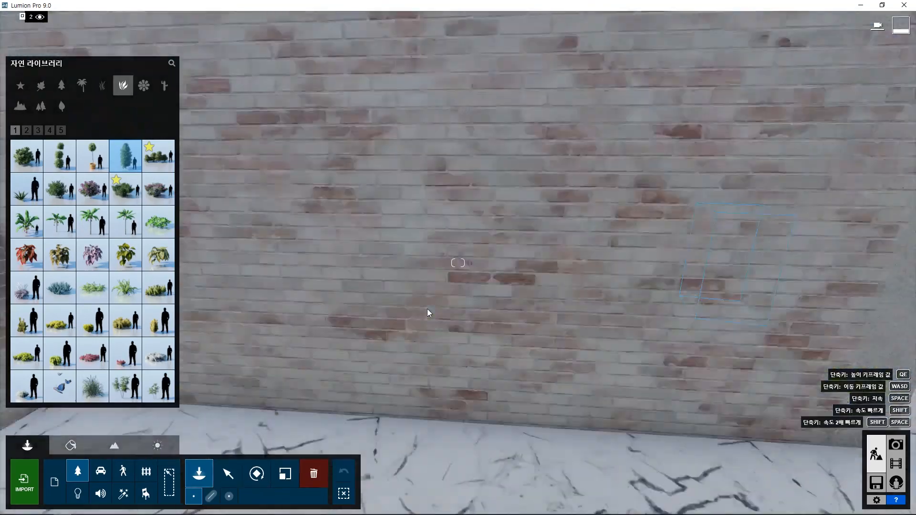
right_drag(428, 309, 448, 305)
click(449, 317)
click(372, 310)
click(427, 421)
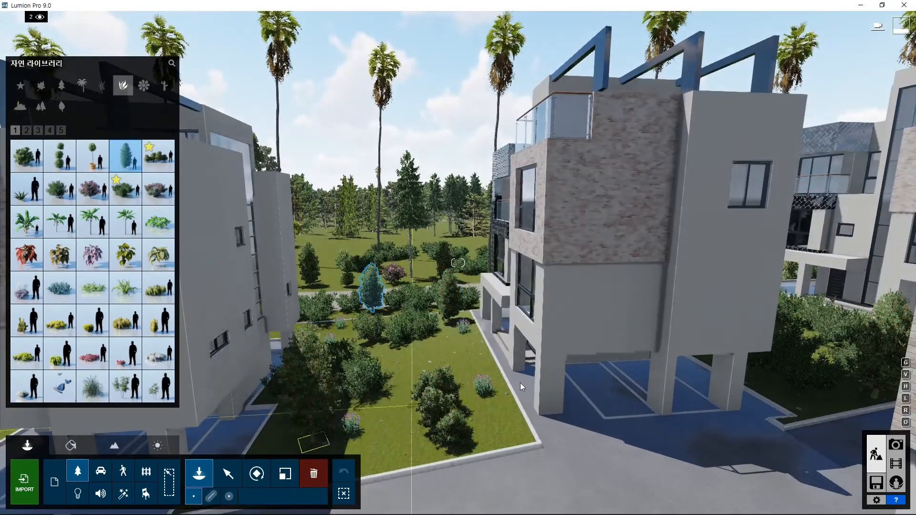
right_drag(348, 351, 328, 382)
click(327, 383)
- Add pink flowering shrubs near the curb of the lawn between the houses and on the neighbouring lawn
click(93, 189)
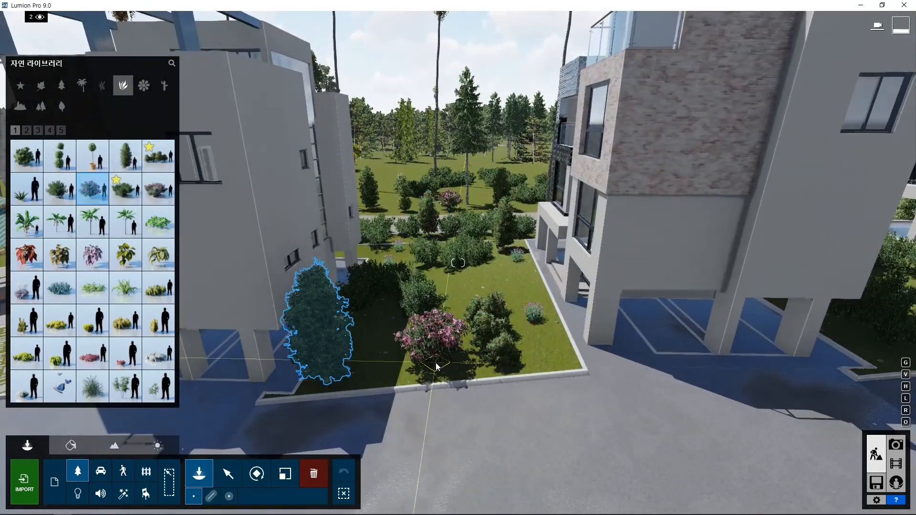
click(434, 369)
right_drag(433, 369, 408, 313)
key(a)
click(462, 316)
- Place leafy green bush groups on the lawn beside the pavilion trellis, along the white edging
click(125, 189)
click(449, 332)
click(229, 322)
right_drag(597, 382, 399, 362)
click(366, 352)
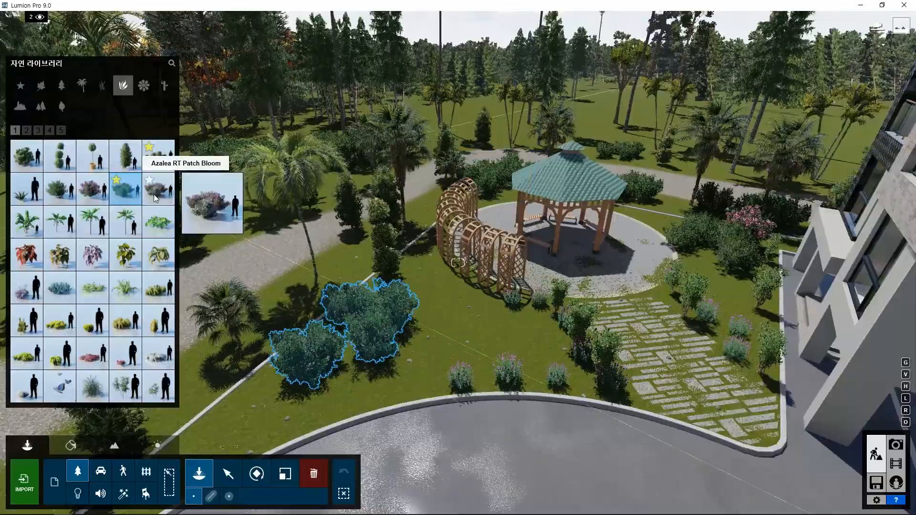
- Add Azalea RT Patch Bloom shrubs beside the green bushes and next to the topiary by the gravel path
click(156, 190)
click(454, 343)
right_drag(640, 375, 504, 349)
click(510, 347)
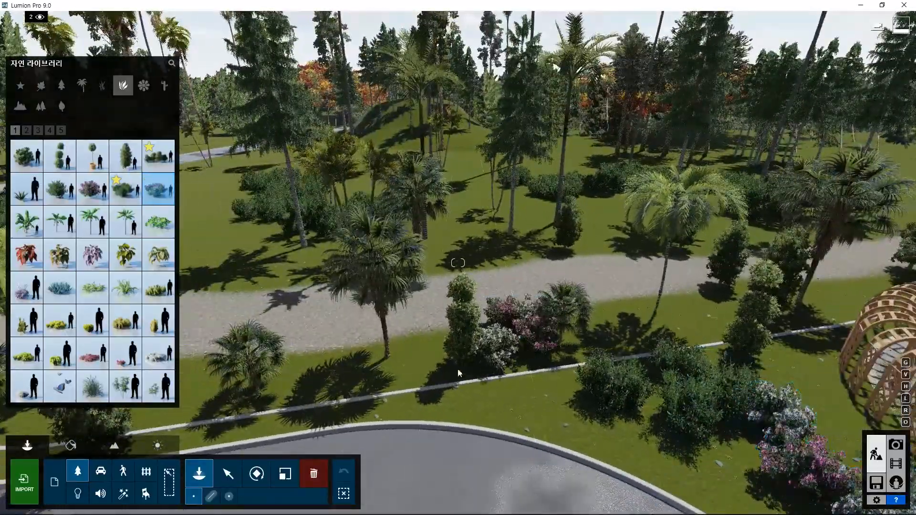
- Plant Azalea RT Patch Bloom shrubs on the grass across the gravel path and on the lawn beside the stone plaza
click(263, 266)
right_drag(563, 300, 439, 282)
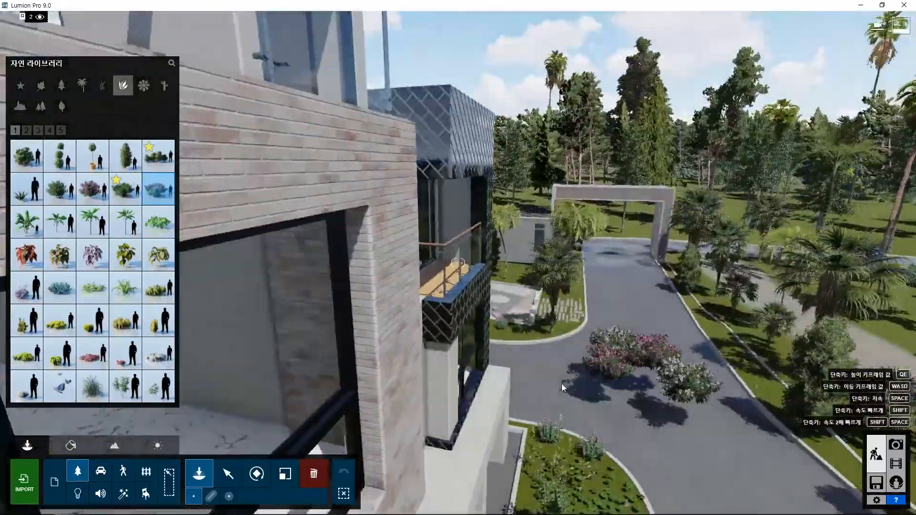
right_drag(563, 384, 612, 276)
click(613, 276)
- Plant yellow-green leafy ground plants along the grey house wall, beside the stepping-stone path and on the roadside lawn between the houses
click(102, 86)
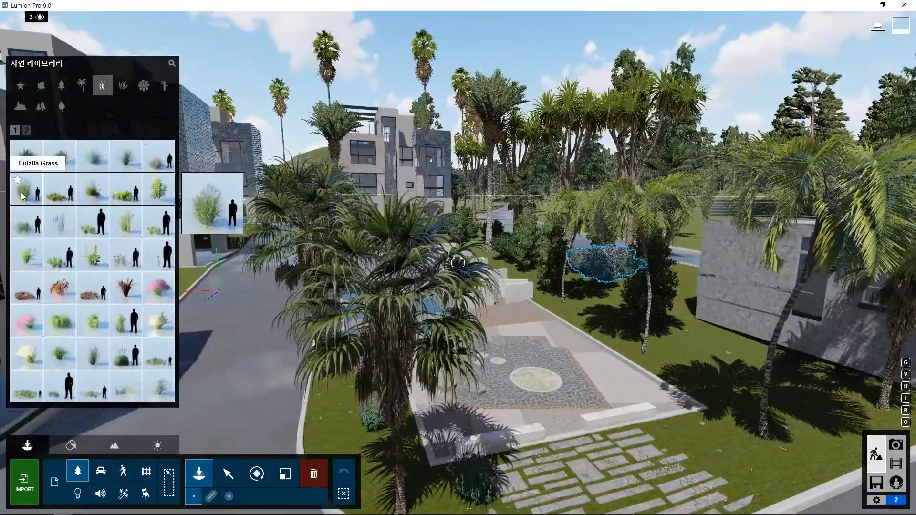
click(59, 188)
click(836, 380)
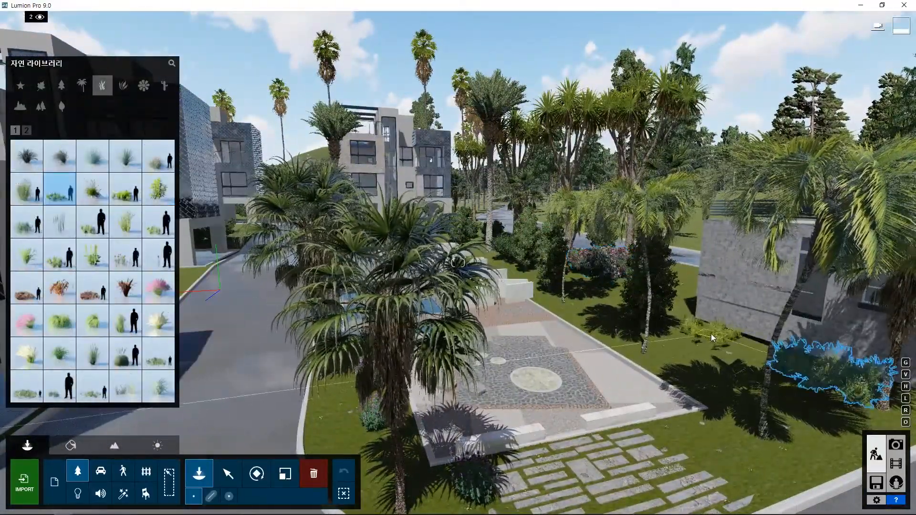
click(728, 350)
key(w)
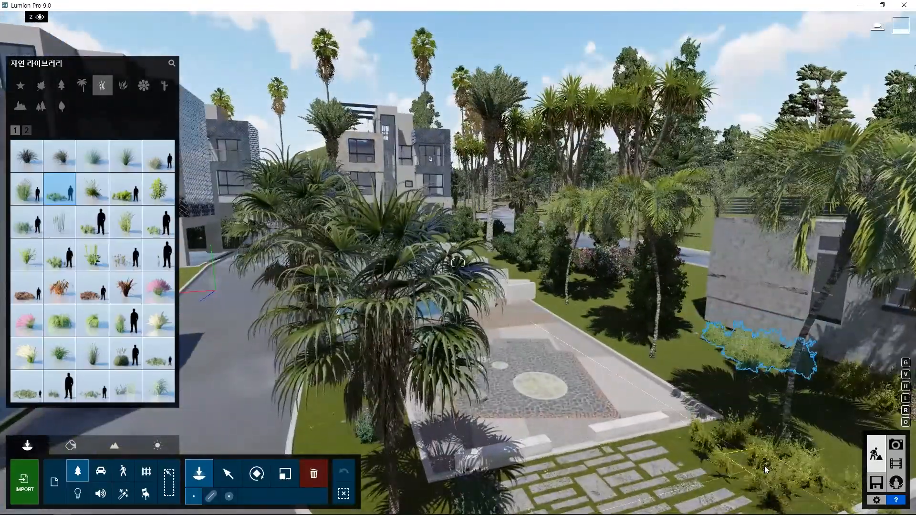
click(765, 466)
right_drag(765, 467, 812, 335)
click(608, 195)
- Add a green bush group and Azalea RT Patch Bloom shrubs to the lawn between the houses
click(123, 86)
click(125, 189)
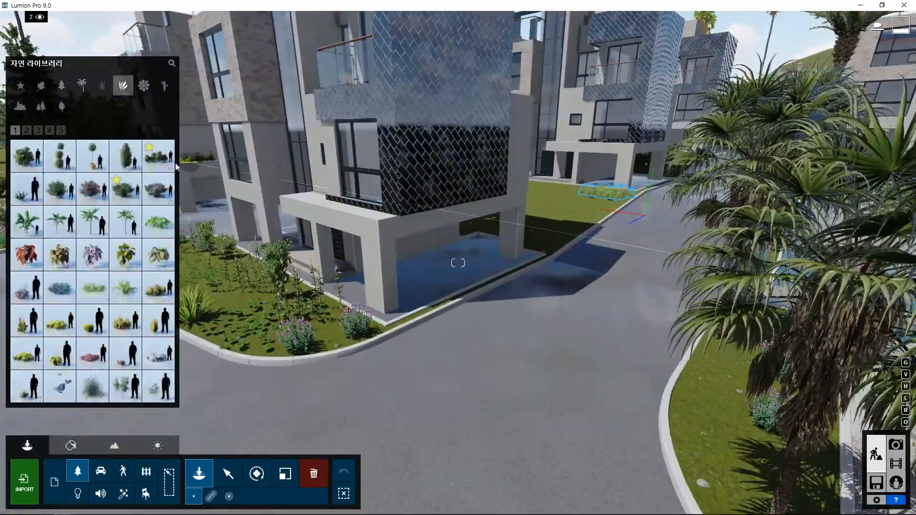
click(558, 206)
key(w)
right_drag(536, 234, 411, 224)
click(158, 189)
click(448, 304)
click(446, 305)
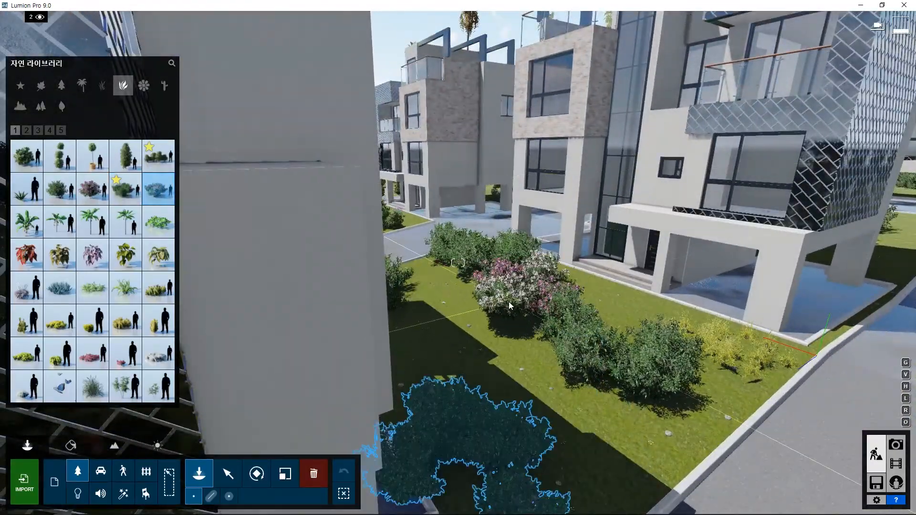
- Plant a cone-shaped evergreen on the roadside lawn strip behind the house with the carport
click(130, 165)
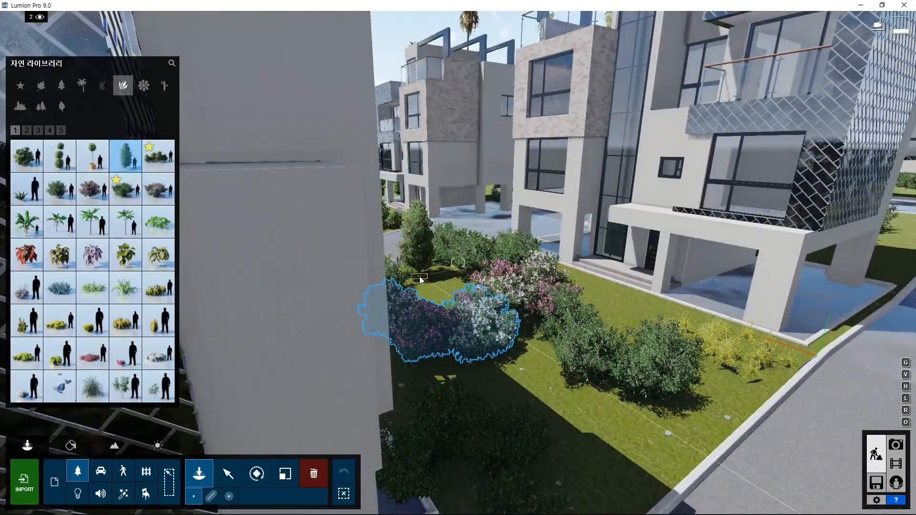
key(s)
key(w)
right_drag(502, 316, 751, 292)
click(749, 290)
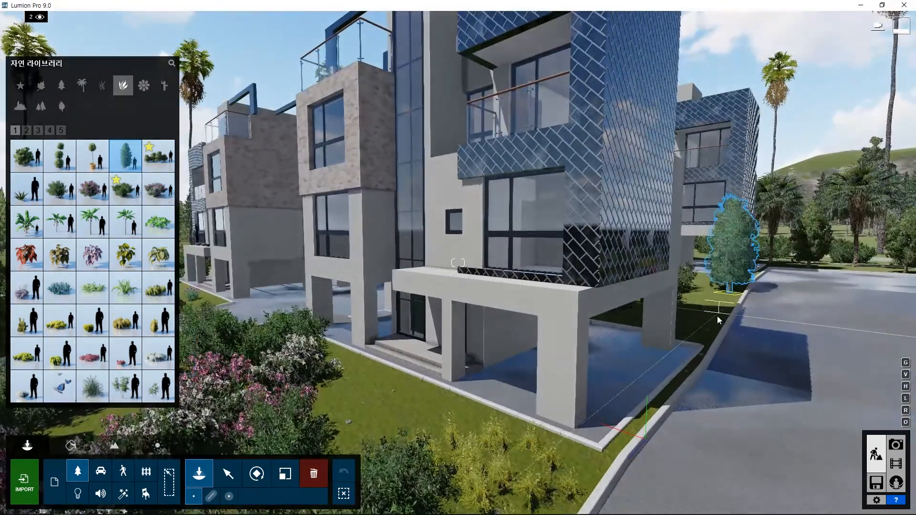
- Plant slender leafy shrubs along the front edge of the house and on the lawn strip beside its carport
click(126, 385)
click(540, 412)
click(358, 370)
click(460, 413)
click(573, 466)
- Plant a slender broadleaf tree on the front lawn beside the green bushes and azaleas
click(41, 92)
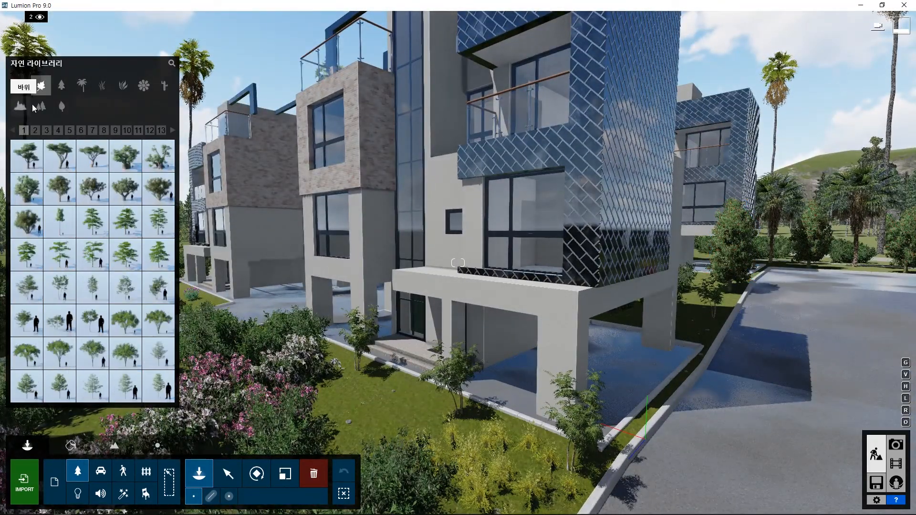
click(93, 386)
key(s)
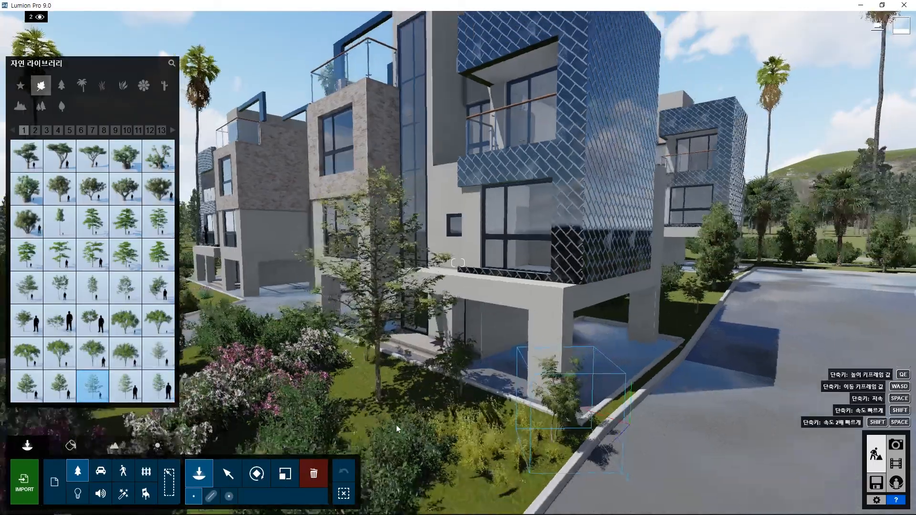
right_drag(370, 418, 424, 463)
click(423, 463)
- Plant slender broadleaf trees on the grass verge along the water channels and on the lawn beside the paved plaza
right_drag(740, 256, 497, 446)
key(s)
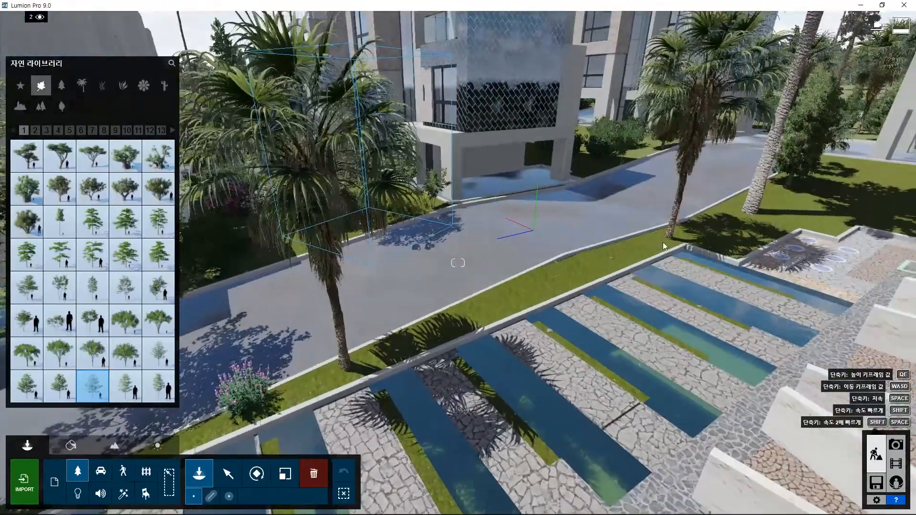
mouse_move(115, 298)
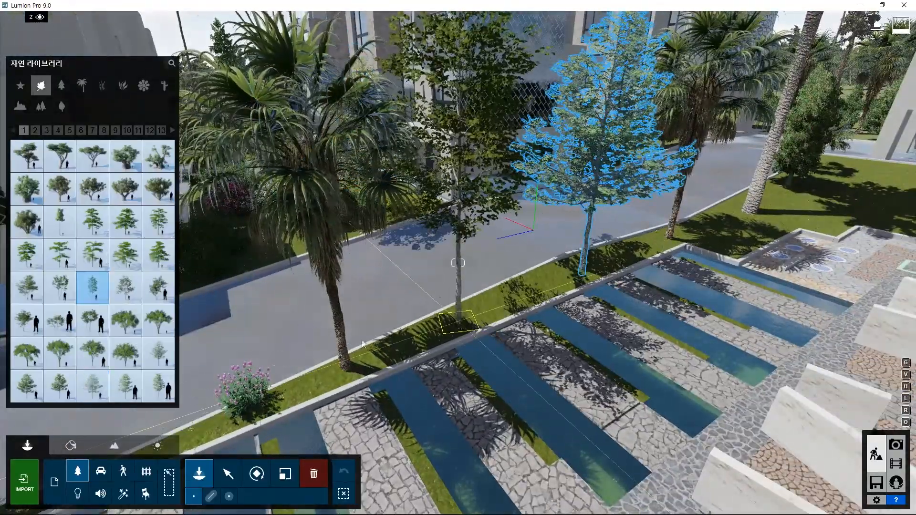
click(125, 386)
click(93, 388)
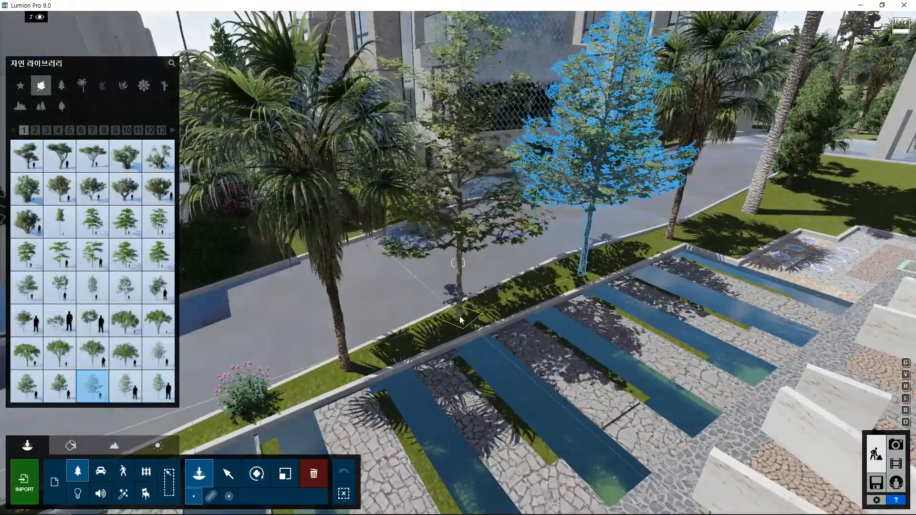
click(459, 316)
right_drag(519, 382, 690, 265)
click(859, 353)
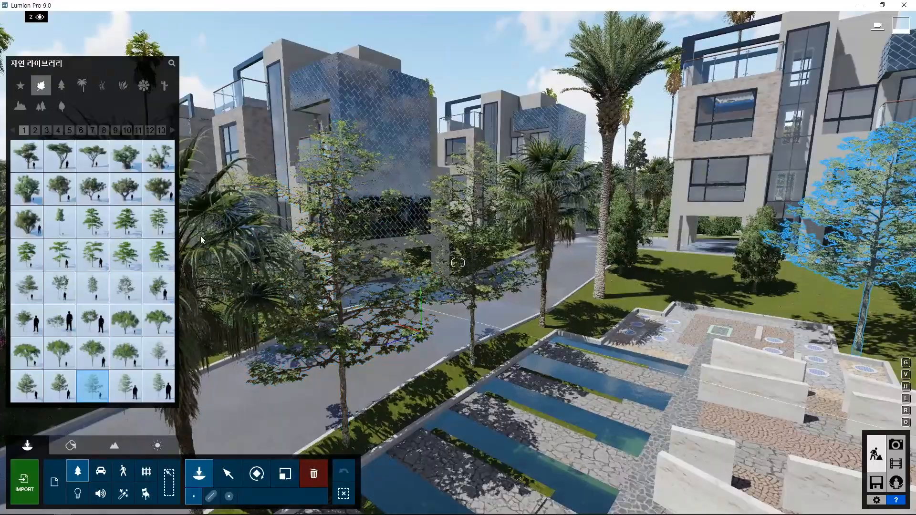
- Plant large pink-flowering shrubs on the lawn next to the paved plaza with the white walls
click(69, 130)
click(93, 189)
click(676, 282)
click(828, 285)
right_drag(568, 316, 425, 282)
key(w)
key(d)
click(412, 305)
- Plant pink-flowering shrubs beside the grey house wall on the shaded lawn between the houses
key(d)
right_drag(352, 323, 649, 256)
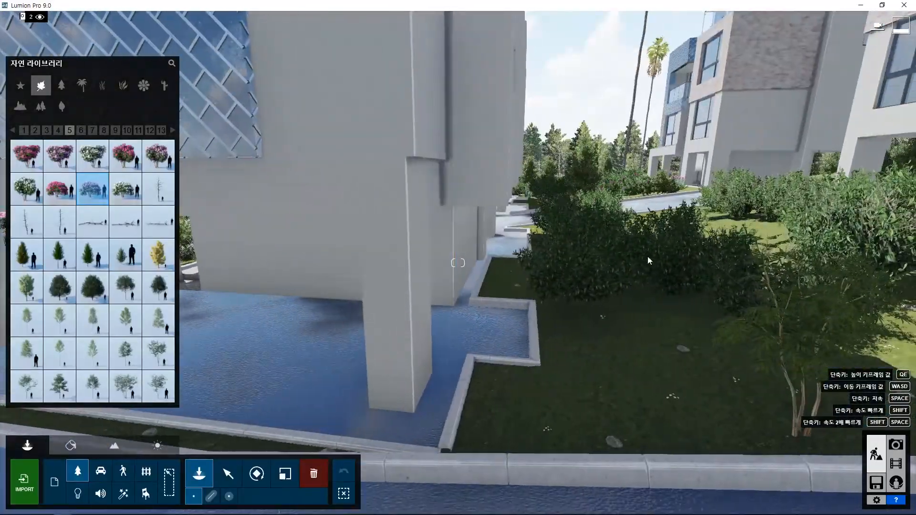
key(q)
click(577, 291)
right_drag(576, 291, 588, 410)
key(s)
click(483, 437)
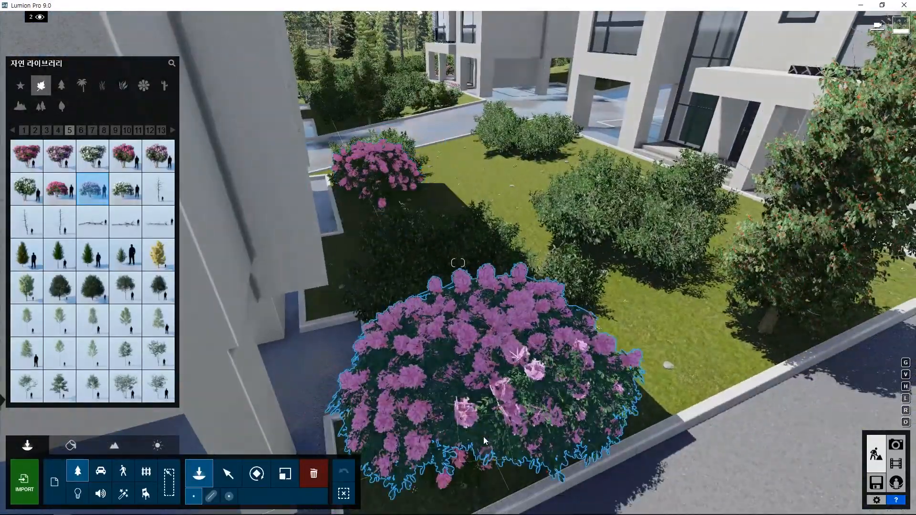
- Plant low yellow-leaved trees on the lawn around the corner of the neighbouring house
key(d)
click(126, 190)
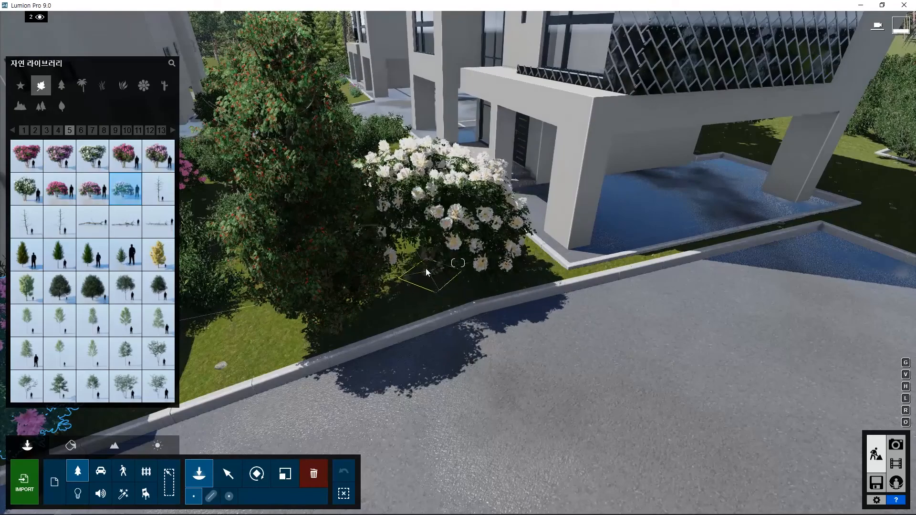
click(81, 130)
click(104, 130)
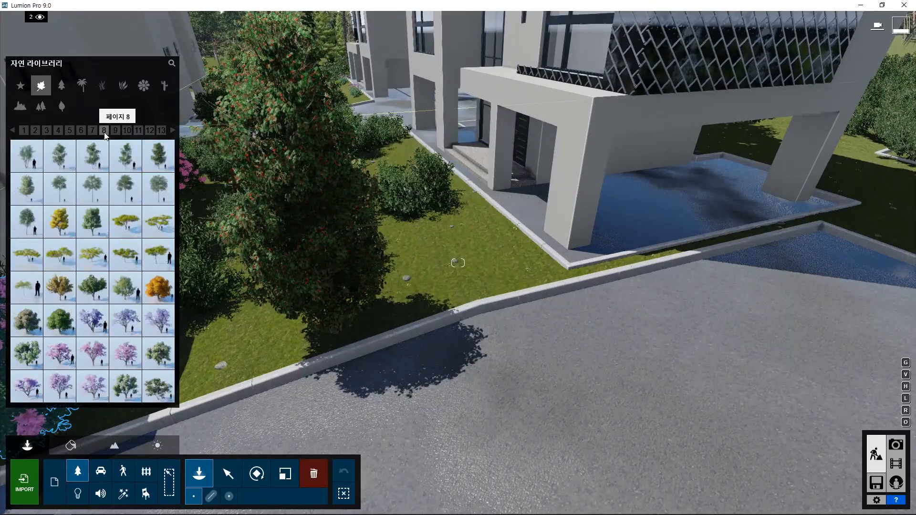
click(91, 258)
key(s)
right_drag(404, 273, 634, 268)
click(634, 267)
click(812, 348)
- Plant four small green trees around the berry-covered tree on the lawn between the houses
key(s)
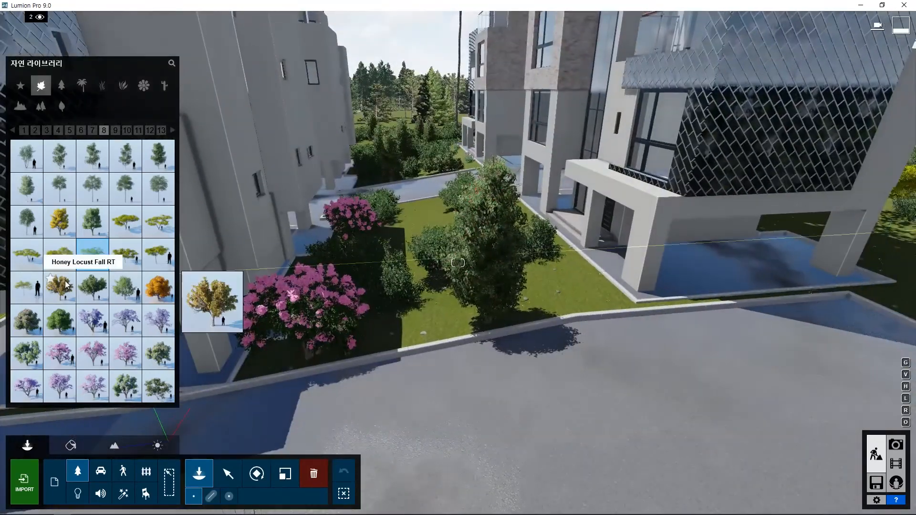
click(115, 130)
click(157, 353)
click(426, 194)
click(594, 305)
click(543, 313)
click(422, 335)
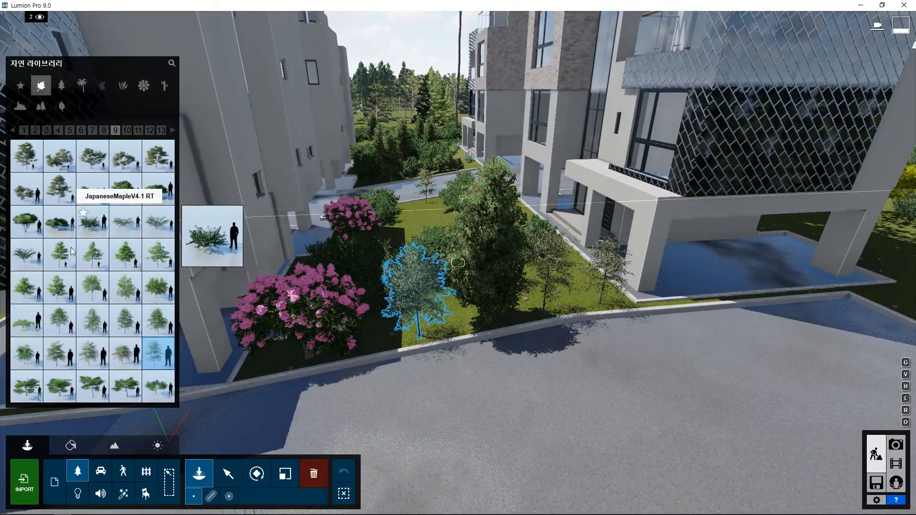
- Plant orange-red-leaved trees at the far end of the lawn between the houses and beside the palm by the water channels
click(127, 130)
click(92, 320)
click(418, 204)
click(414, 204)
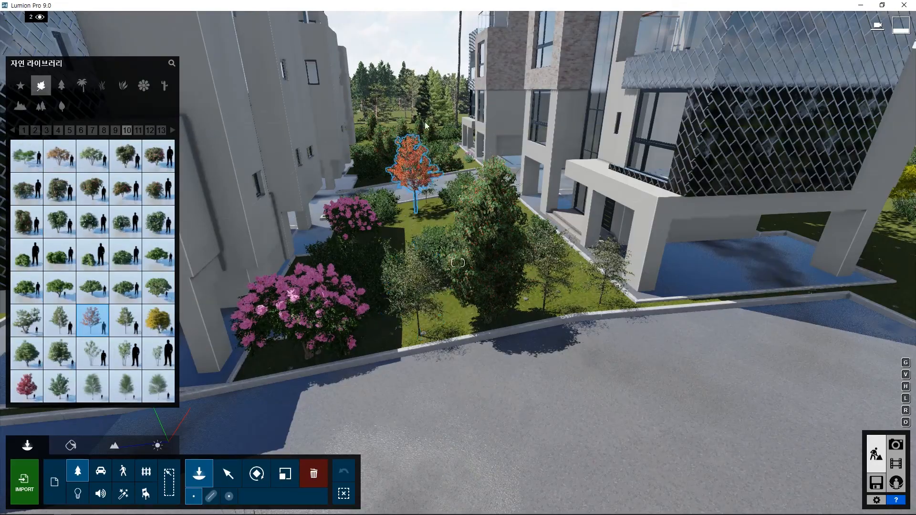
click(349, 143)
right_drag(349, 141, 186, 184)
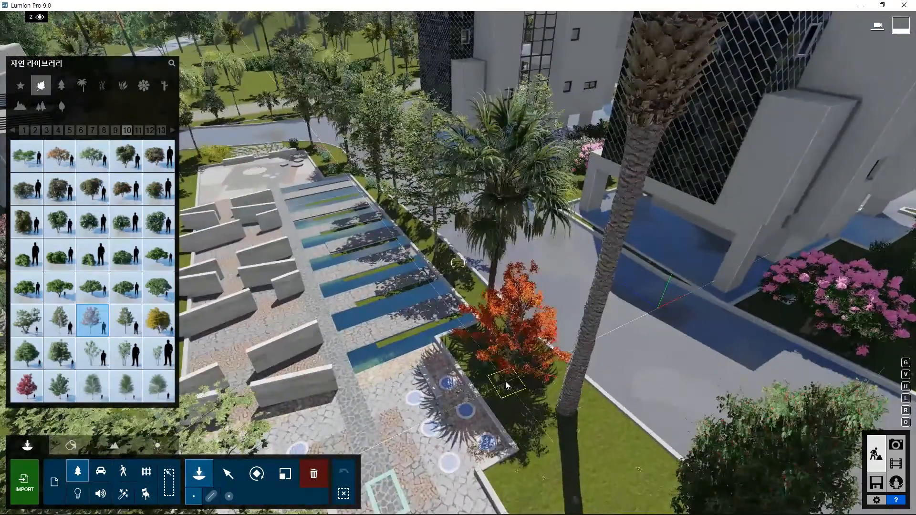
click(507, 382)
- Plant white-flowering shrubs on the lawns around the paved plaza and beside the neighbouring house
right_drag(507, 382, 530, 439)
click(92, 222)
click(659, 458)
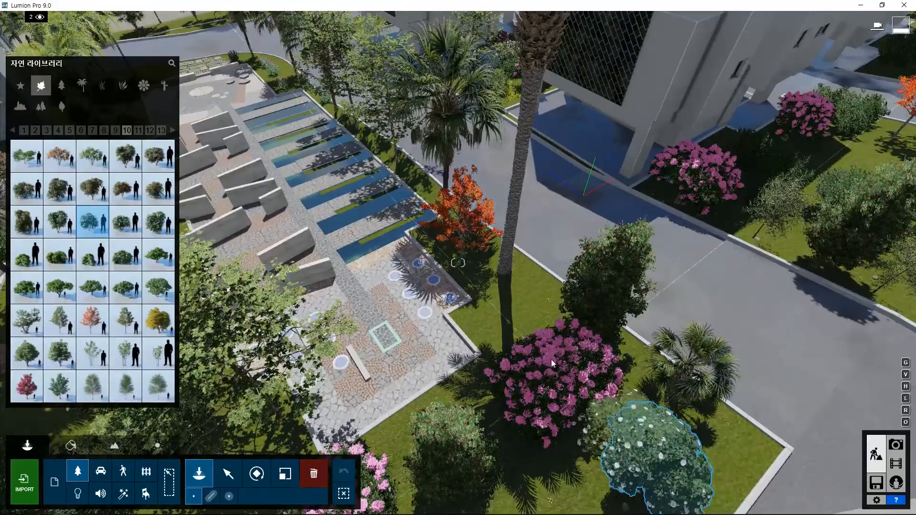
right_drag(659, 458, 573, 468)
click(520, 381)
right_drag(520, 381, 449, 405)
click(412, 333)
right_drag(412, 333, 306, 291)
click(217, 243)
- Place a Japanese Sapphireberry S 02 among the green bushes on the lawn beside the house roof
right_drag(217, 243, 215, 343)
click(126, 353)
click(354, 318)
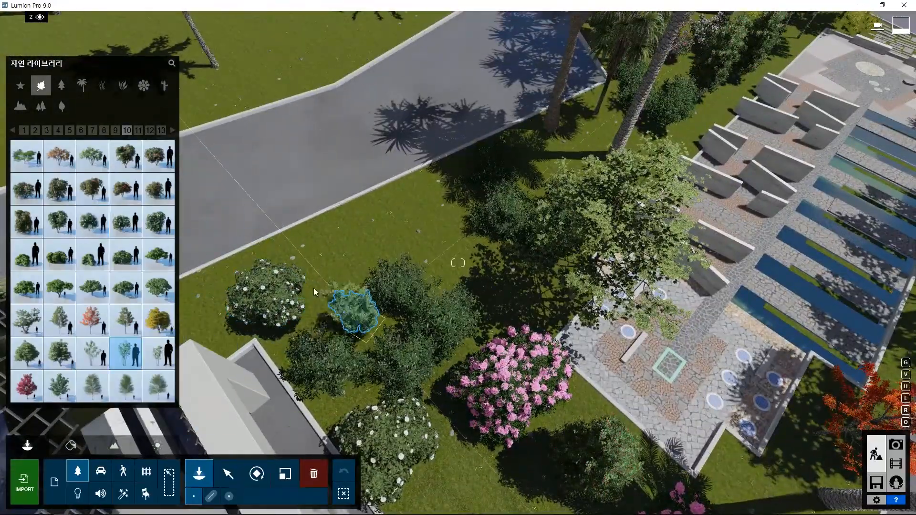
- Plant red-flowering shrubs on the roadside lawn by the palms and on the neighbouring lawns
click(27, 222)
click(477, 159)
click(394, 201)
right_drag(525, 229, 366, 219)
click(366, 218)
click(474, 227)
right_drag(474, 228, 692, 186)
click(658, 193)
- Plant more red-flowering shrubs in the strip between the house wall and the white lawn edging
right_drag(405, 189, 687, 246)
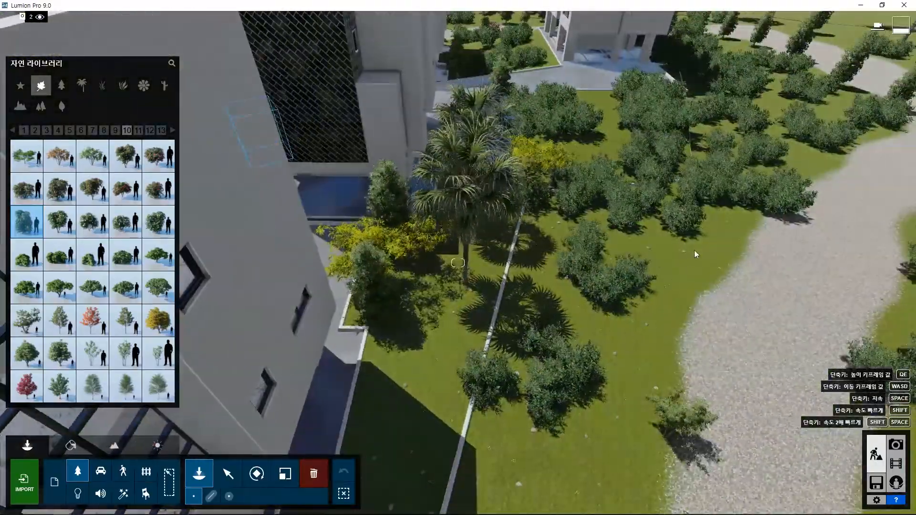
click(460, 328)
right_drag(460, 328, 314, 254)
click(516, 286)
click(374, 214)
click(369, 260)
- Plant round light-green trees on the lawn along the white edging beside the red-flowering shrubs
click(96, 324)
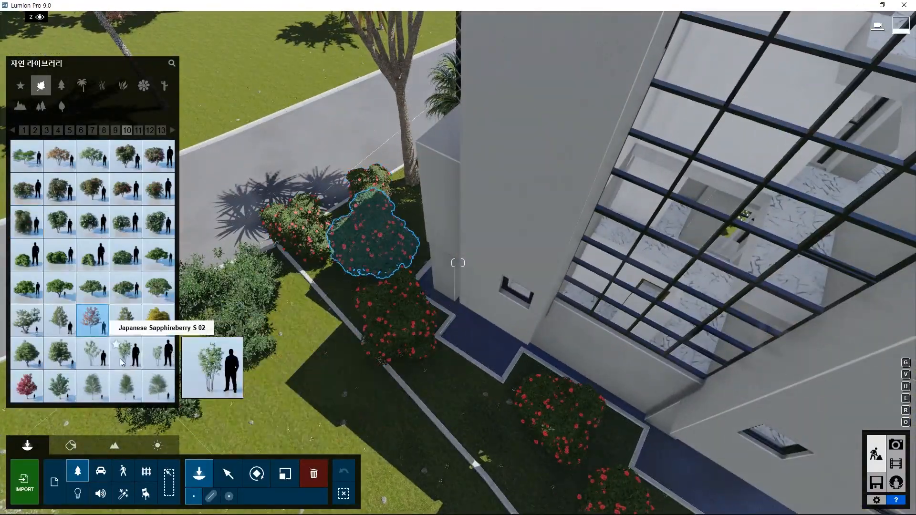
click(138, 131)
click(59, 156)
click(94, 386)
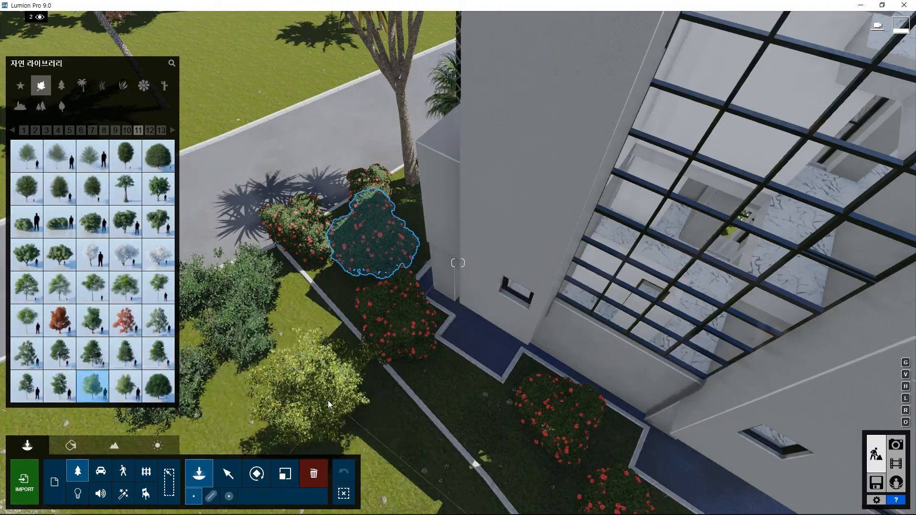
click(333, 403)
key(s)
click(401, 340)
- Plant more round light-green trees among the bushes behind the houses and along the gravel path
right_drag(480, 354, 354, 187)
right_drag(321, 285, 574, 199)
click(535, 288)
click(698, 270)
click(602, 340)
click(514, 398)
right_drag(513, 398, 570, 253)
click(592, 203)
click(717, 249)
click(820, 301)
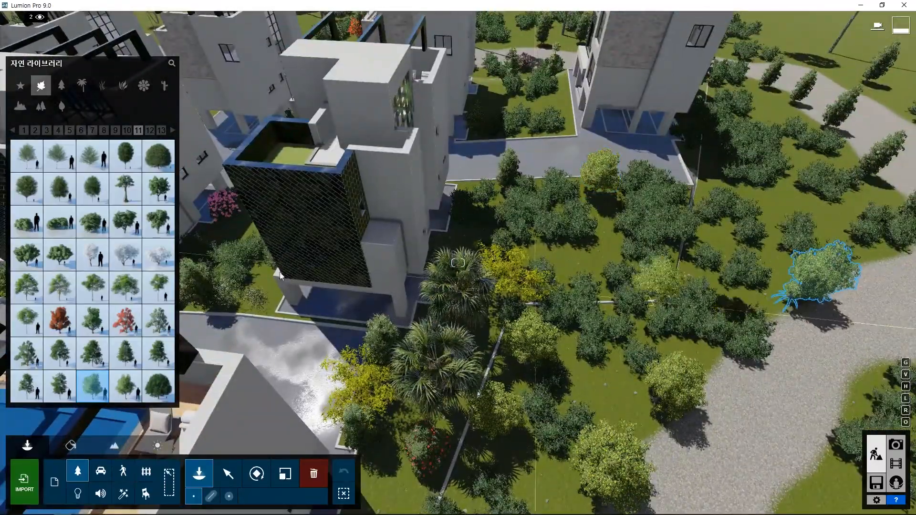
- Plant large yellow-leaved trees on the open grass in front of the forest behind the houses
right_drag(482, 396, 567, 269)
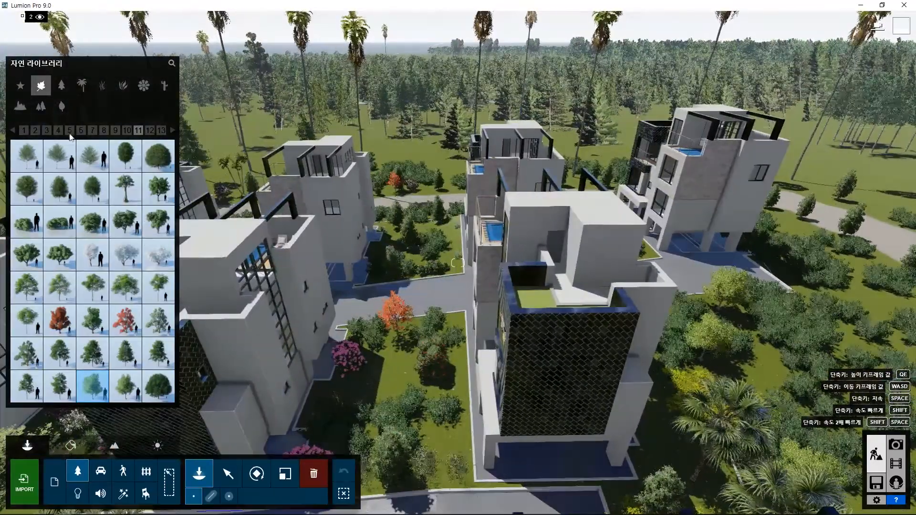
click(104, 130)
click(60, 221)
click(418, 154)
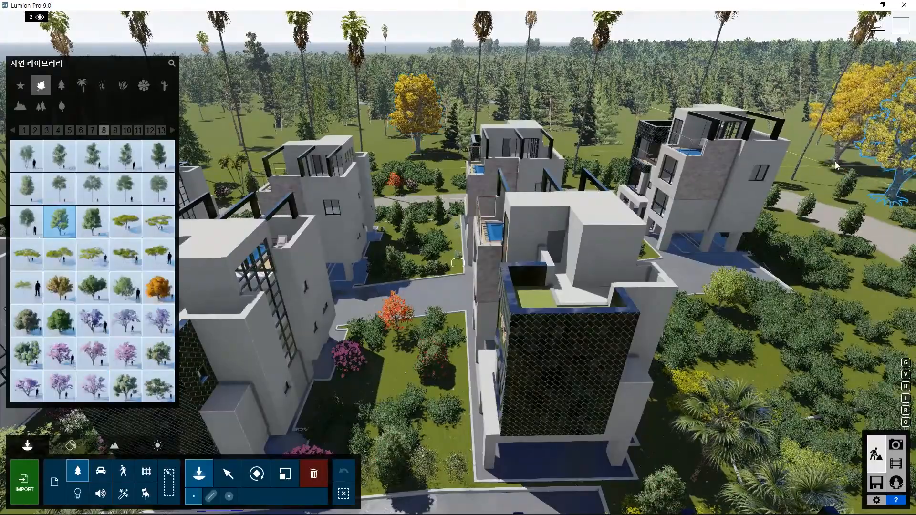
click(769, 136)
click(637, 239)
- Plant more large yellow-leaved trees across the distant grassland at the edge of the forest
right_drag(638, 191, 489, 169)
click(426, 154)
right_drag(553, 162, 473, 205)
drag(473, 205, 553, 162)
right_drag(428, 165, 421, 233)
drag(421, 233, 415, 174)
right_drag(415, 173, 363, 162)
right_drag(463, 172, 456, 181)
drag(454, 181, 467, 162)
click(372, 98)
click(305, 74)
click(211, 86)
- Plant large yellow-leaved trees among the tall palms on the grassland beyond the gravel path
right_drag(305, 74, 737, 347)
click(517, 230)
click(427, 307)
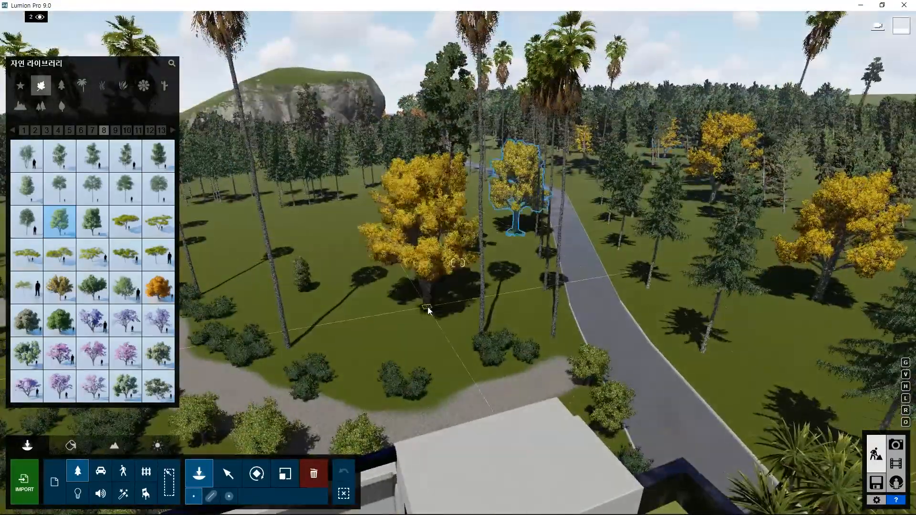
click(307, 245)
click(228, 254)
- Plant large round green broadleaf trees among the yellow trees and palms between the gravel path and the road
click(81, 130)
click(96, 164)
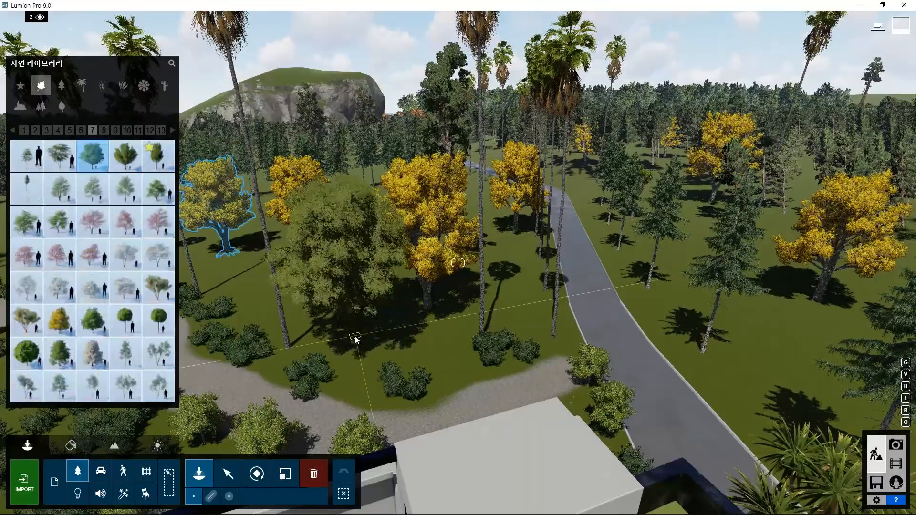
click(358, 192)
right_drag(457, 351, 400, 321)
click(267, 272)
click(453, 402)
right_drag(454, 403, 615, 401)
click(695, 282)
right_drag(546, 360, 630, 353)
click(644, 276)
- Plant more large green broadleaf trees across the distant grassland towards the forest edge
right_drag(644, 275, 725, 298)
key(s)
right_drag(830, 183, 712, 167)
key(s)
click(662, 168)
click(454, 127)
right_drag(454, 127, 716, 148)
click(525, 127)
click(478, 126)
- Fill the gaps between the yellow trees and on the grass across the road with more large green broadleaf trees
right_drag(479, 126, 477, 226)
click(239, 205)
click(220, 145)
click(496, 214)
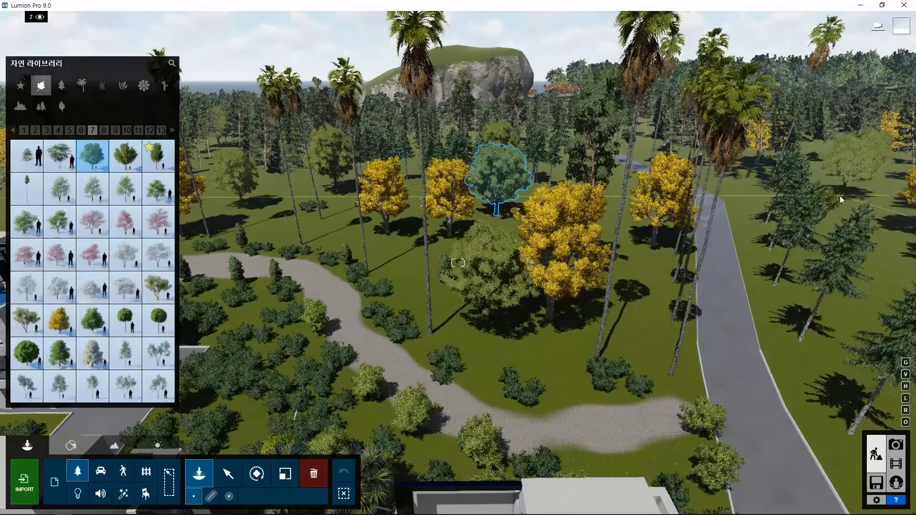
click(840, 199)
click(900, 266)
click(334, 229)
click(271, 226)
- Plant small pink flowering trees along the gravel path behind the nearest town house
key(s)
right_drag(271, 225, 205, 282)
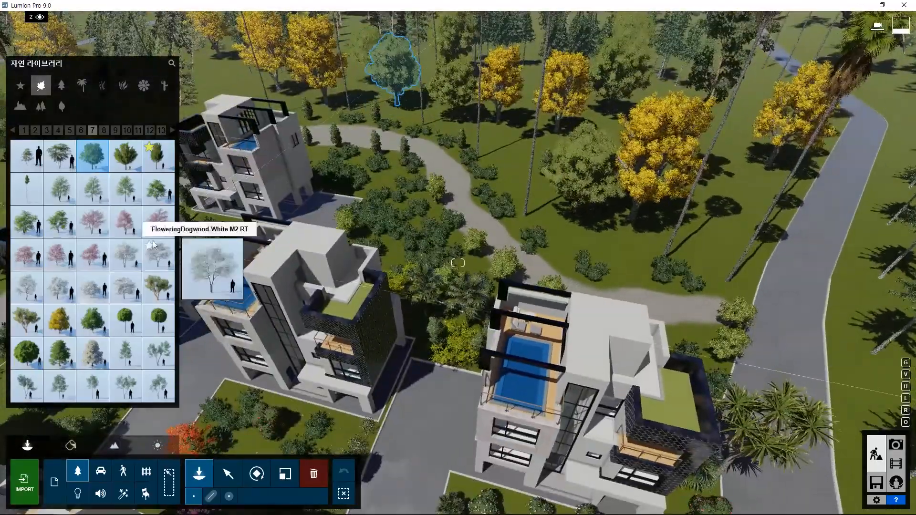
click(127, 224)
click(563, 256)
click(630, 269)
click(690, 332)
click(712, 285)
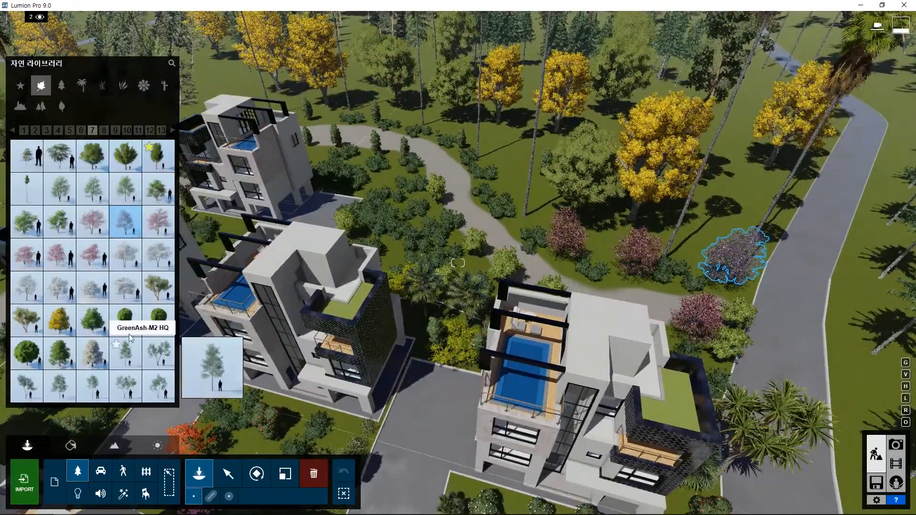
- Plant FloweringDogwood-White M2 RT trees beside the gravel path and on the grass behind the far houses
click(158, 255)
click(506, 178)
key(s)
right_drag(507, 178, 392, 133)
click(296, 243)
click(238, 256)
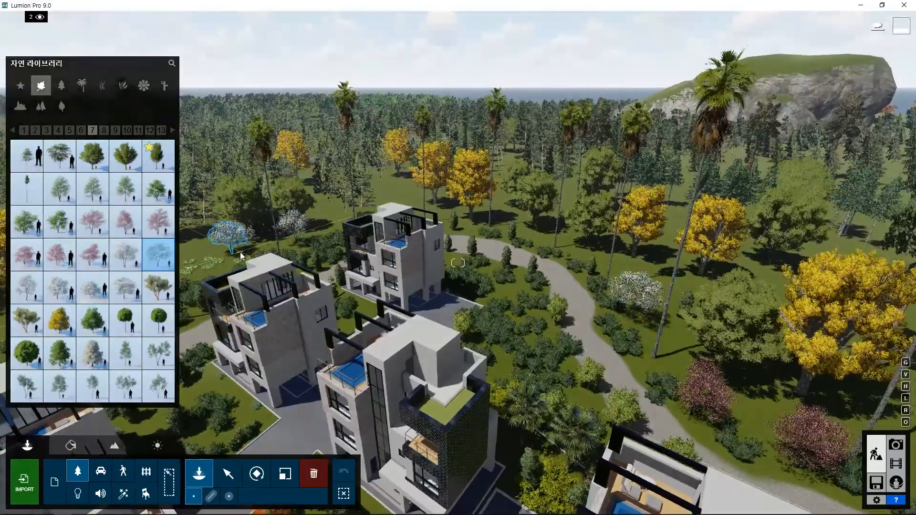
key(s)
- Plant very tall, bare-trunked trees in the forest behind the town houses
click(27, 189)
key(s)
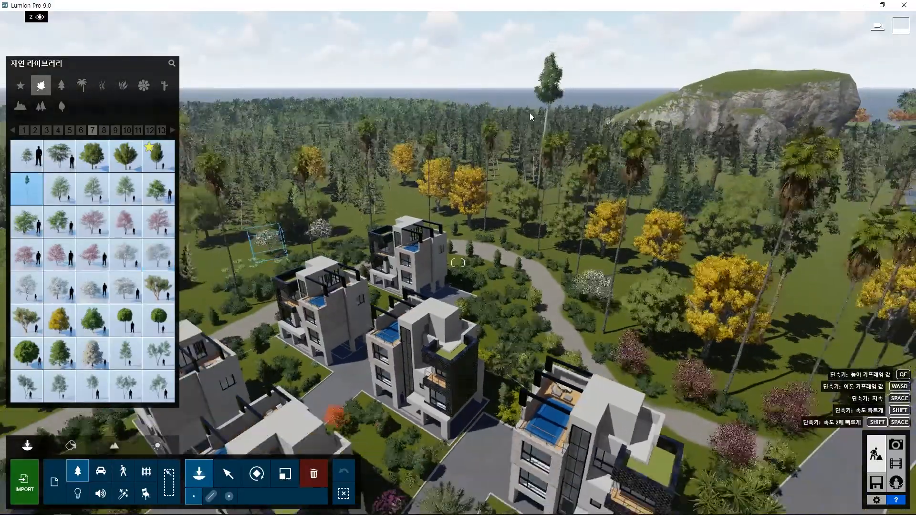
click(542, 123)
click(517, 136)
click(334, 131)
click(385, 138)
- Plant more very tall, bare-trunked trees along the forest horizon beyond the road
right_drag(568, 199, 746, 195)
click(760, 134)
click(715, 178)
right_drag(598, 270, 771, 228)
click(769, 228)
click(697, 217)
click(649, 187)
click(565, 183)
click(544, 184)
- Recall the saved camera view of image 1 in photo mode and return to build mode
click(35, 129)
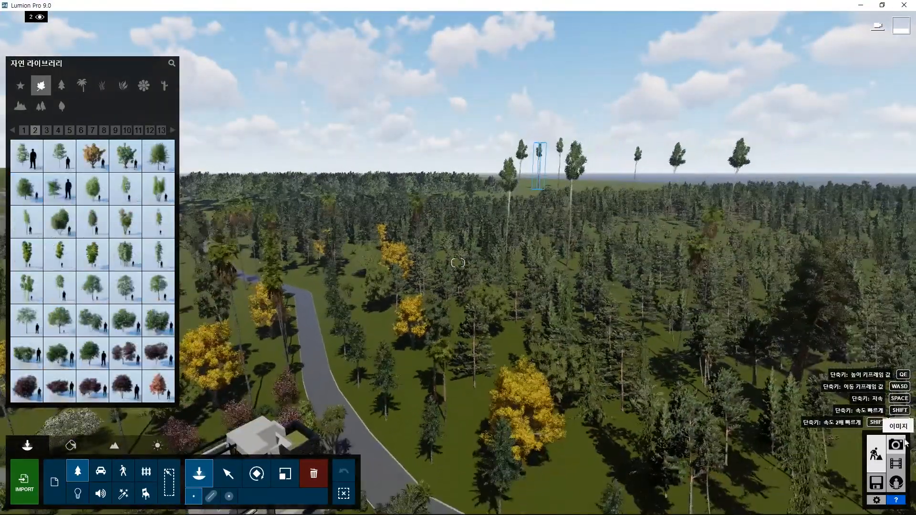
click(905, 443)
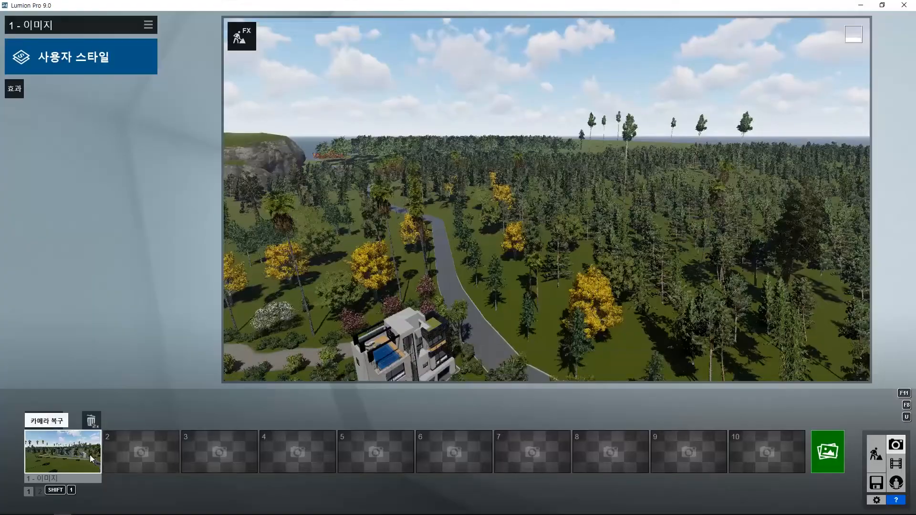
click(90, 454)
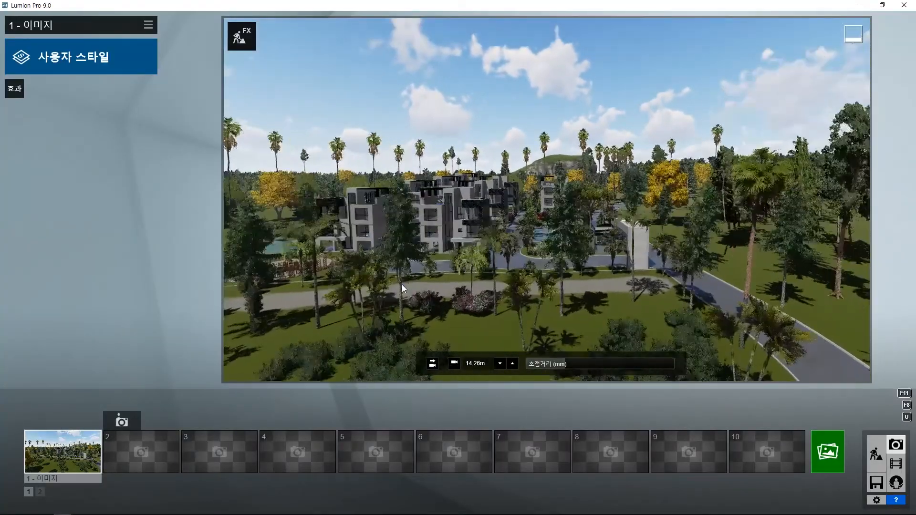
click(877, 453)
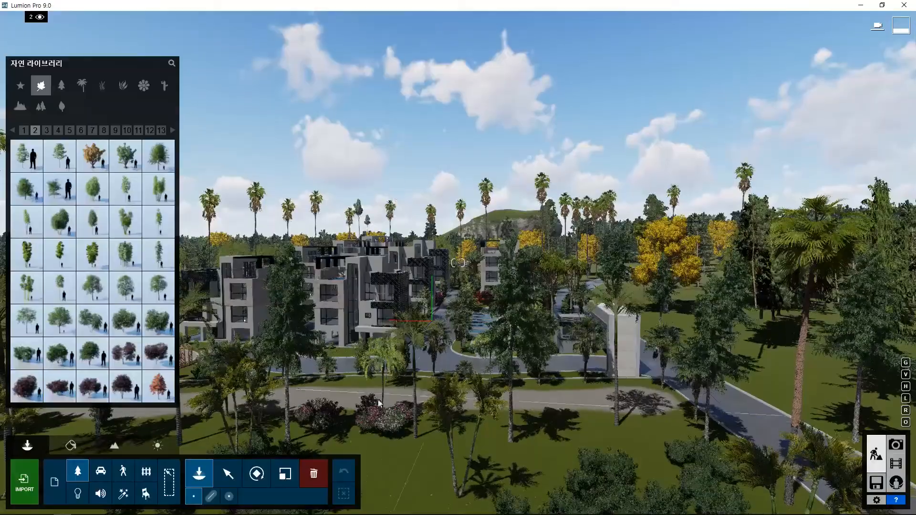
- Plant slender light-green trees on the lawn along the gravel path in front of the site entrance
click(27, 222)
click(409, 478)
click(647, 480)
right_drag(541, 479, 413, 452)
click(488, 496)
click(420, 496)
click(209, 424)
click(80, 431)
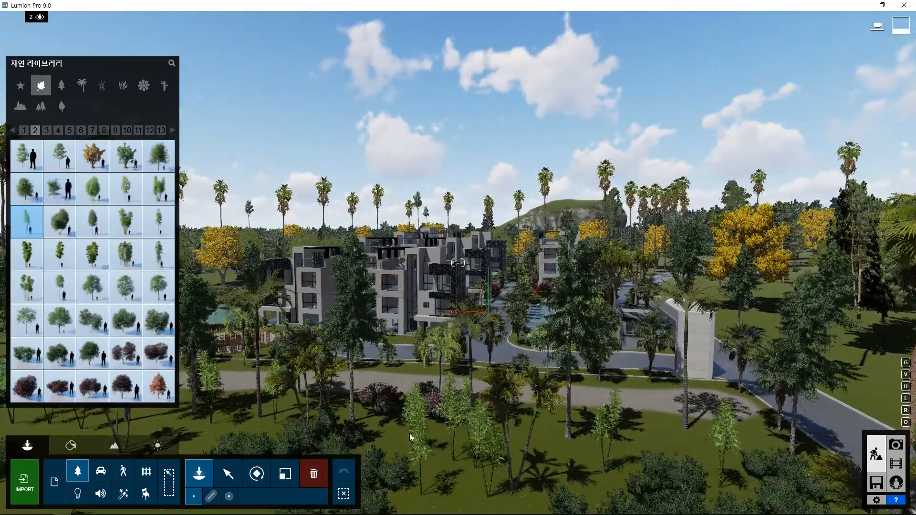
- Plant a slender tree on the far lawn beyond the palms and flowering shrubs in the front house's planting bed
key(shift+w)
key(e)
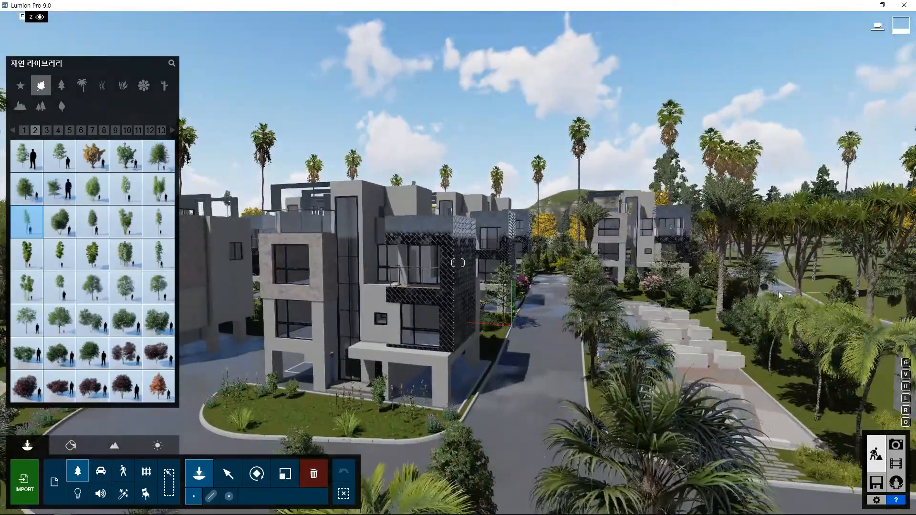
click(823, 294)
click(122, 86)
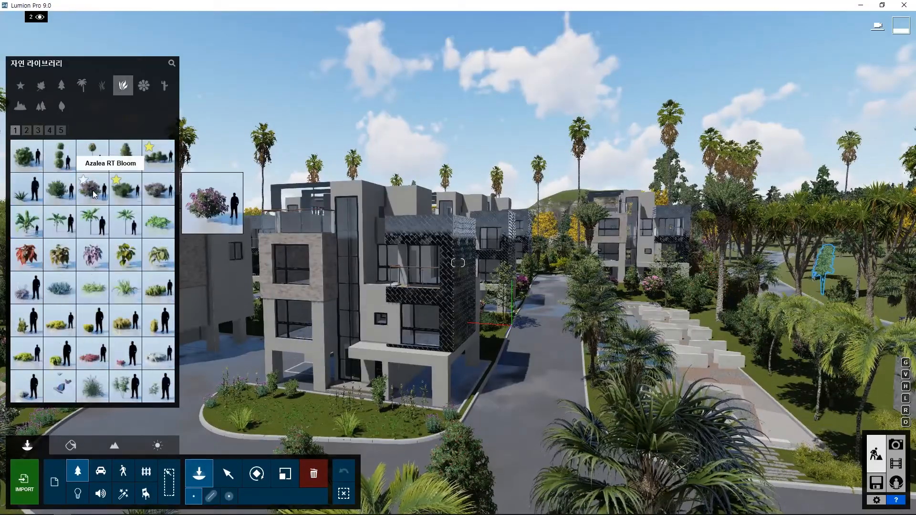
click(158, 189)
click(276, 403)
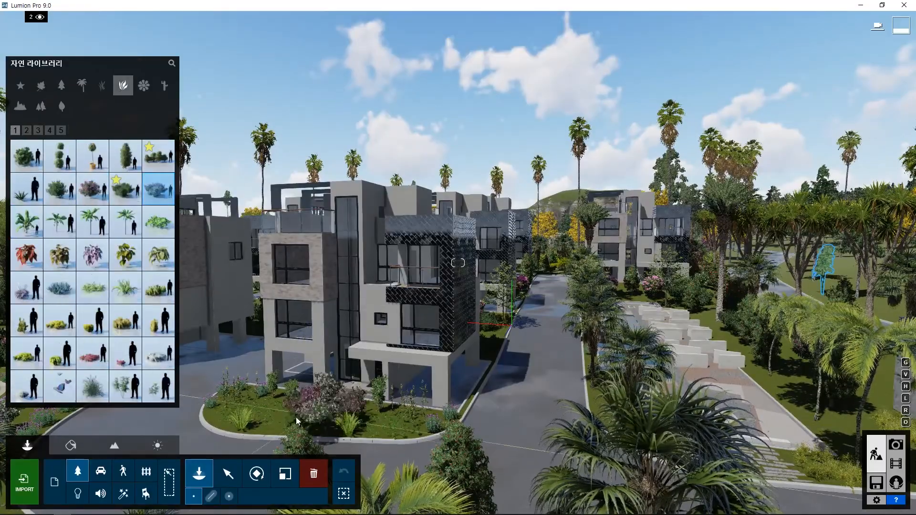
- Plant leafy shrubs on the curbed verge across the road from the front house
click(125, 387)
key(w)
key(e)
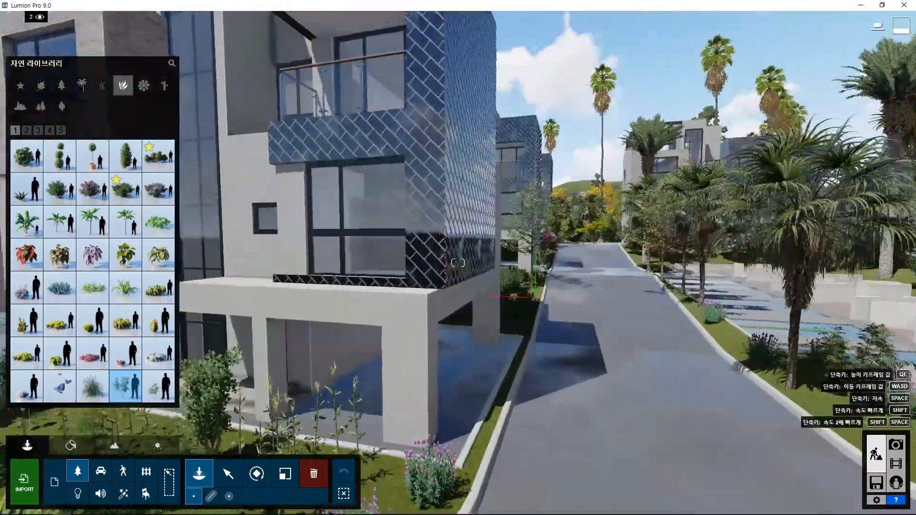
right_drag(687, 329, 743, 361)
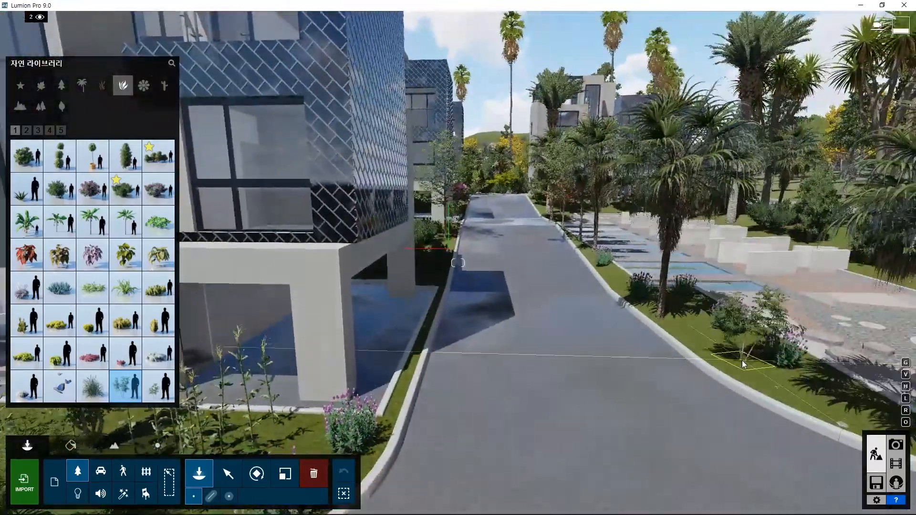
- Plant clumps of pale pink daisies among the lavender in the front house's planting bed
click(145, 86)
click(159, 187)
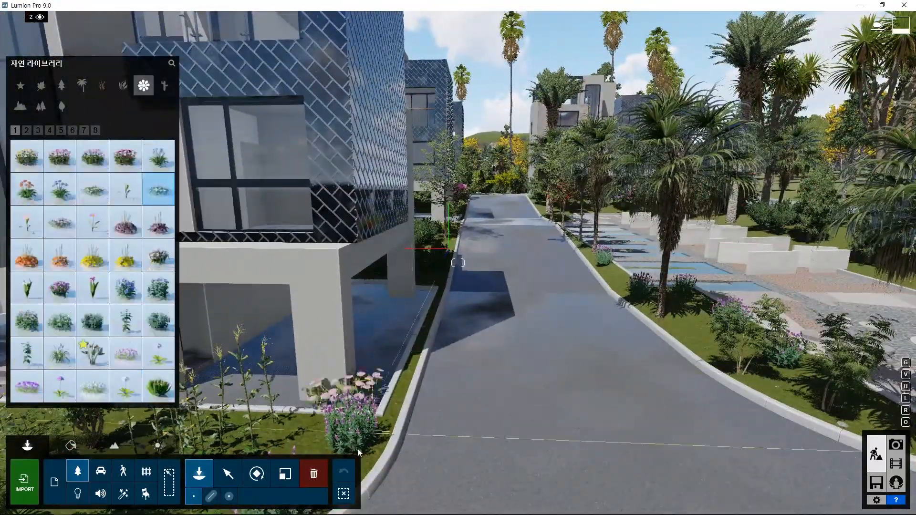
right_drag(659, 406, 525, 471)
click(381, 395)
key(a)
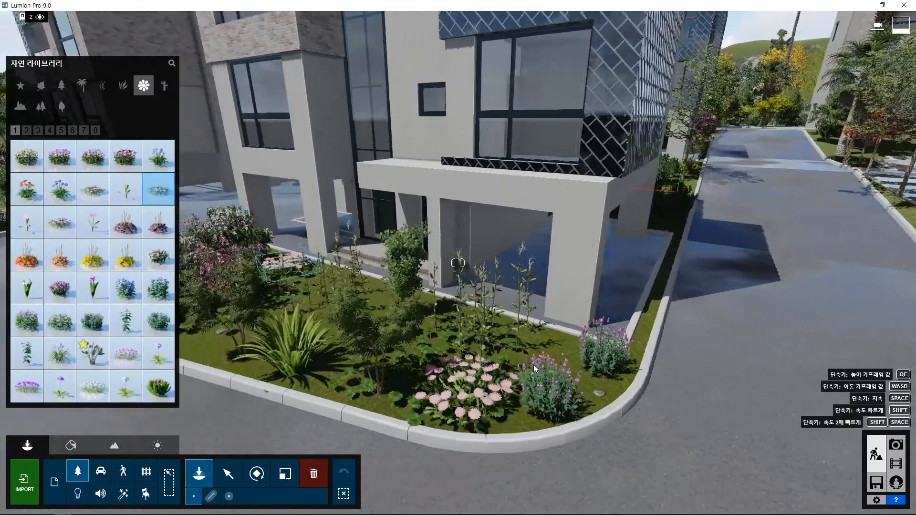
- Plant clumps of white flowers among the purple flowers and pink shrubs along the curb near the trellis arches
key(w)
right_drag(596, 306, 515, 410)
click(252, 354)
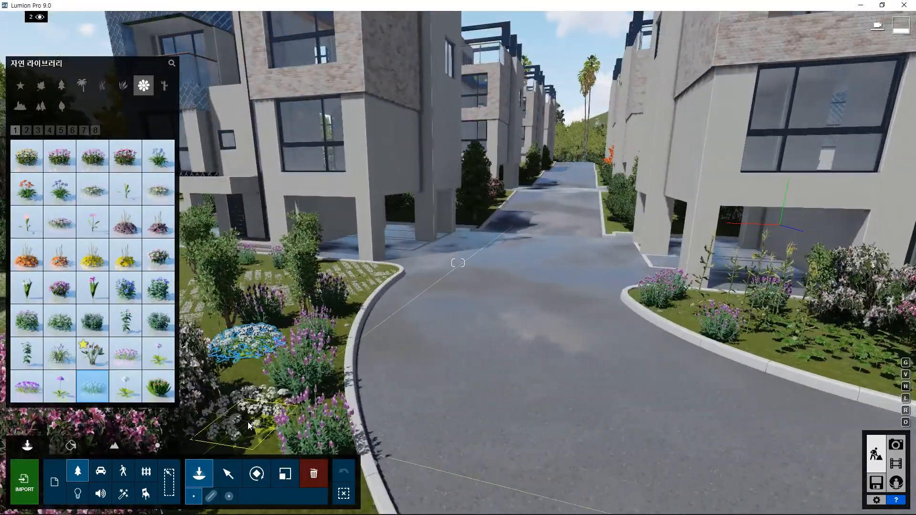
click(498, 205)
key(a)
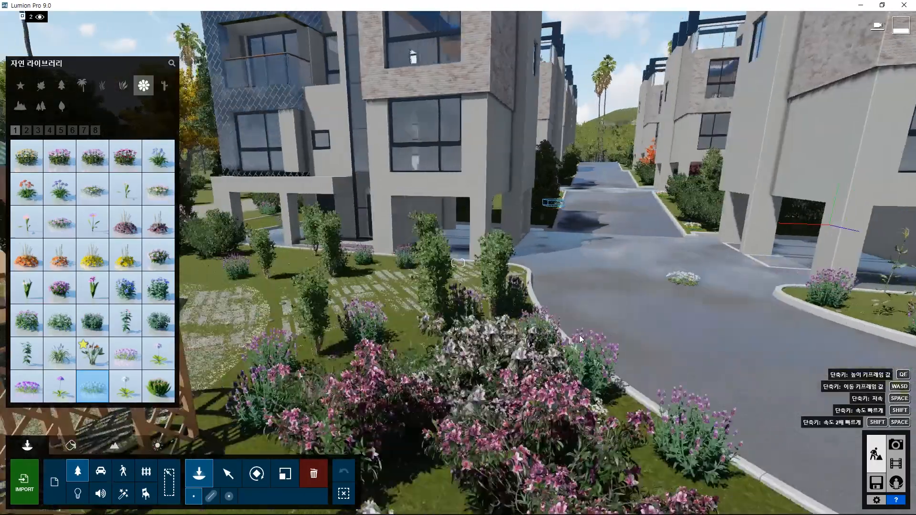
key(s)
right_drag(533, 417, 534, 420)
click(546, 385)
click(461, 466)
- Plant more white flower clumps on the lawn around the paved walkway and trellis arches
key(w)
key(q)
right_drag(460, 467, 373, 401)
click(442, 395)
click(486, 387)
click(360, 445)
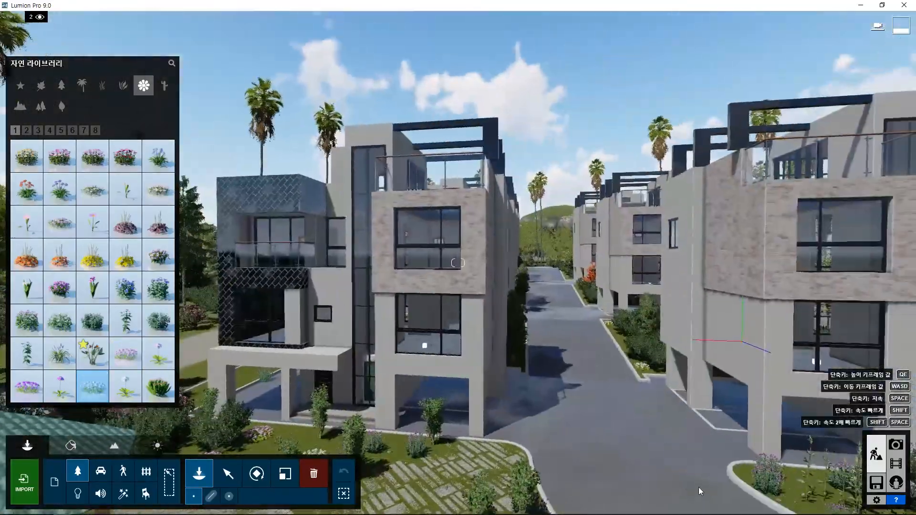
key(w)
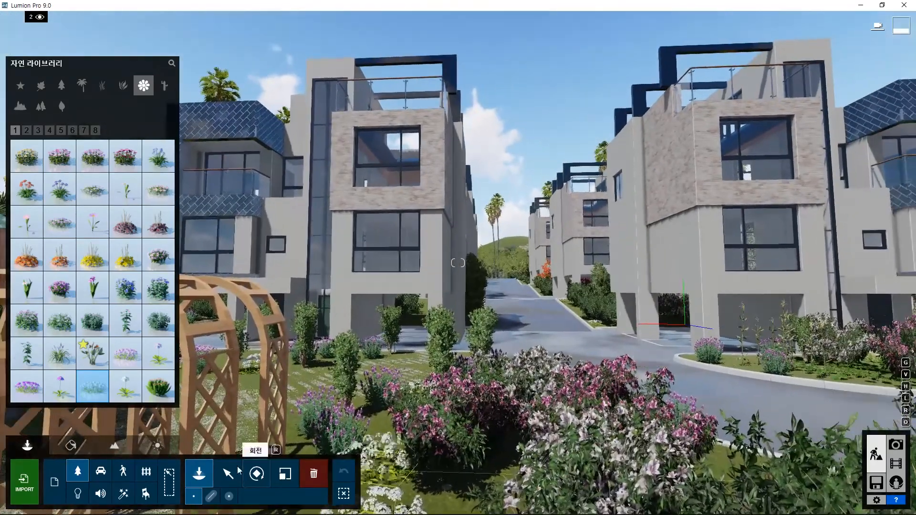
- Adjust the foliage leaf type on the town houses' exterior wall material and save the change
click(70, 446)
click(703, 281)
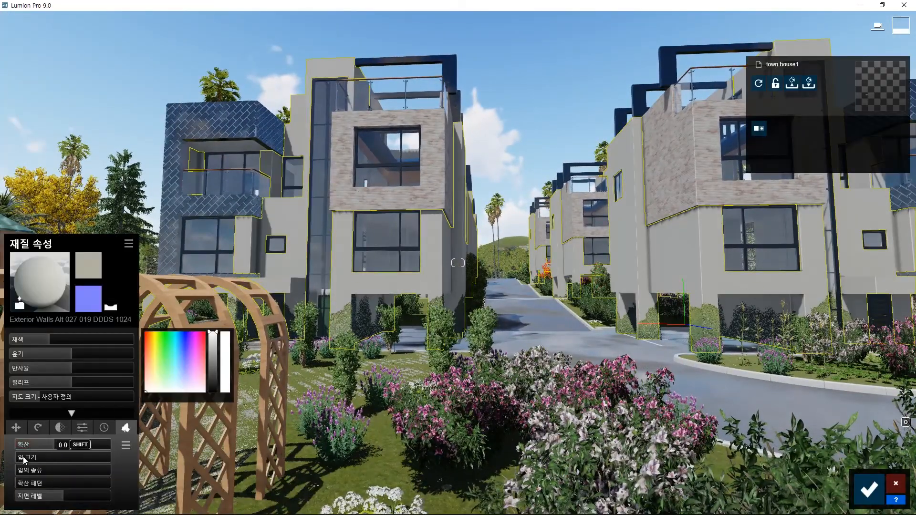
drag(28, 471, 26, 471)
key(w)
right_drag(613, 479, 682, 491)
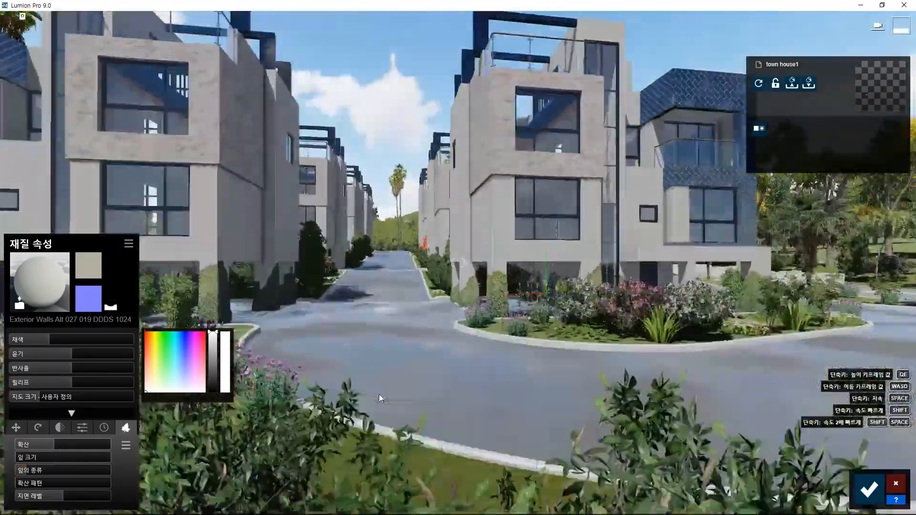
key(w)
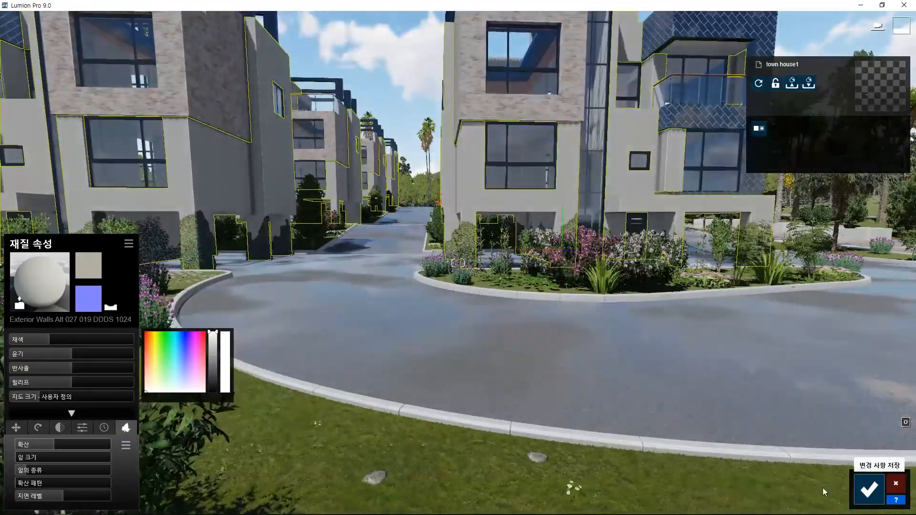
click(869, 489)
- Plant BirdOfParadise RT flowers on the roadside lawn and in the planting bed in front of the house
click(27, 445)
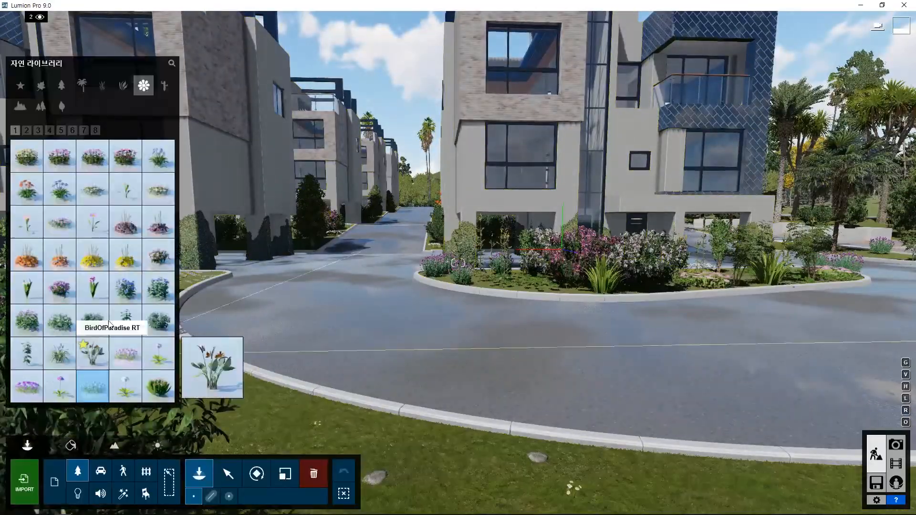
click(730, 470)
click(716, 437)
right_drag(563, 372, 671, 364)
click(715, 339)
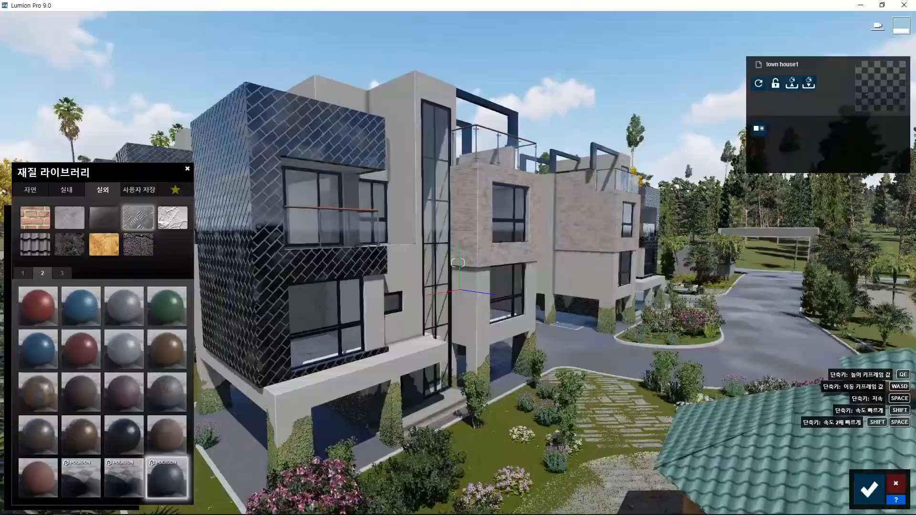
- Examine the planting and the leafy wall bases around the gazebo, the central road and the front town houses
key(e)
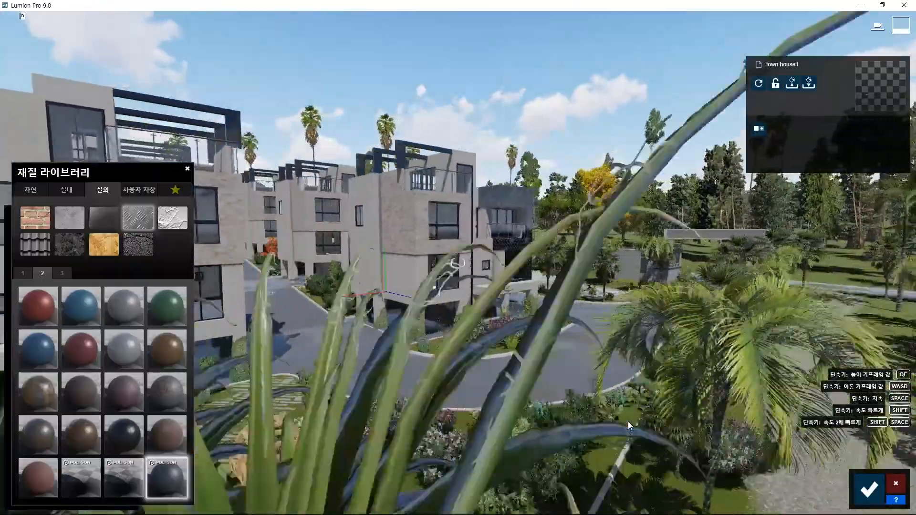
right_drag(628, 422, 680, 436)
key(w)
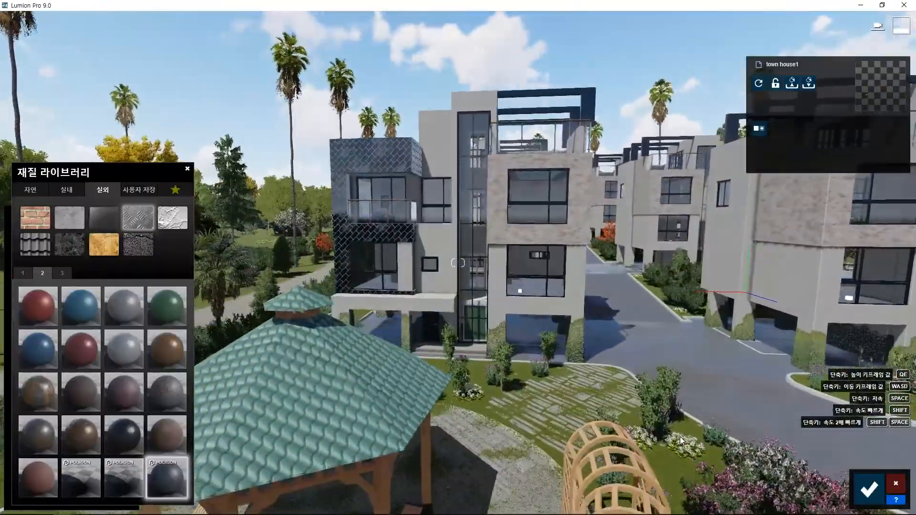
key(w)
key(e)
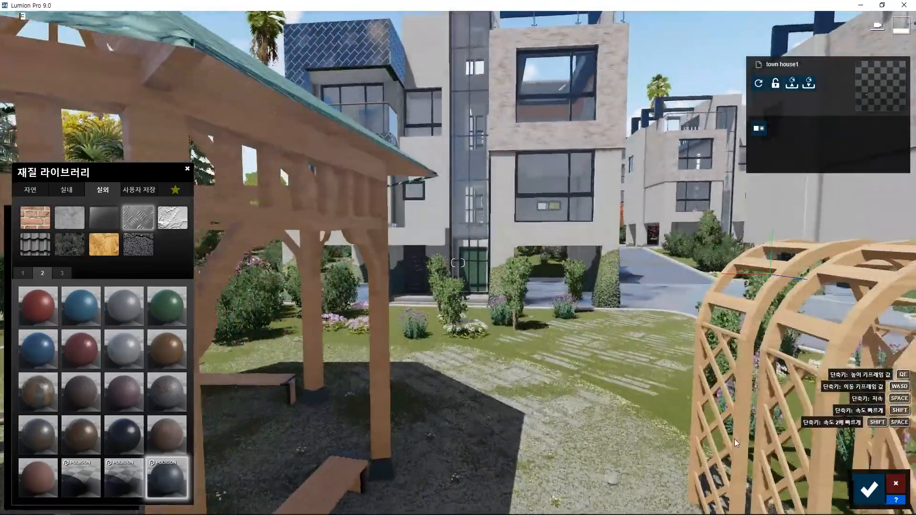
key(s)
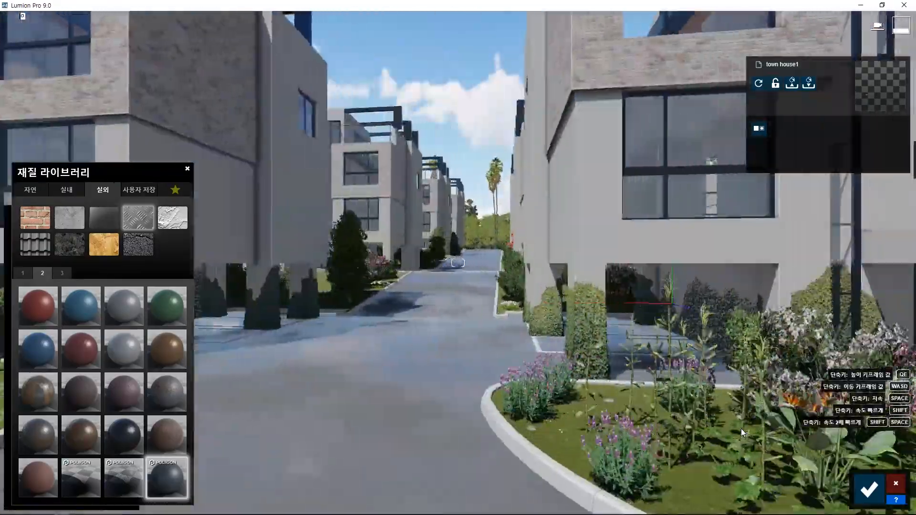
key(d)
key(s)
right_drag(743, 433, 728, 439)
key(s)
key(d)
key(a)
key(q)
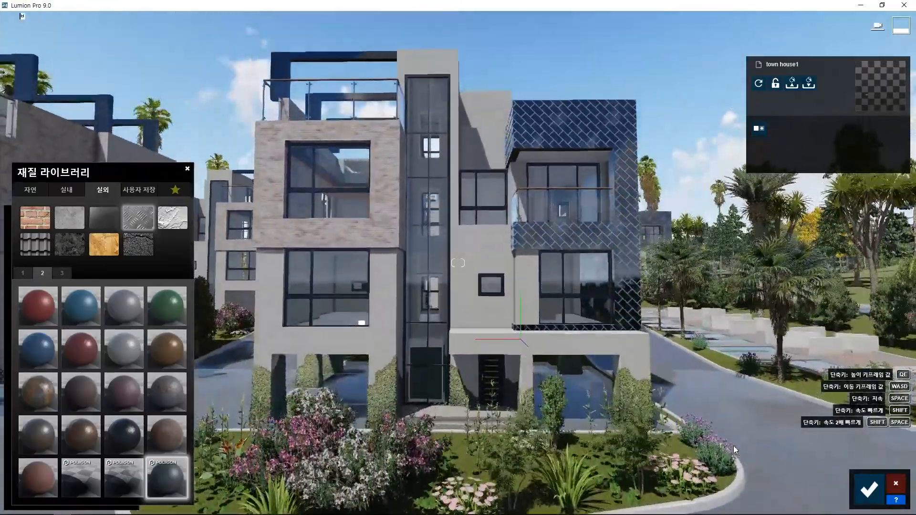
right_drag(731, 439, 734, 448)
- Save the town house material edits and close the material library
click(869, 488)
click(870, 489)
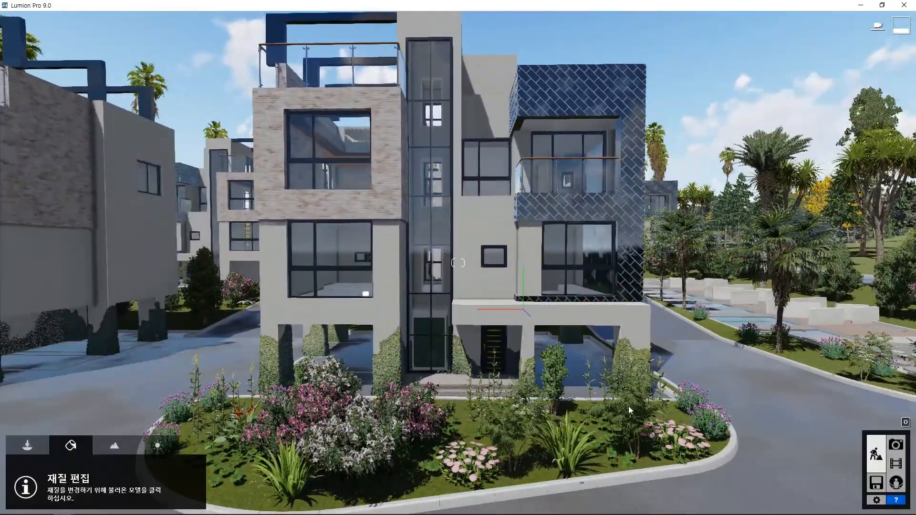
key(s)
key(a)
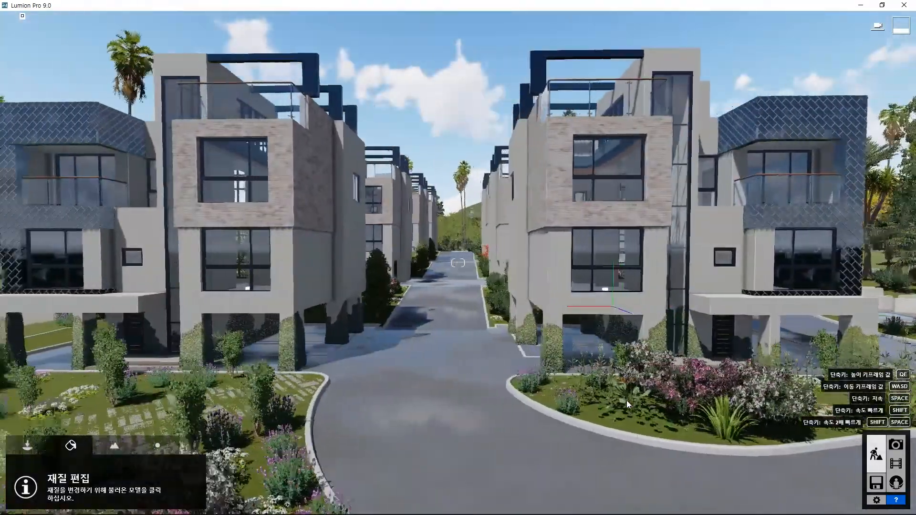
key(a)
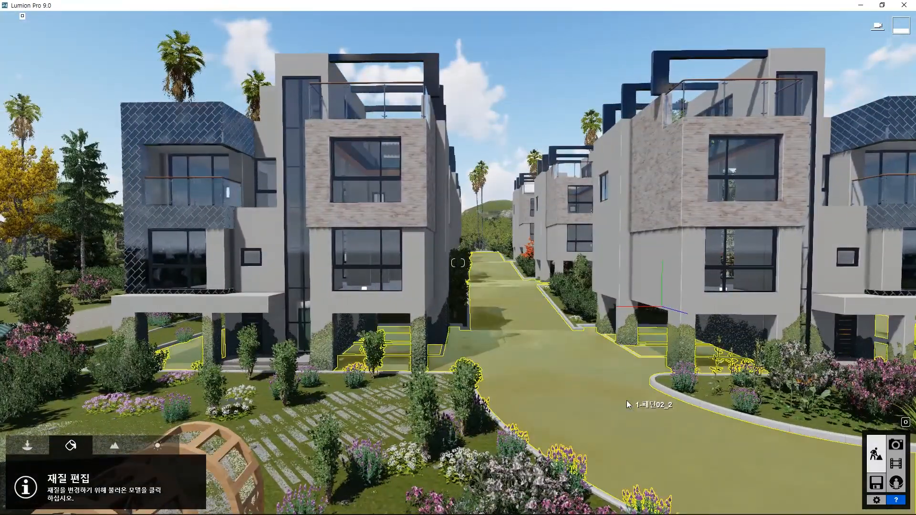
- Apply the pureglass Glass Advanced material to the town houses' window and balcony glass and save the change
click(185, 196)
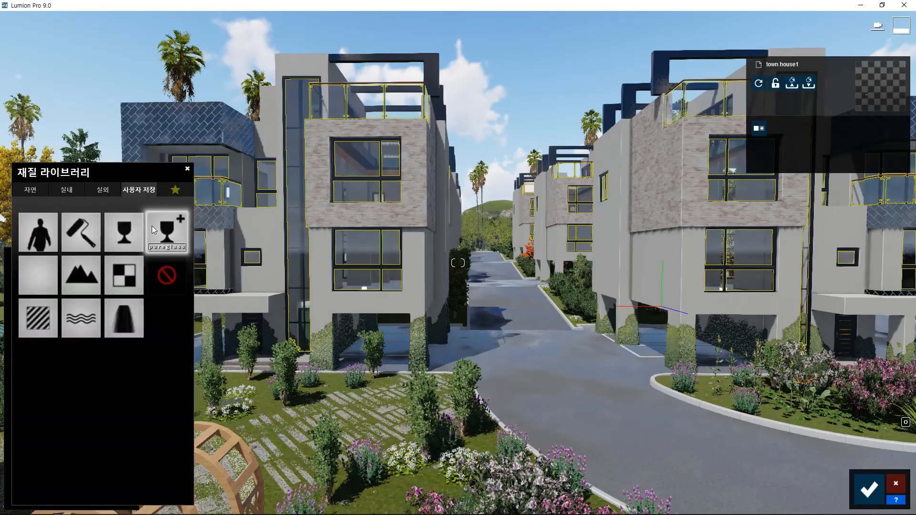
click(167, 233)
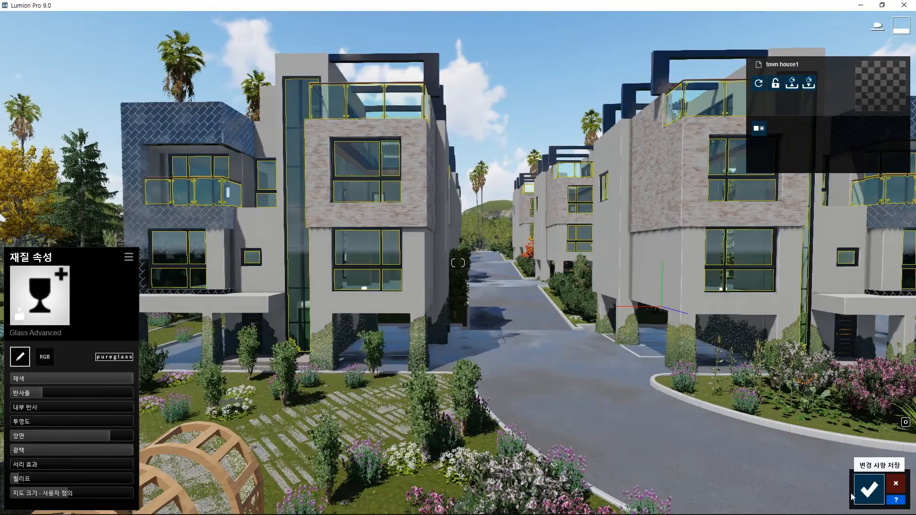
click(869, 490)
- Examine the glazing of the front town houses from outside and inside, and the grounds out to the entrance gate
key(w)
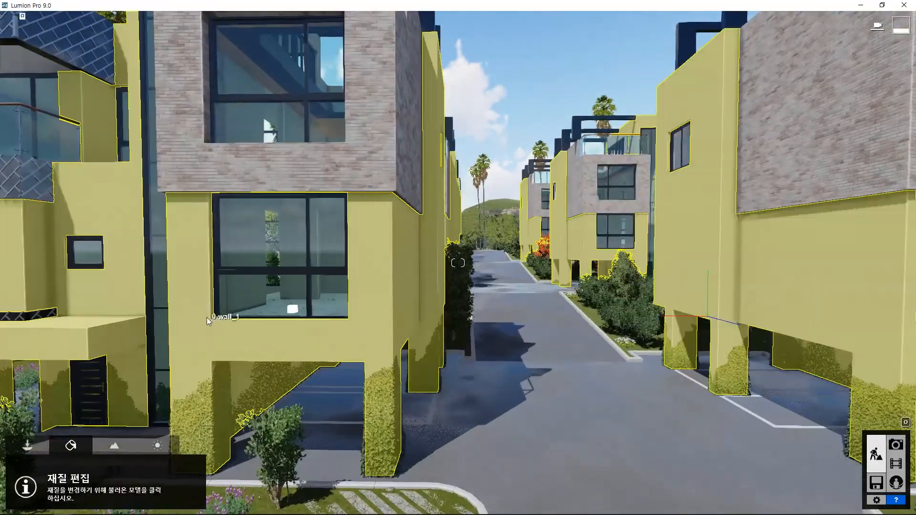
right_drag(211, 317, 165, 287)
key(w)
key(s)
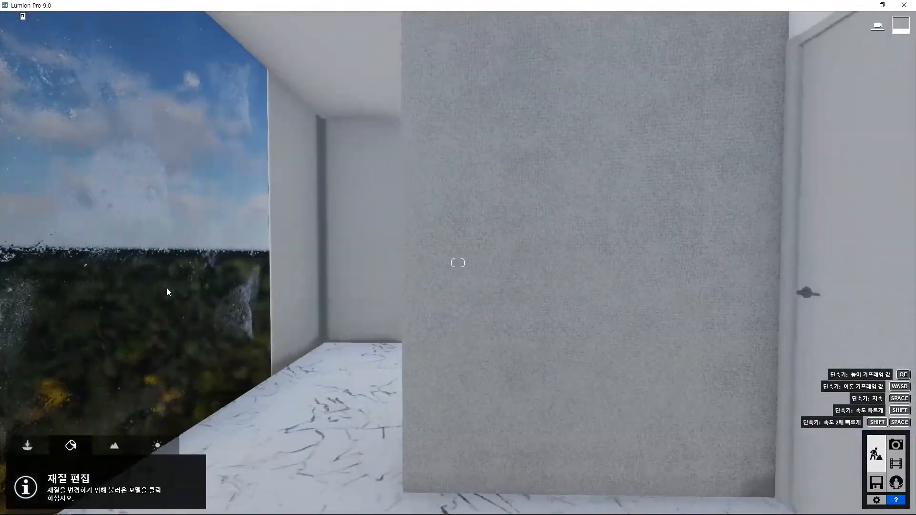
key(d)
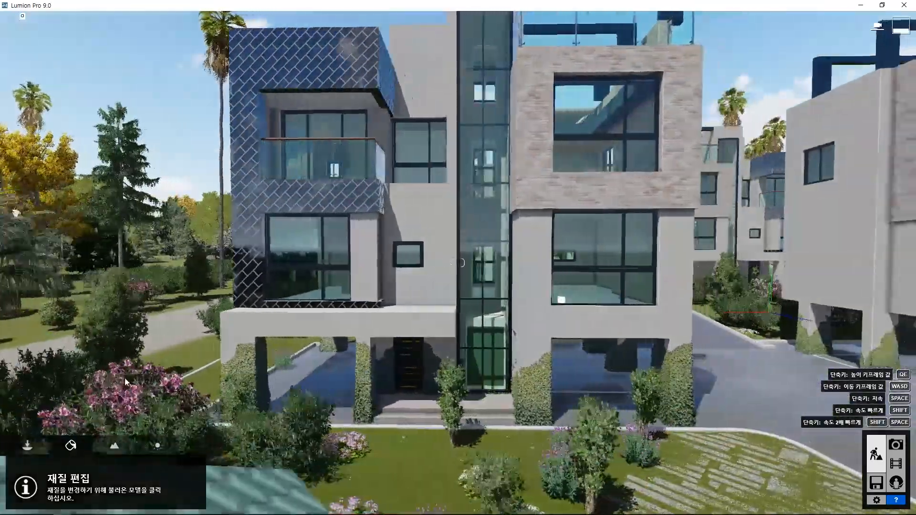
key(d)
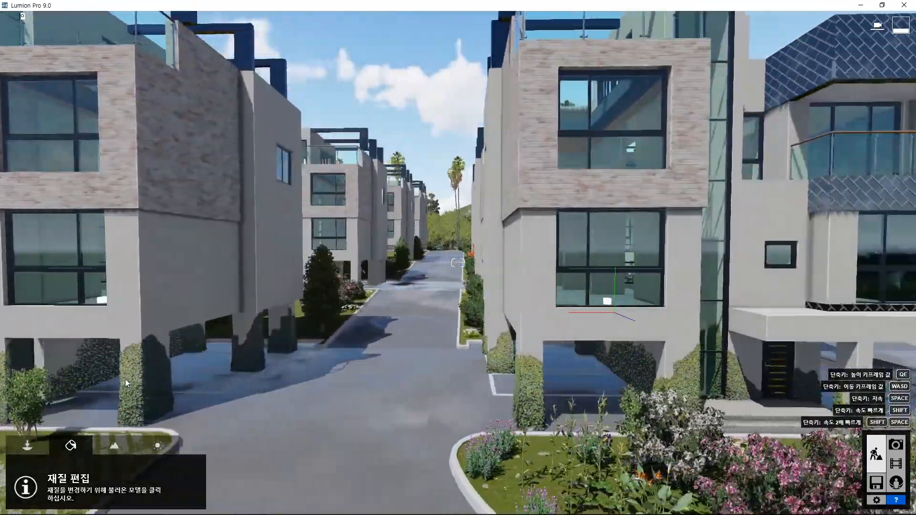
key(s)
right_drag(225, 338, 351, 397)
key(d)
key(d)
key(s)
key(d)
key(d)
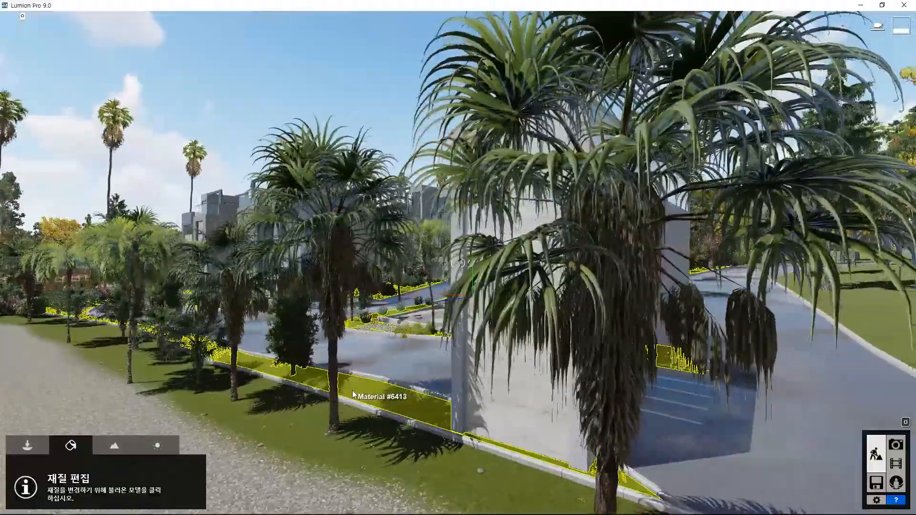
- Move the ChineseFanPalm L2 trees beside the entrance gate, one onto the gravel edge and one onto the lawn across the road
key(e)
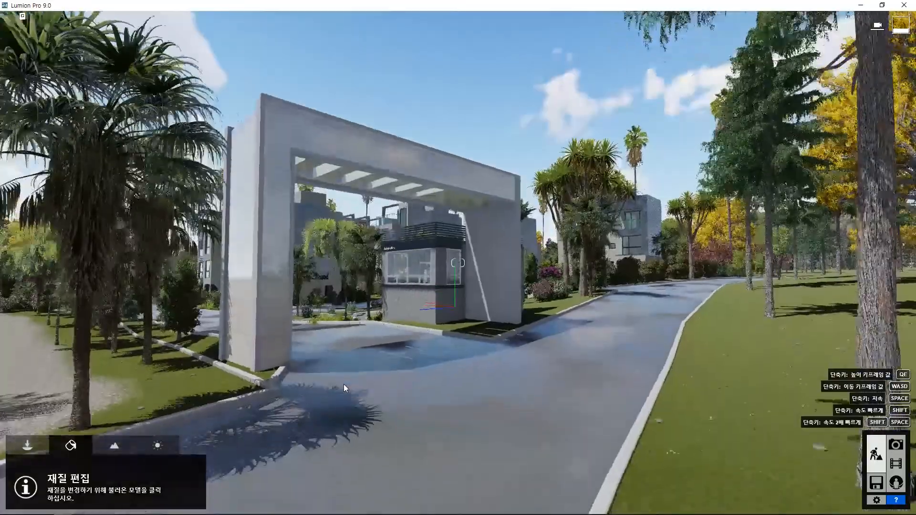
key(a)
right_drag(343, 385, 348, 398)
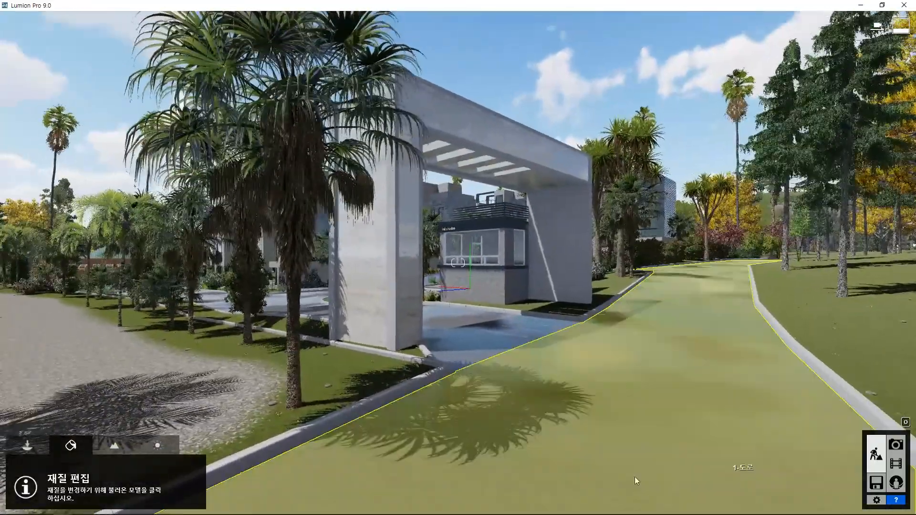
click(27, 447)
drag(294, 406, 102, 368)
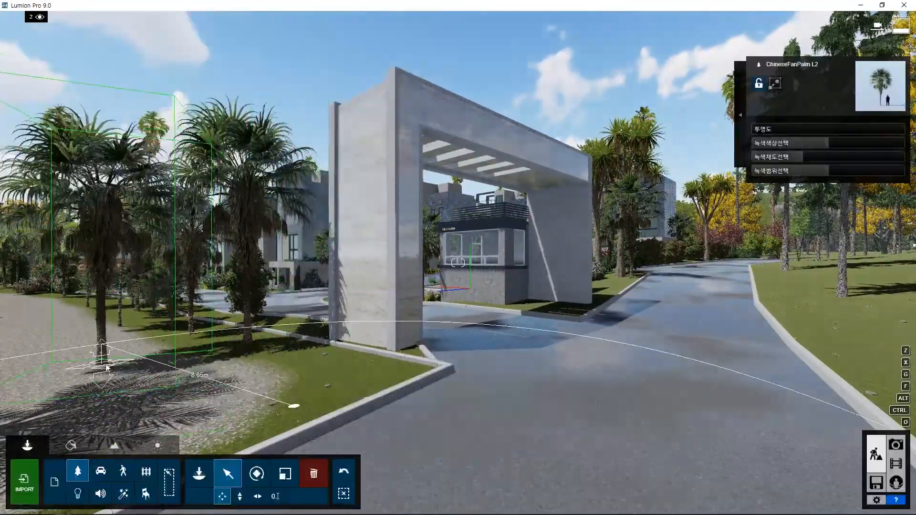
drag(246, 342, 810, 376)
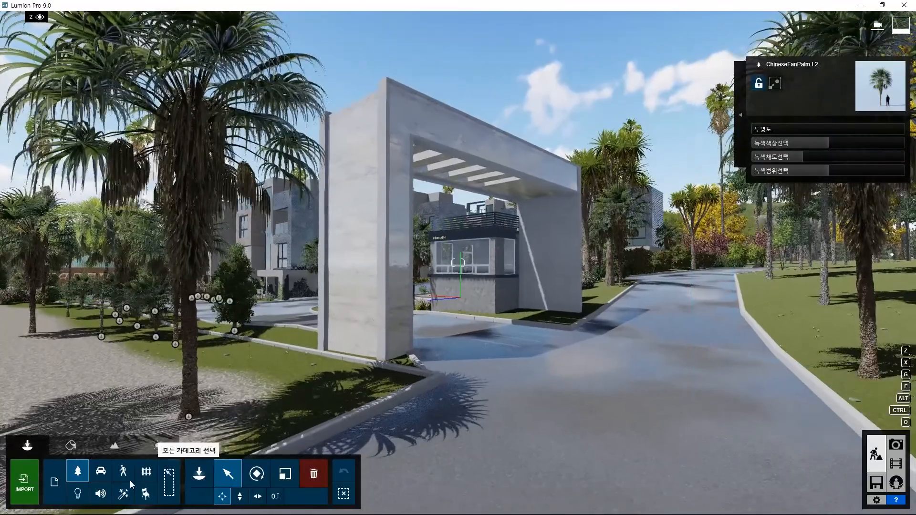
- Plant assorted flowers around the entrance gate and along the road, and Butterfly Bush Red shrubs on the lawn opposite
click(200, 473)
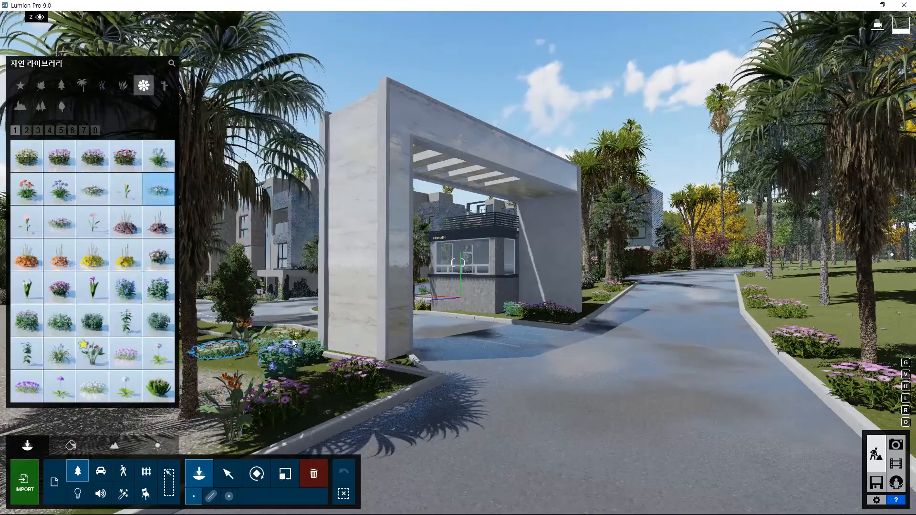
click(27, 130)
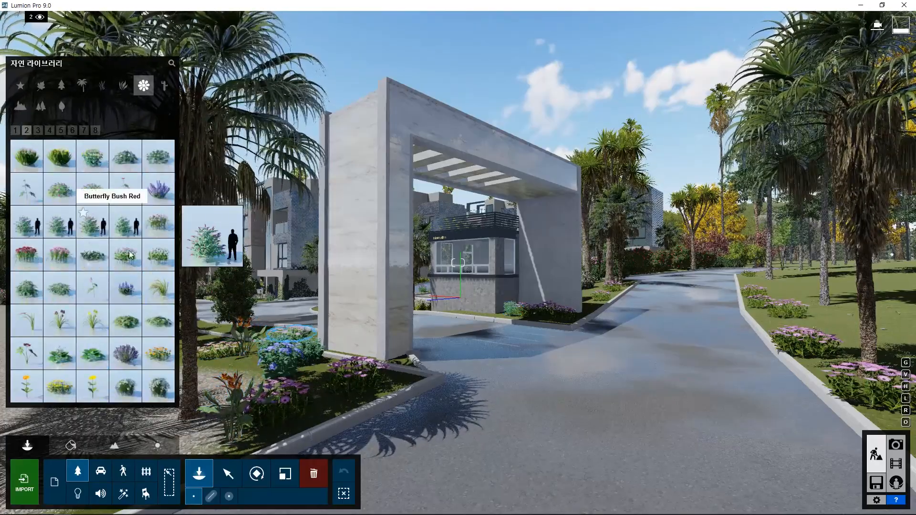
click(92, 222)
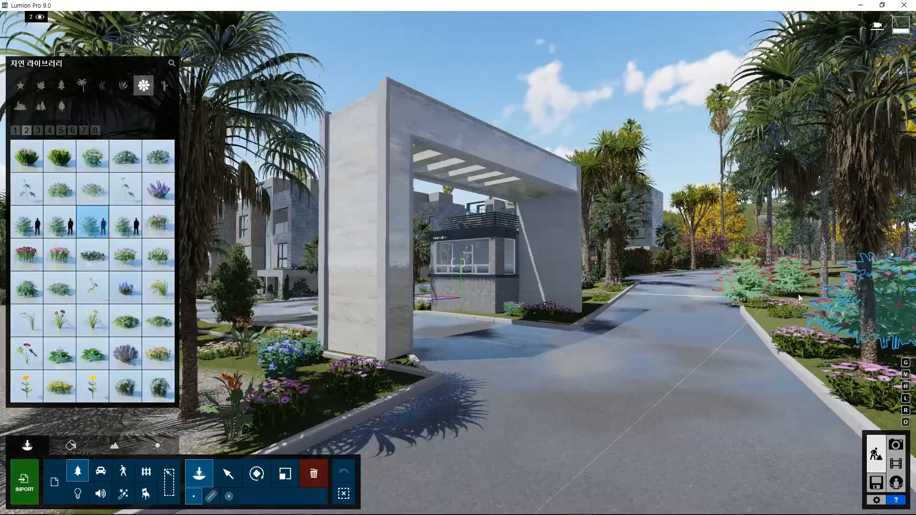